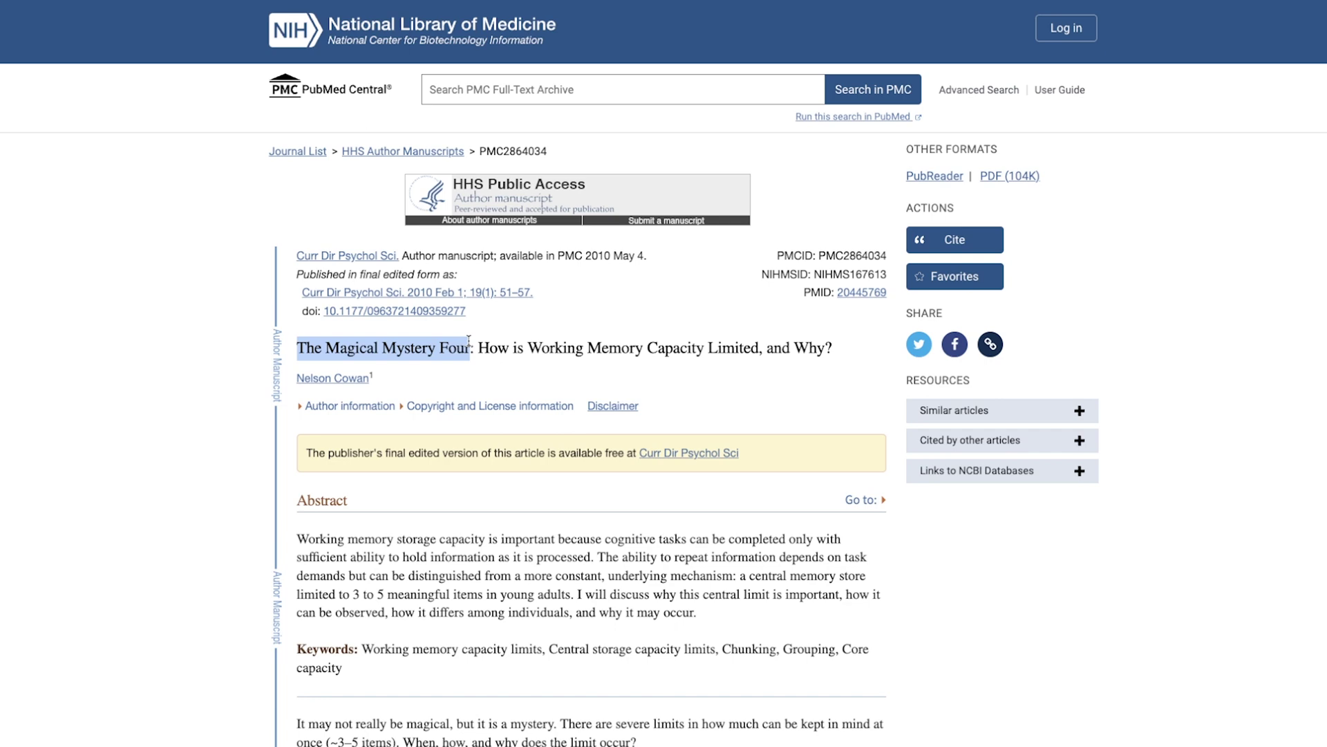
Open the graph view of linked notes and drag the Daily Index node around.
{"action": "scroll", "coordinate": [607, 392], "scroll_direction": "down", "scroll_amount": 15}
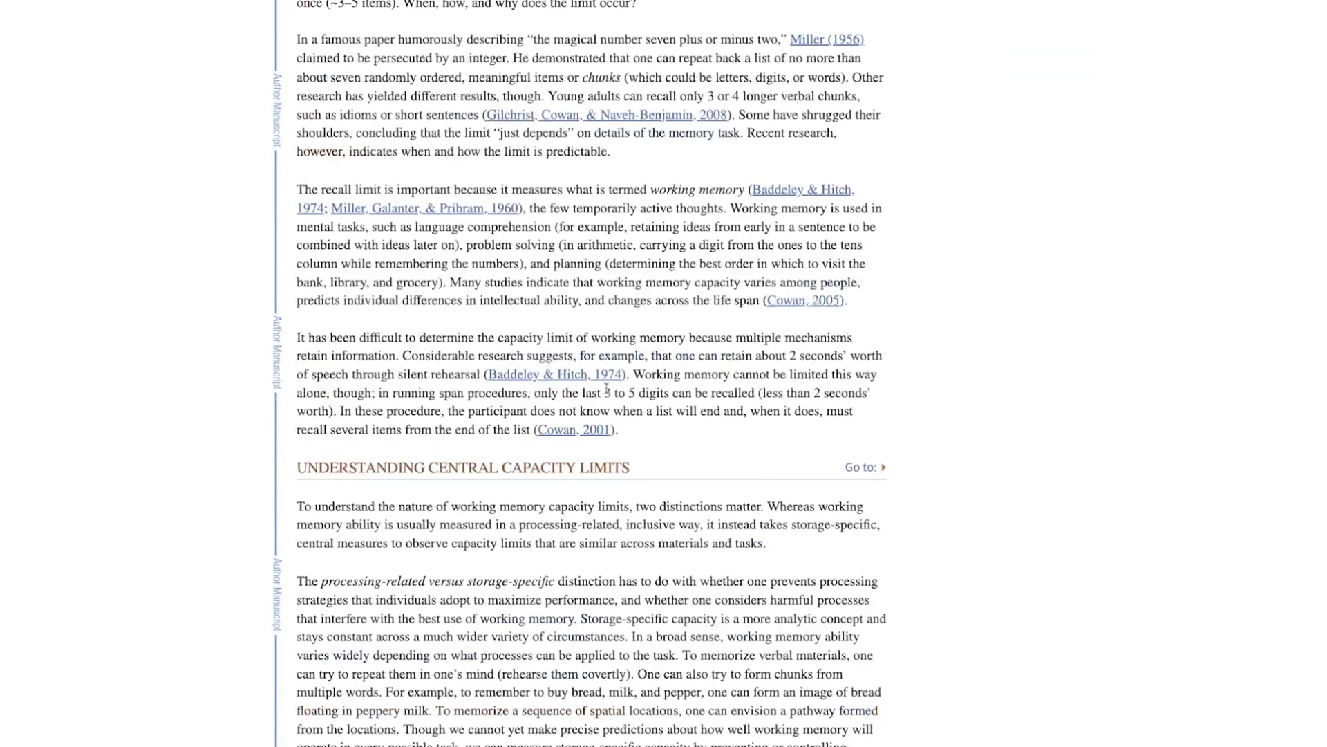
{"action": "scroll", "coordinate": [607, 389], "scroll_direction": "down", "scroll_amount": 8}
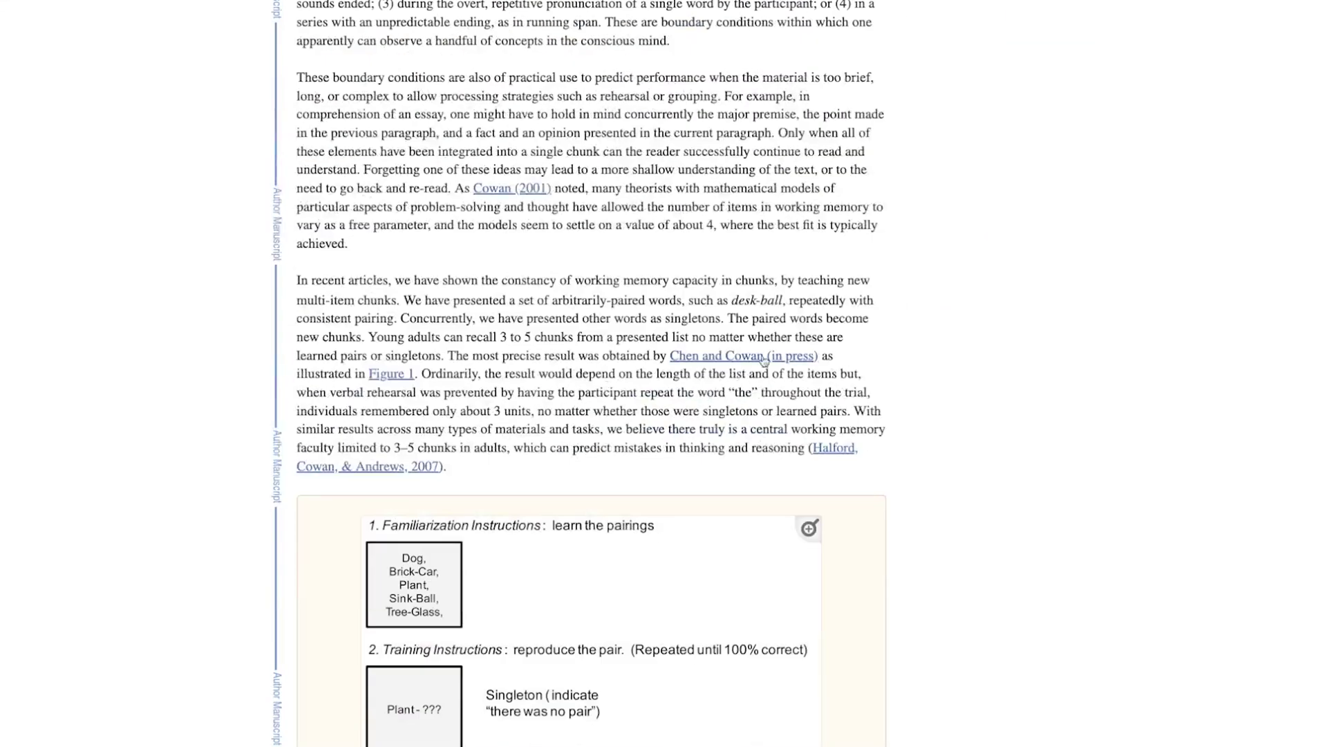
{"action": "scroll", "coordinate": [825, 345], "scroll_direction": "down", "scroll_amount": 2}
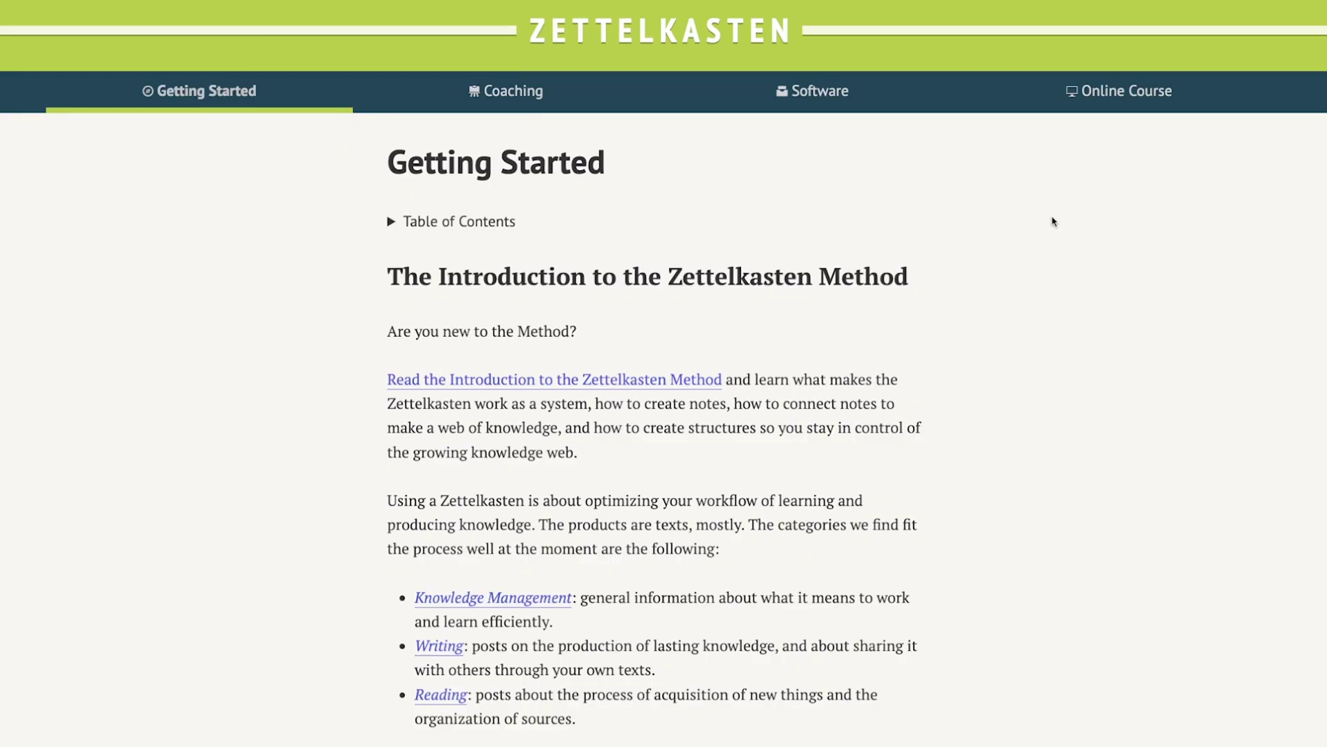
{"action": "scroll", "coordinate": [1053, 221], "scroll_direction": "down", "scroll_amount": 3}
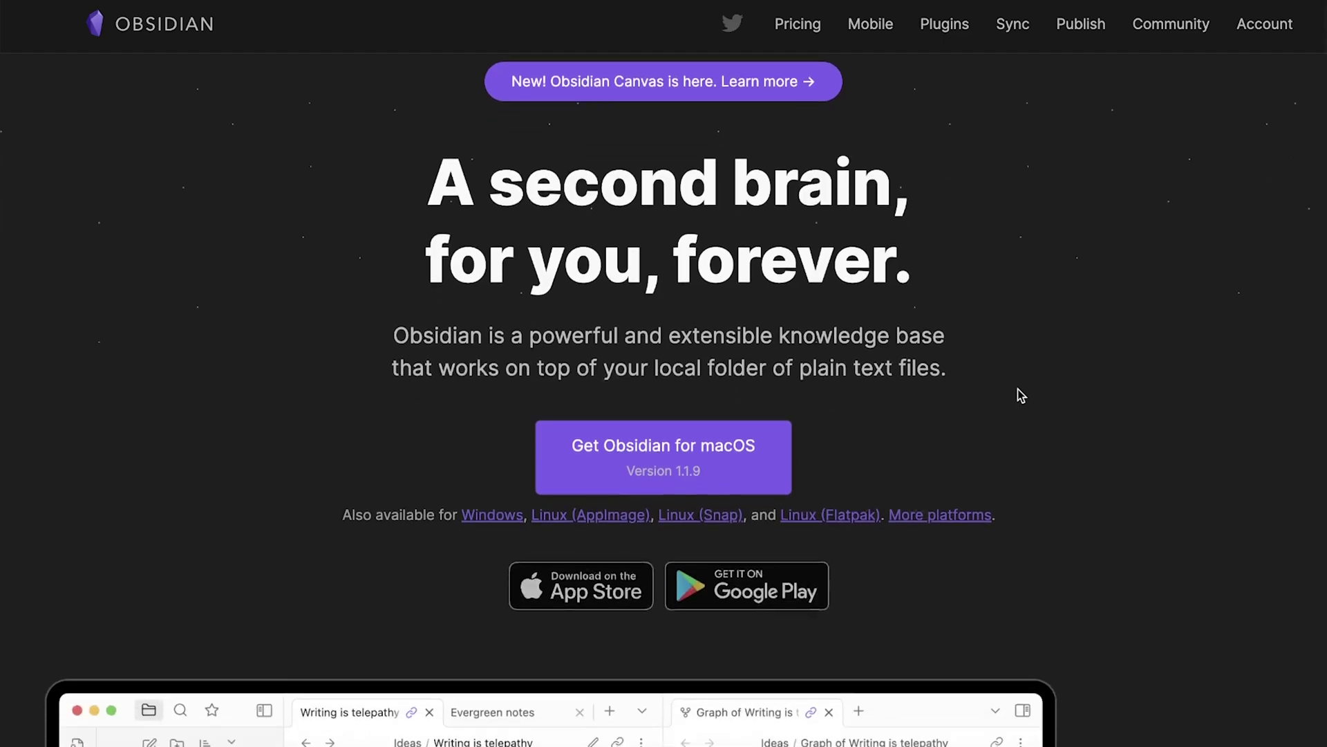
{"action": "scroll", "coordinate": [1018, 389], "scroll_direction": "down", "scroll_amount": 6}
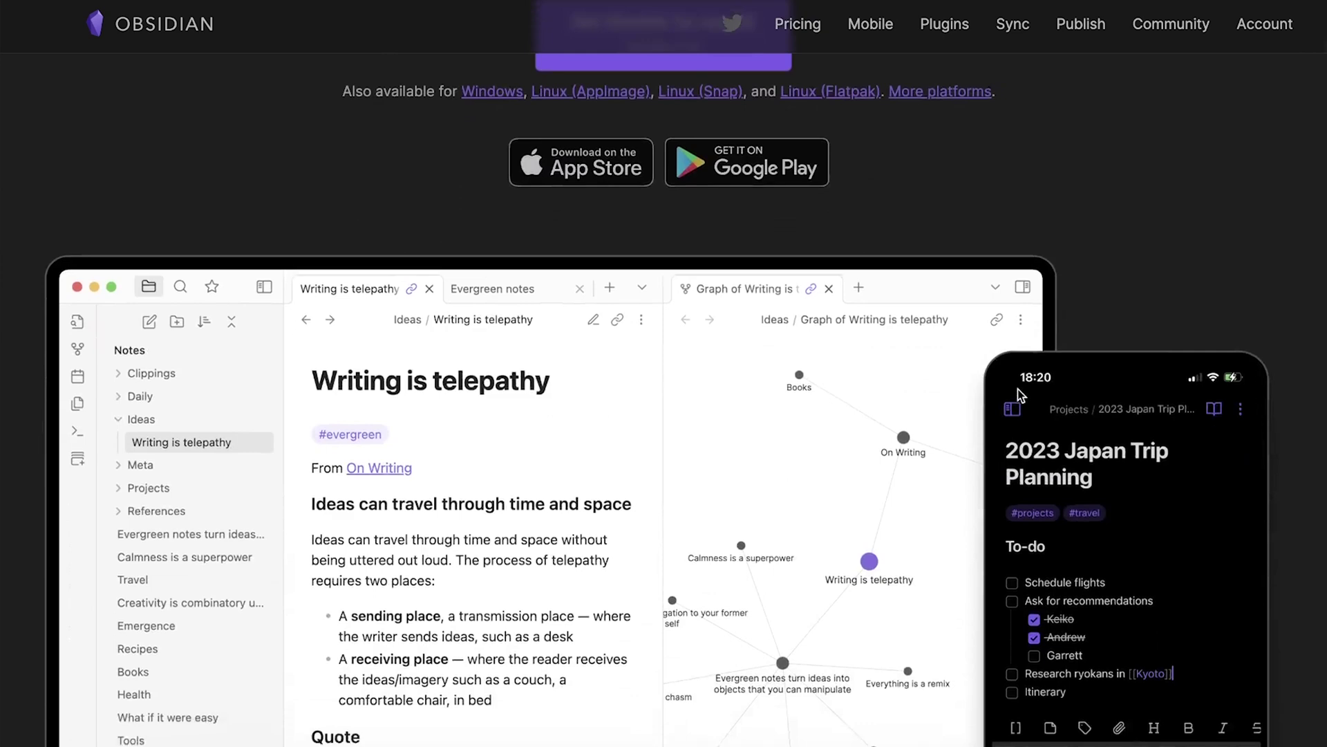
{"action": "scroll", "coordinate": [1017, 388], "scroll_direction": "down", "scroll_amount": 9}
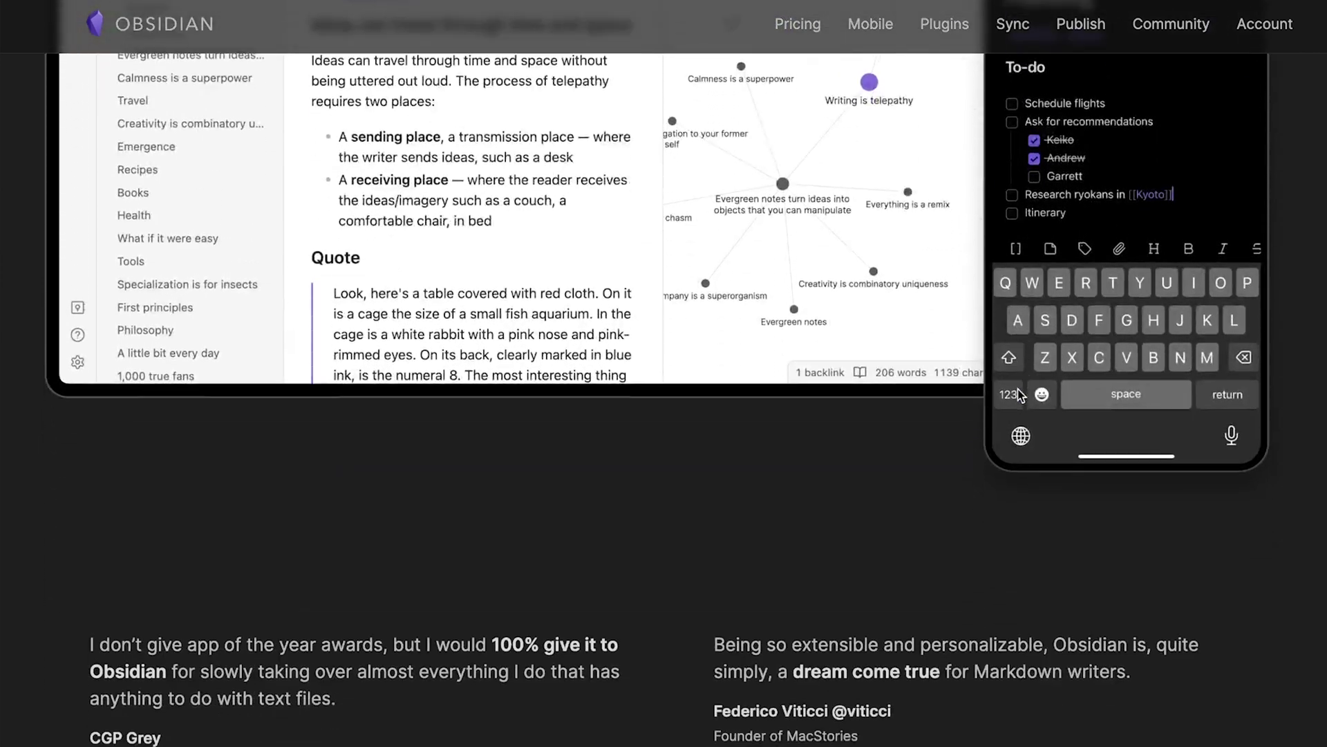
{"action": "scroll", "coordinate": [1017, 389], "scroll_direction": "down", "scroll_amount": 9}
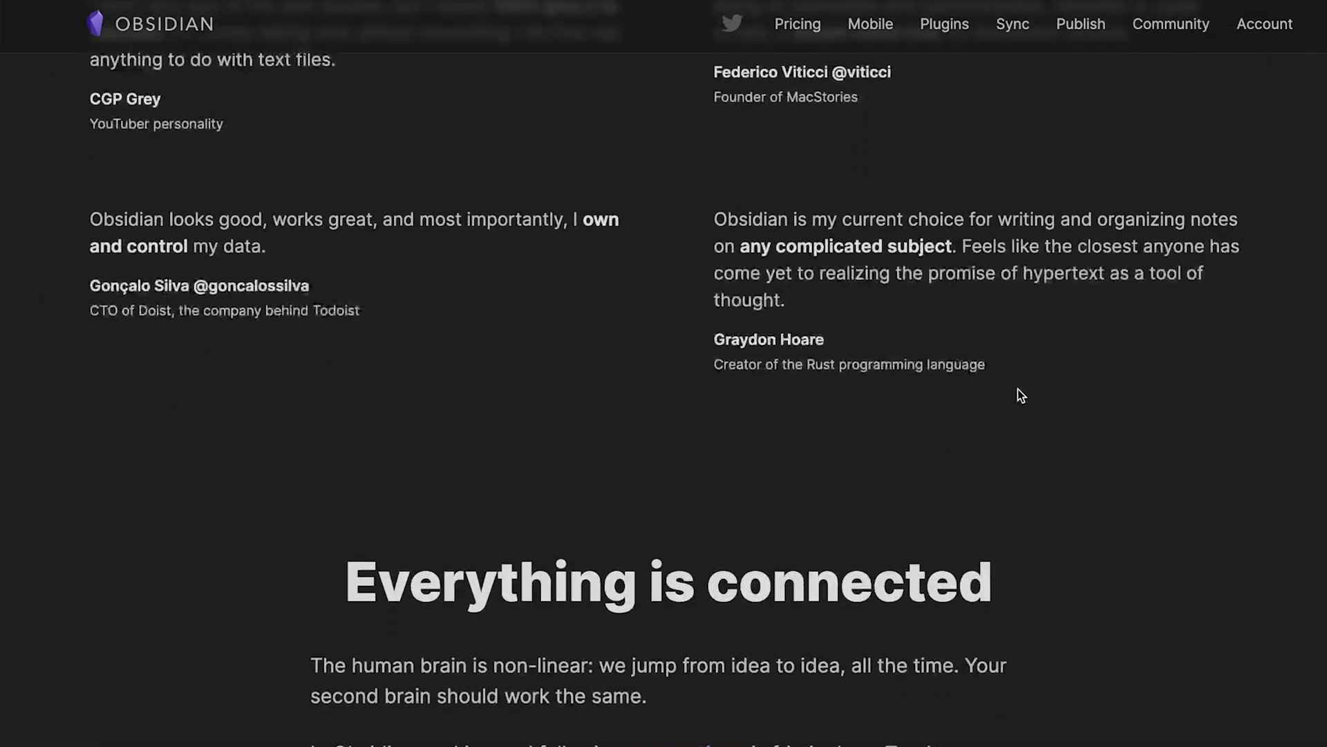
{"action": "scroll", "coordinate": [1018, 389], "scroll_direction": "down", "scroll_amount": 9}
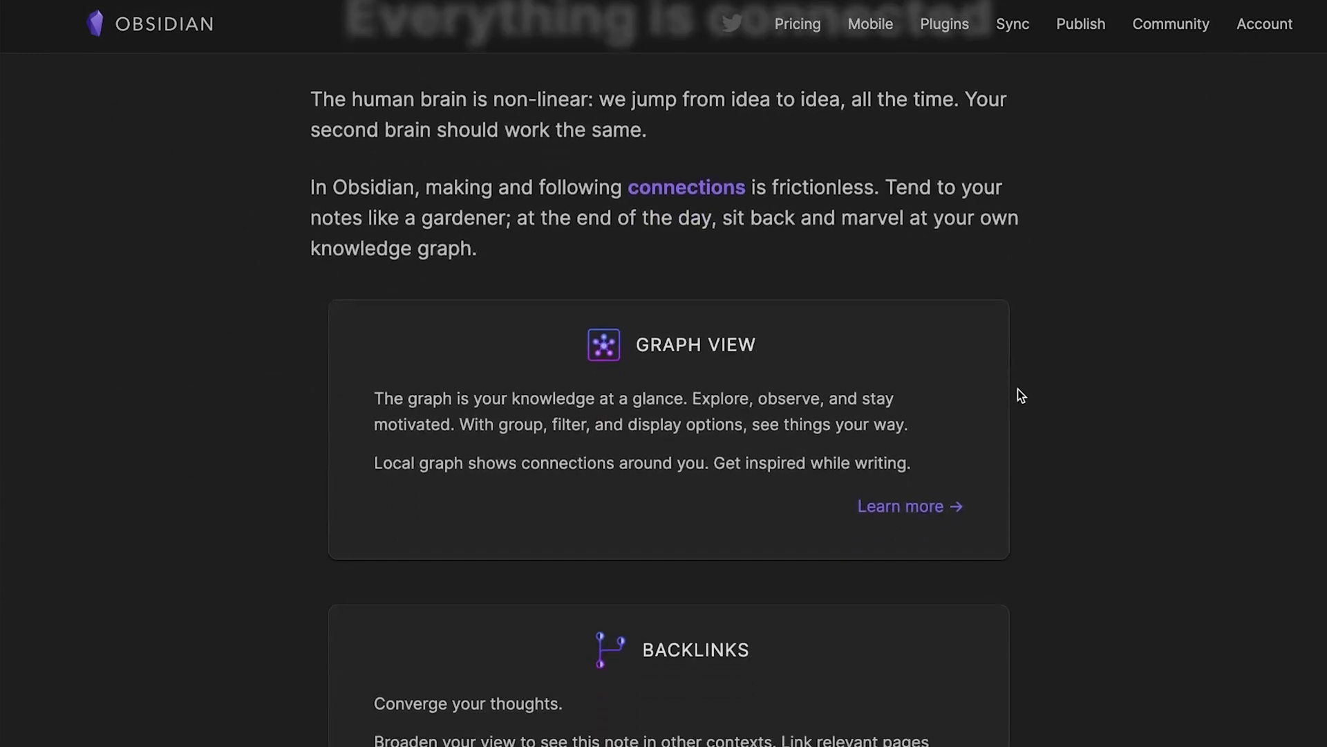
{"action": "scroll", "coordinate": [1018, 389], "scroll_direction": "down", "scroll_amount": 13}
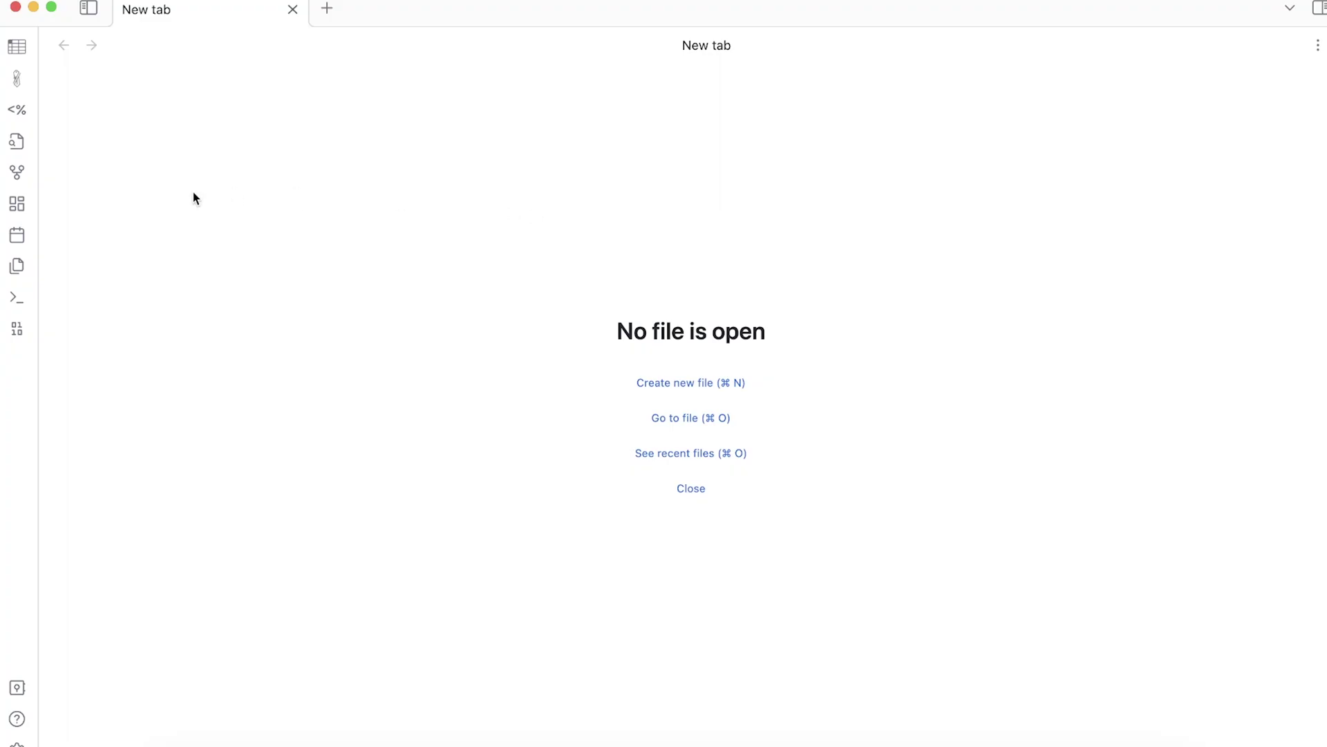
{"action": "left_click", "coordinate": [18, 174]}
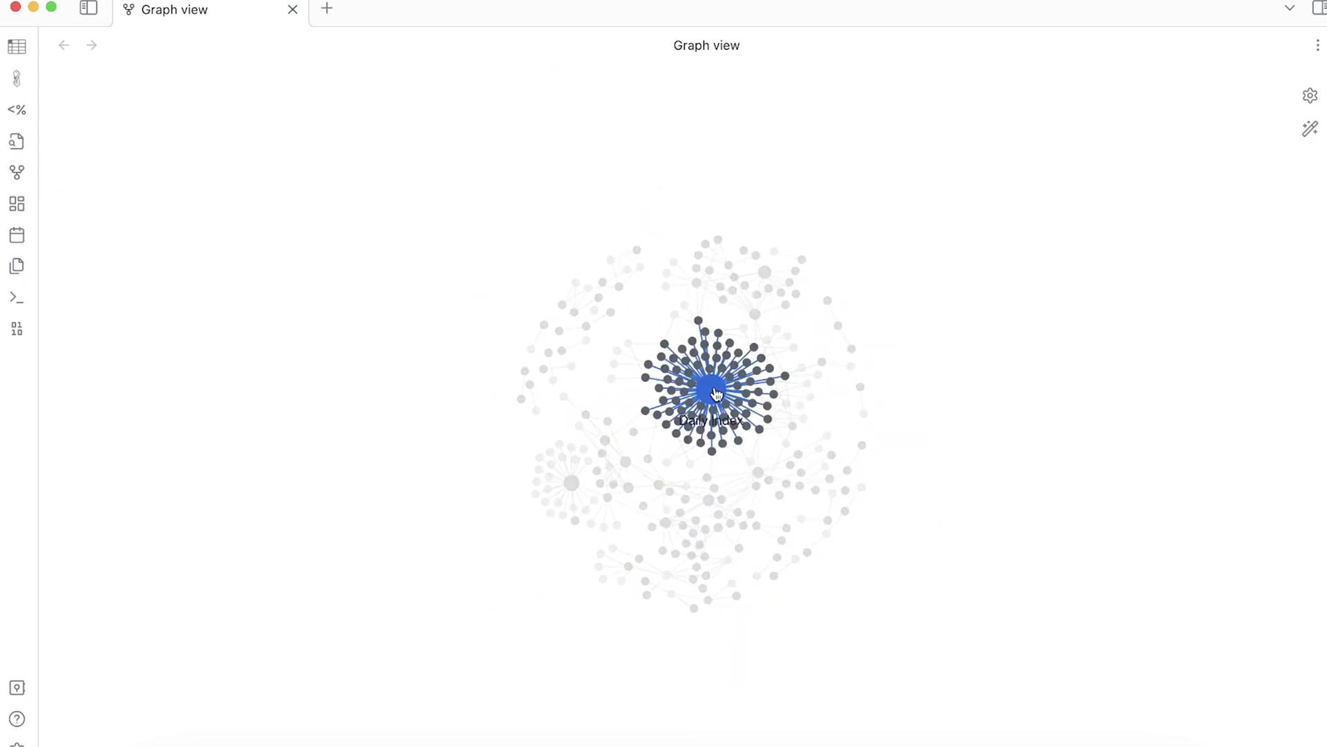
{"action": "left_click_drag", "start_coordinate": [716, 393], "coordinate": [852, 257]}
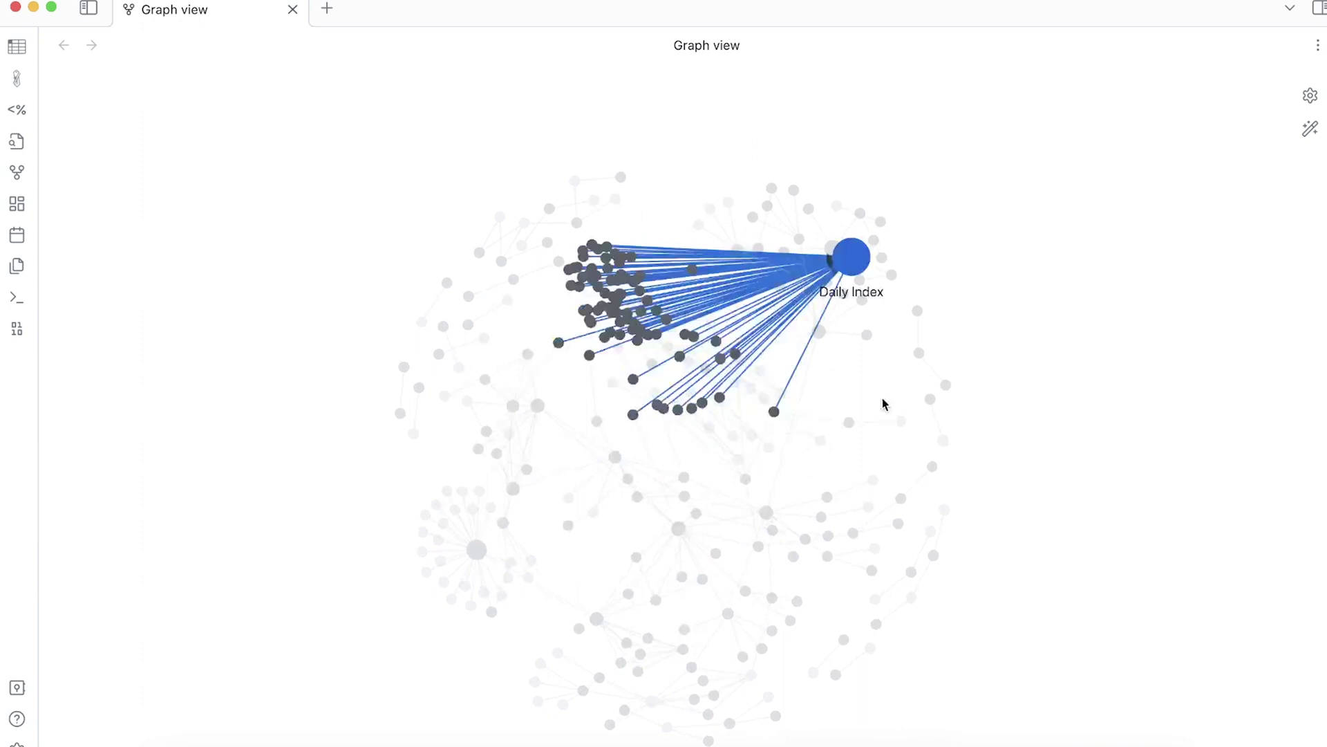
{"action": "left_click_drag", "start_coordinate": [884, 403], "coordinate": [816, 262]}
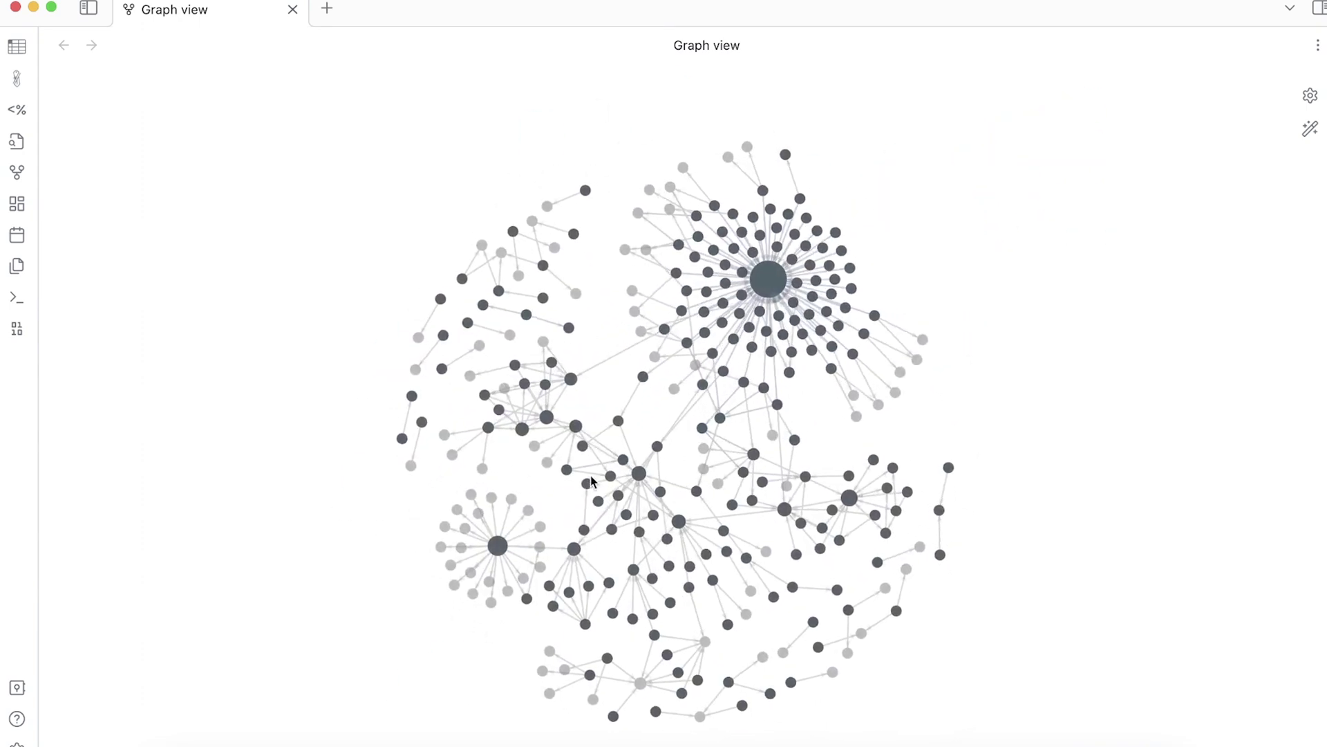
Open the Kratos note from the graph, then the Daily Index note from the file explorer.
{"action": "left_click", "coordinate": [613, 480]}
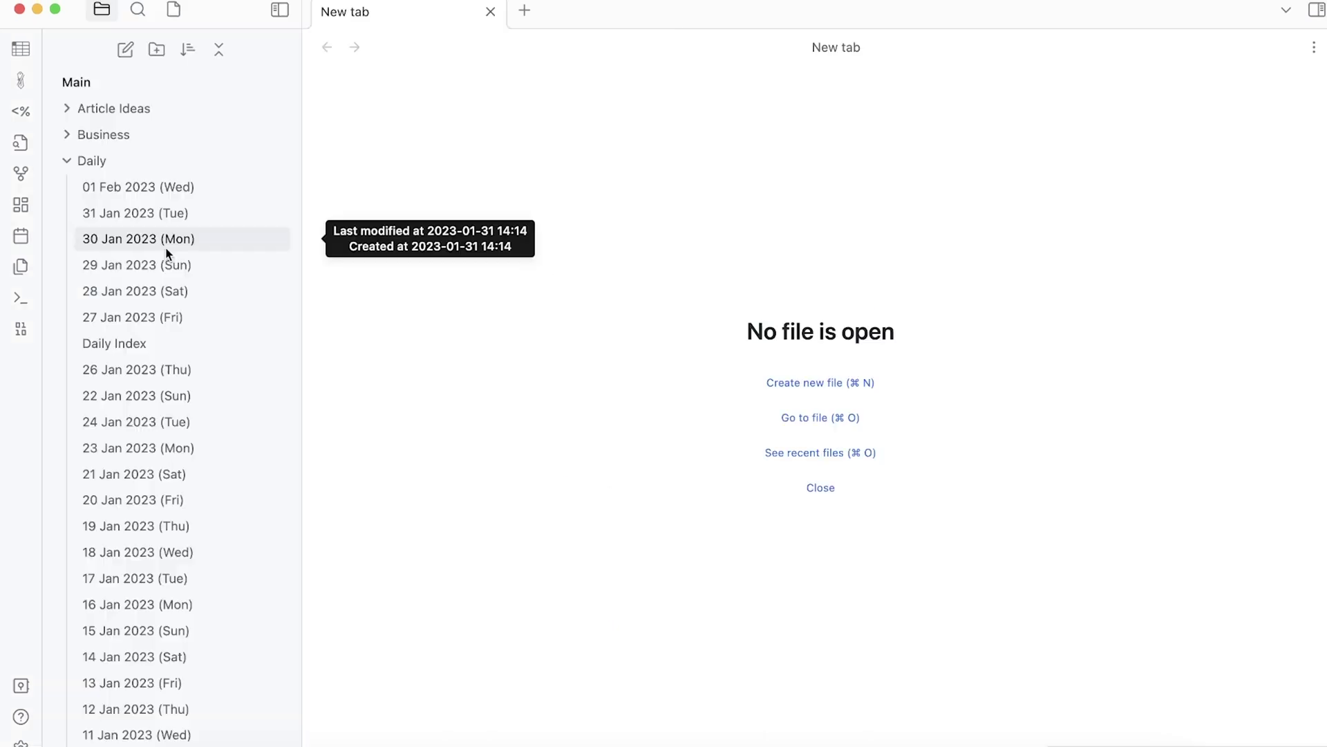
{"action": "scroll", "coordinate": [166, 252], "scroll_direction": "down", "scroll_amount": 12}
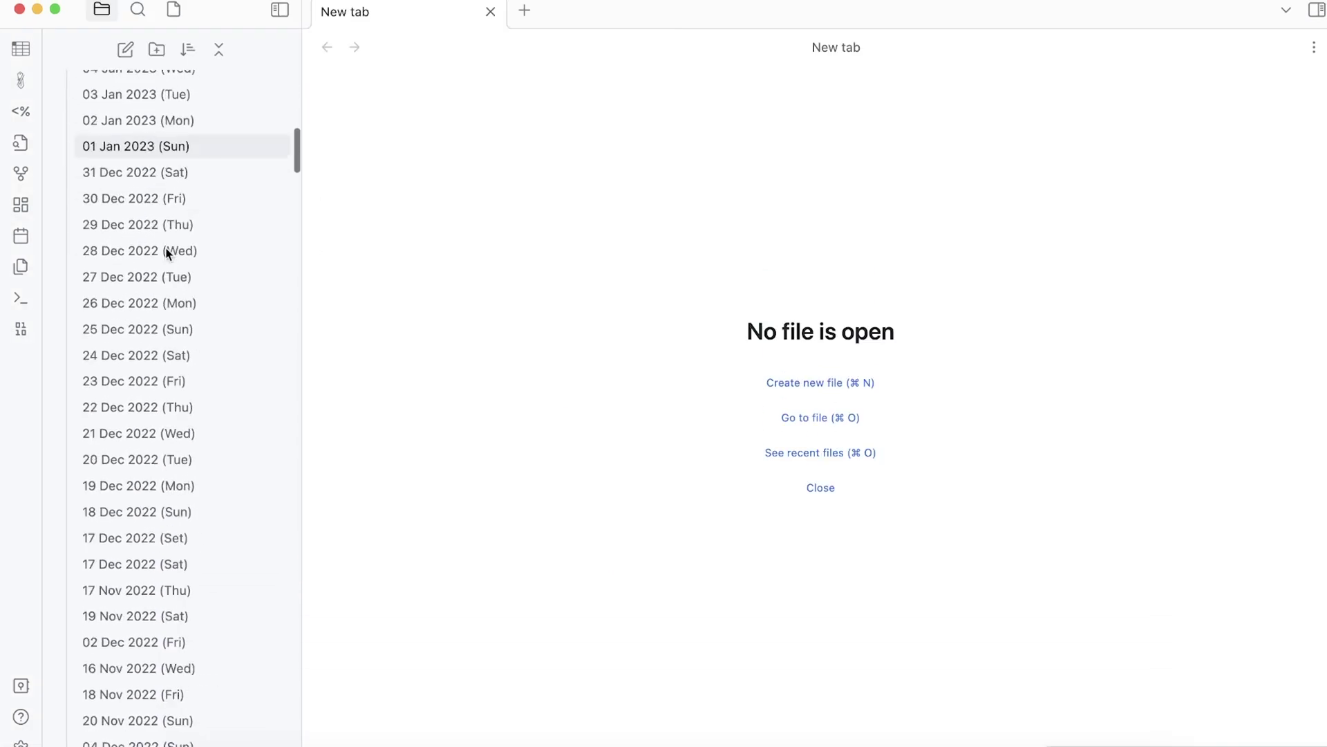
{"action": "scroll", "coordinate": [166, 253], "scroll_direction": "down", "scroll_amount": 15}
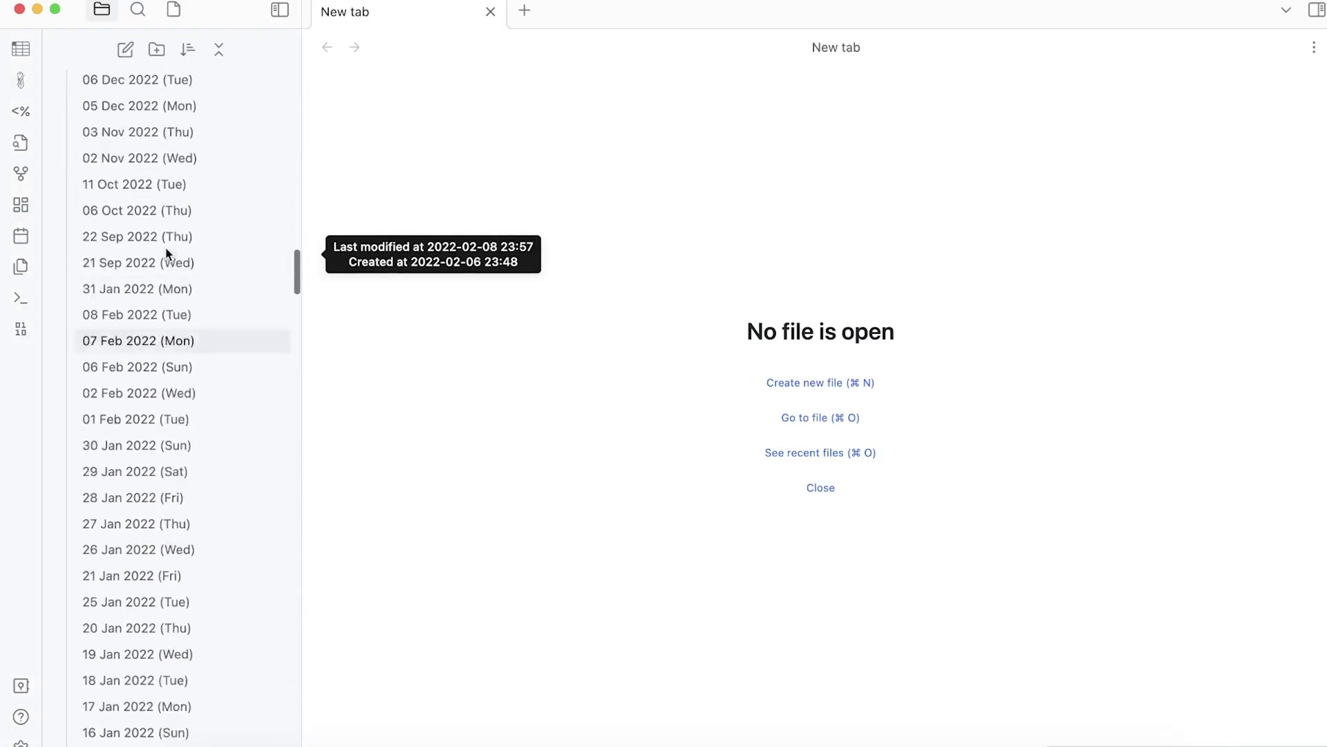
{"action": "scroll", "coordinate": [166, 252], "scroll_direction": "up", "scroll_amount": 20}
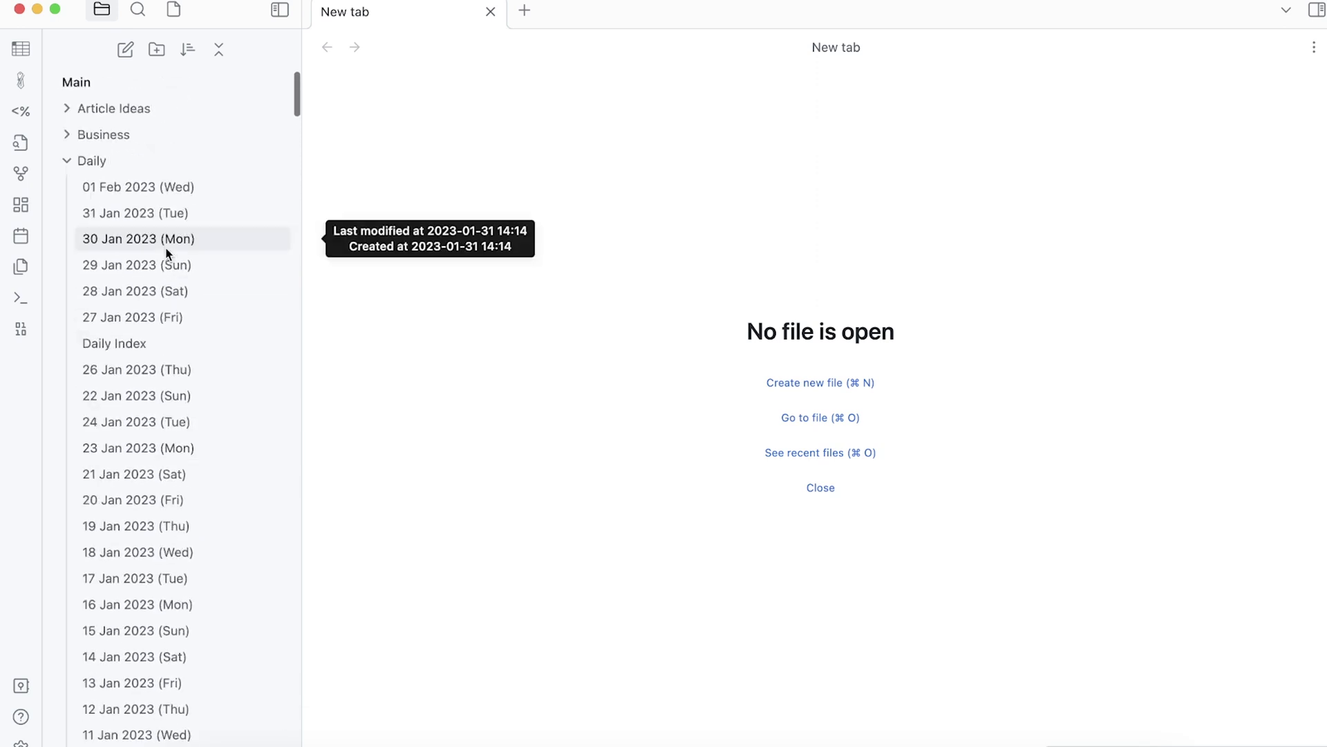
{"action": "left_click", "coordinate": [145, 344]}
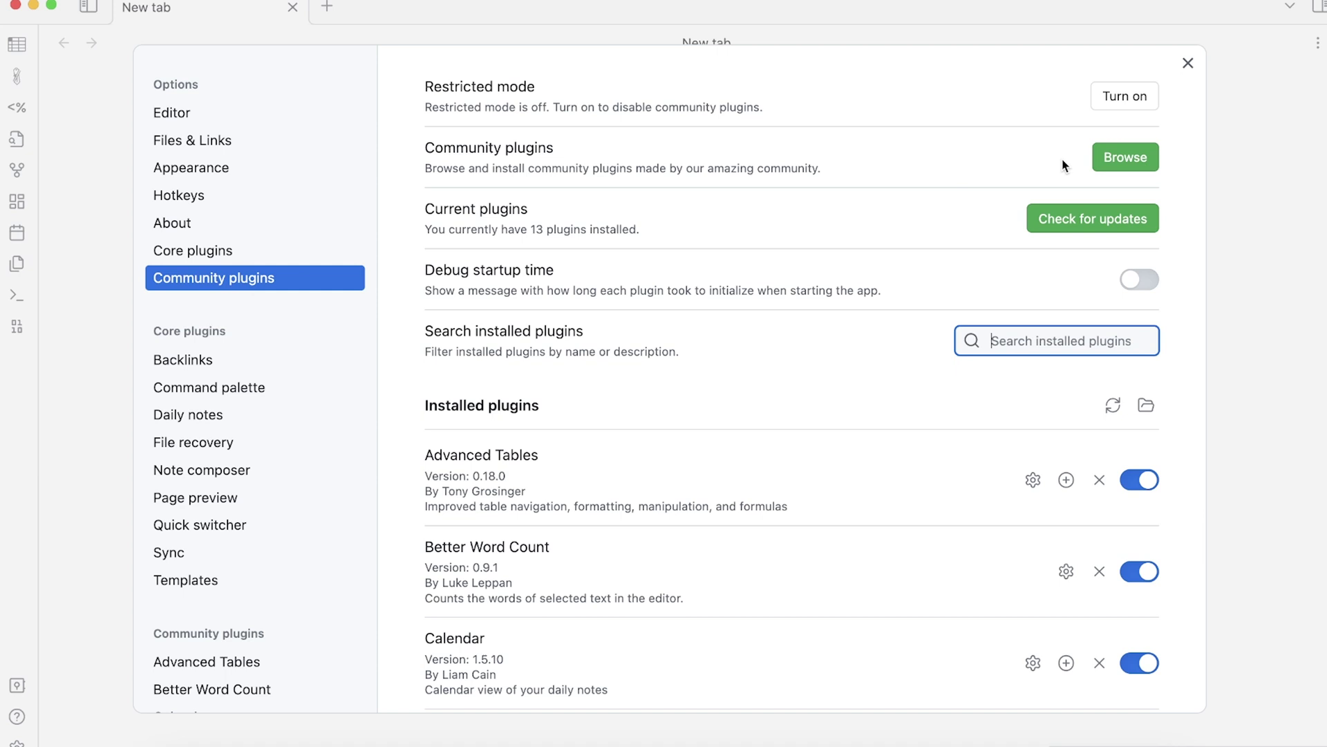
Browse the community plugin catalogue and scroll through the plugin grid.
{"action": "left_click", "coordinate": [1121, 158]}
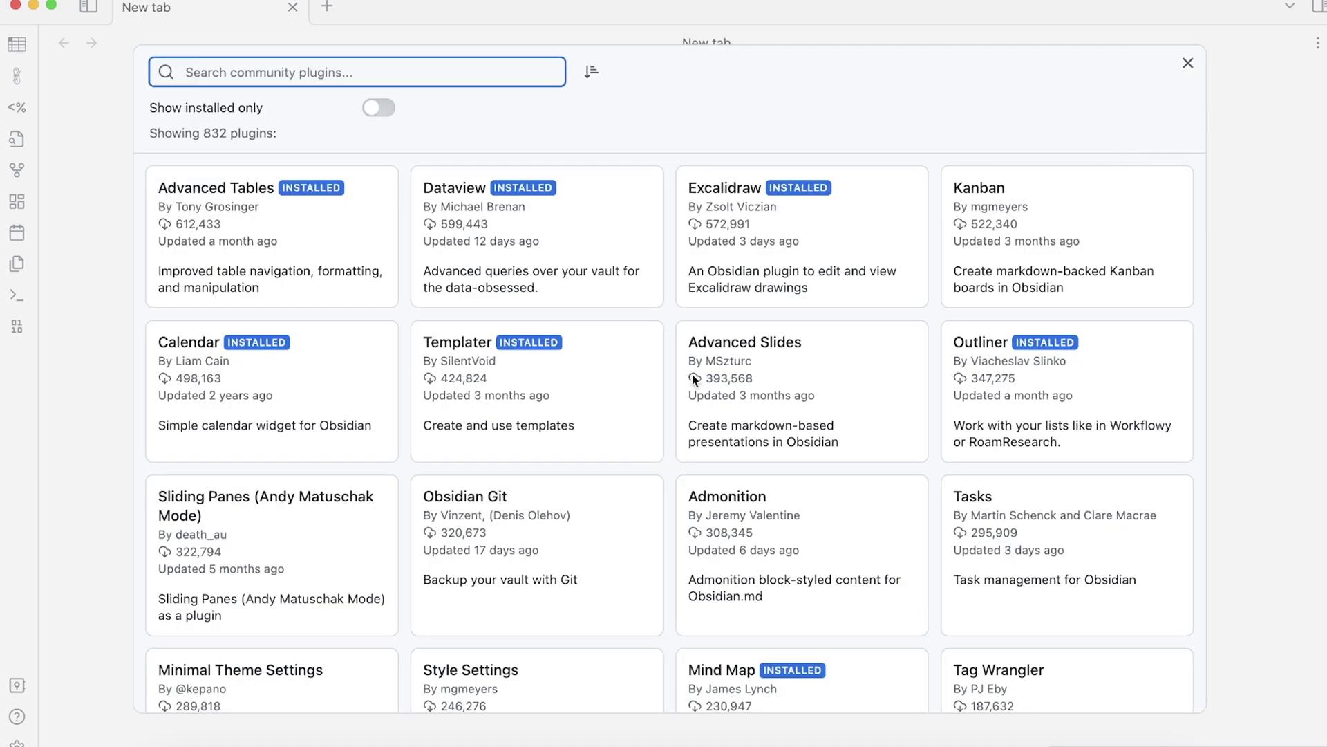
{"action": "scroll", "coordinate": [691, 374], "scroll_direction": "down", "scroll_amount": 15}
{"action": "scroll", "coordinate": [692, 374], "scroll_direction": "down", "scroll_amount": 20}
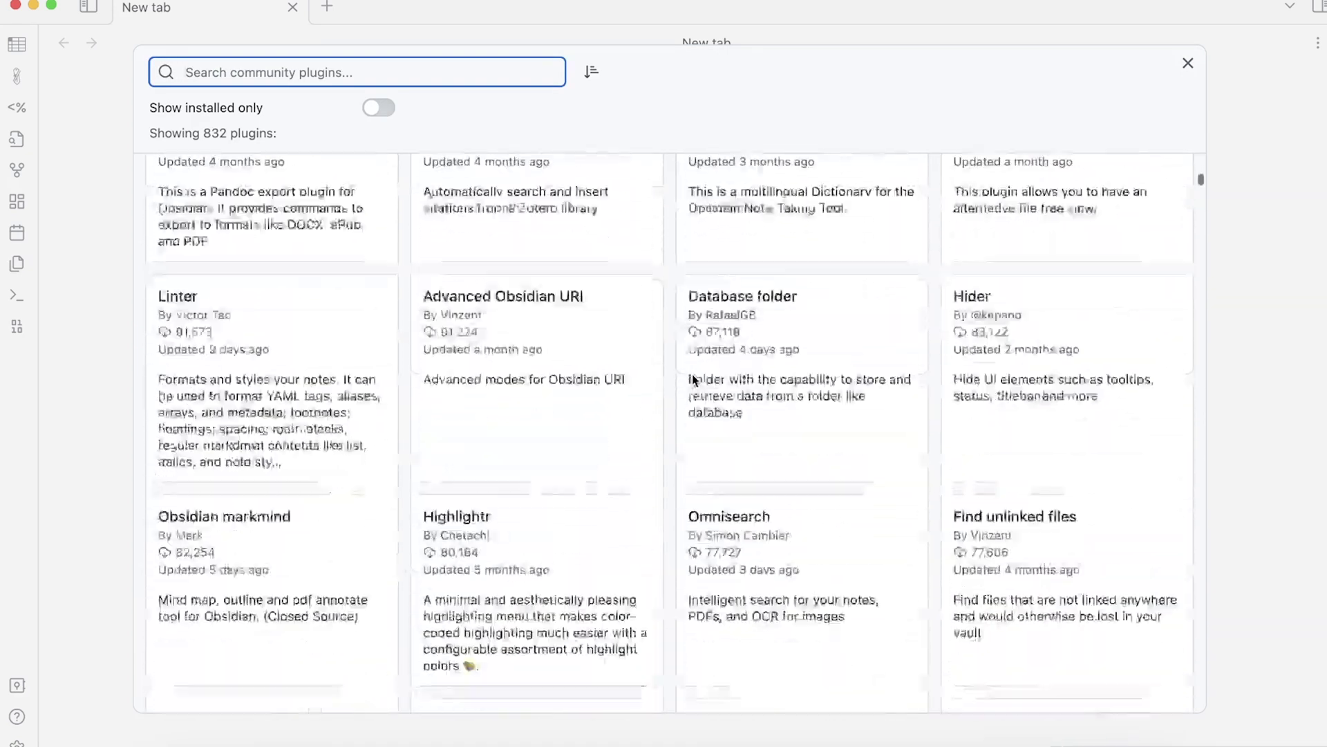
{"action": "scroll", "coordinate": [693, 379], "scroll_direction": "down", "scroll_amount": 15}
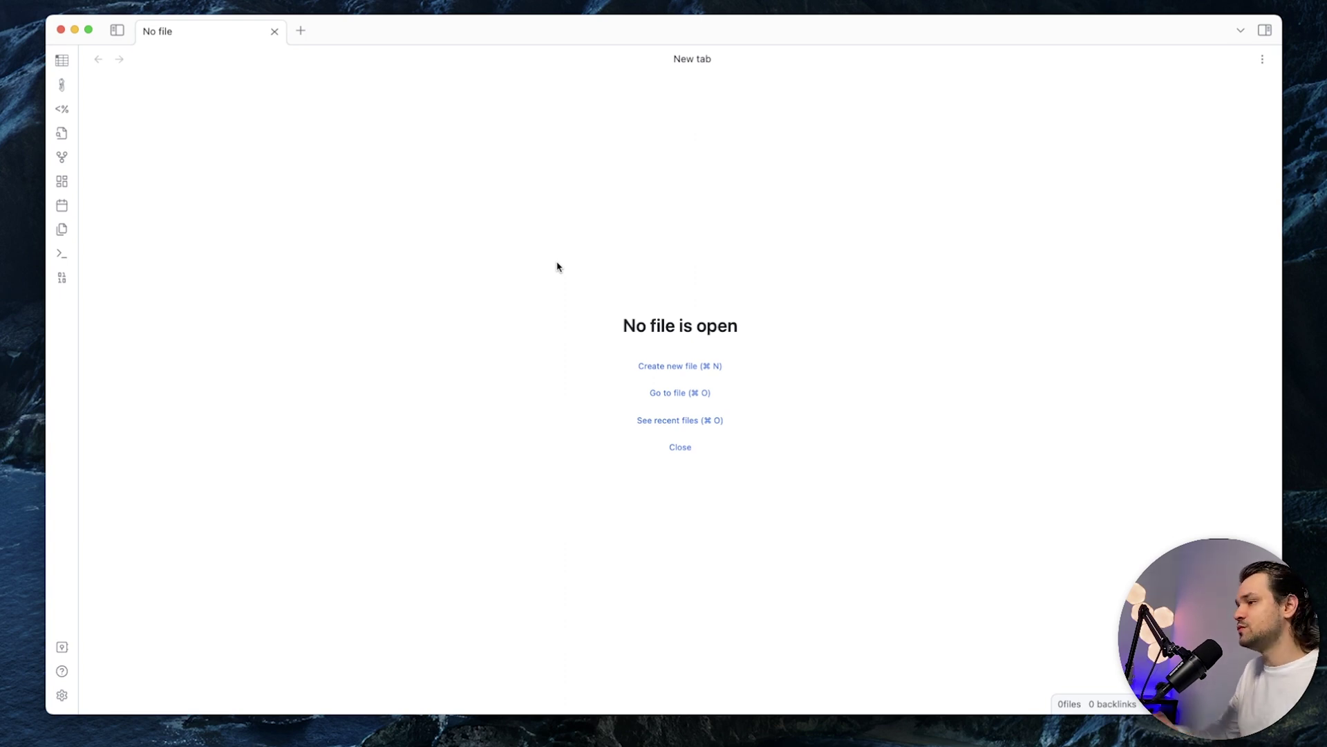
Create a new note named 'Gloomhaven' from the quick switcher, after briefly checking the Kubernetes results.
{"action": "key", "text": "super+o"}
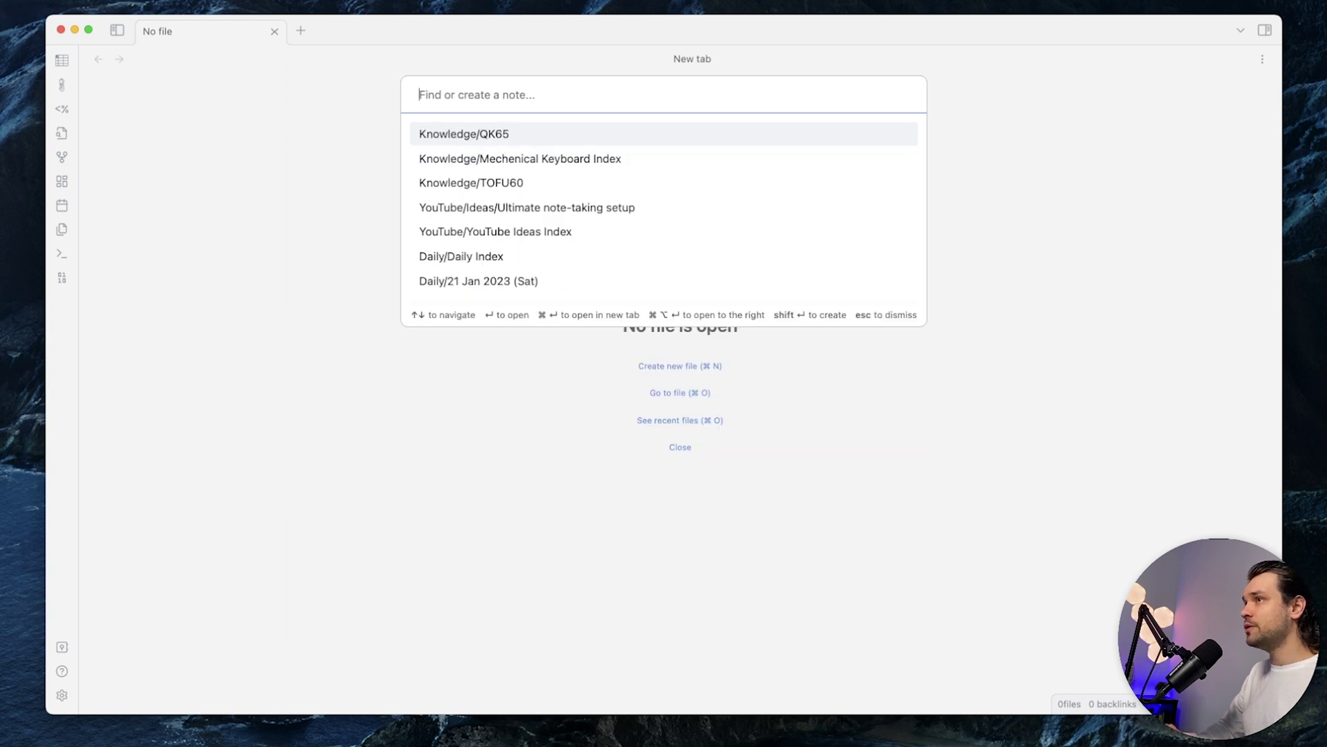
{"action": "type", "text": "Gloom"}
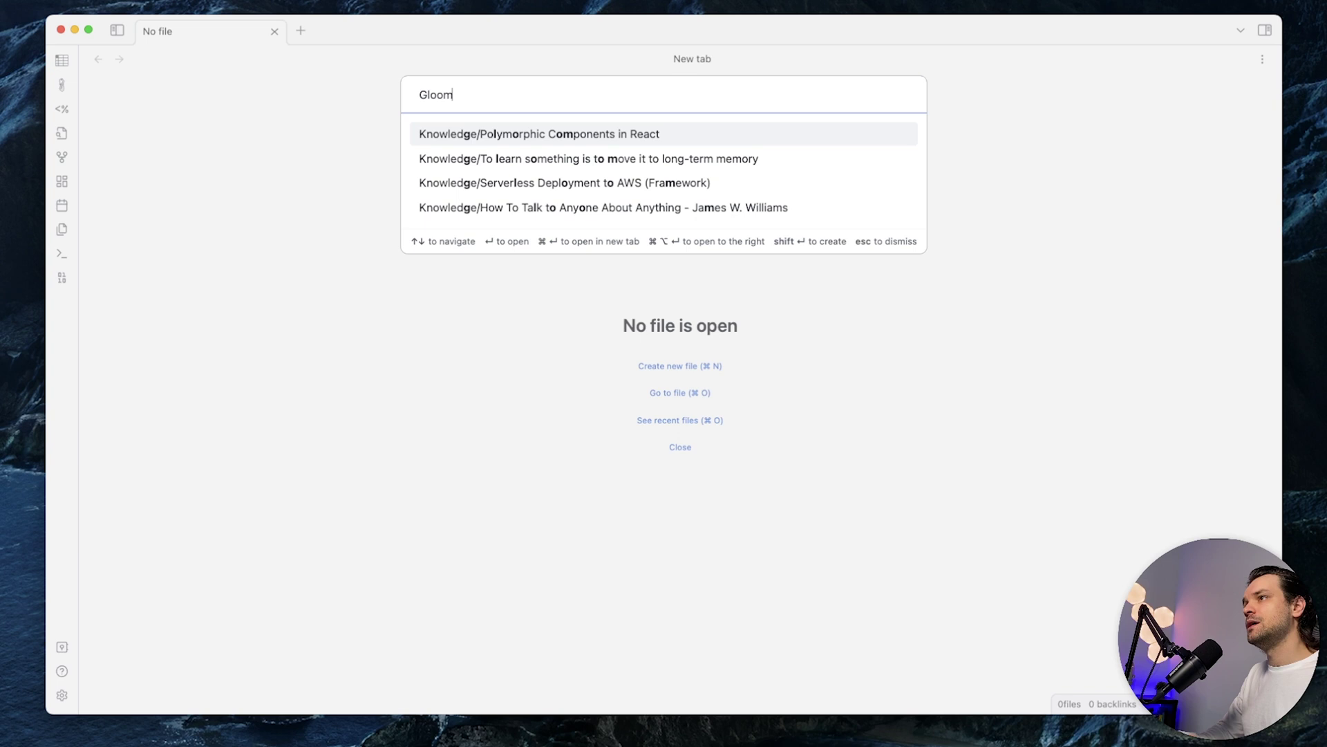
{"action": "type", "text": "haven"}
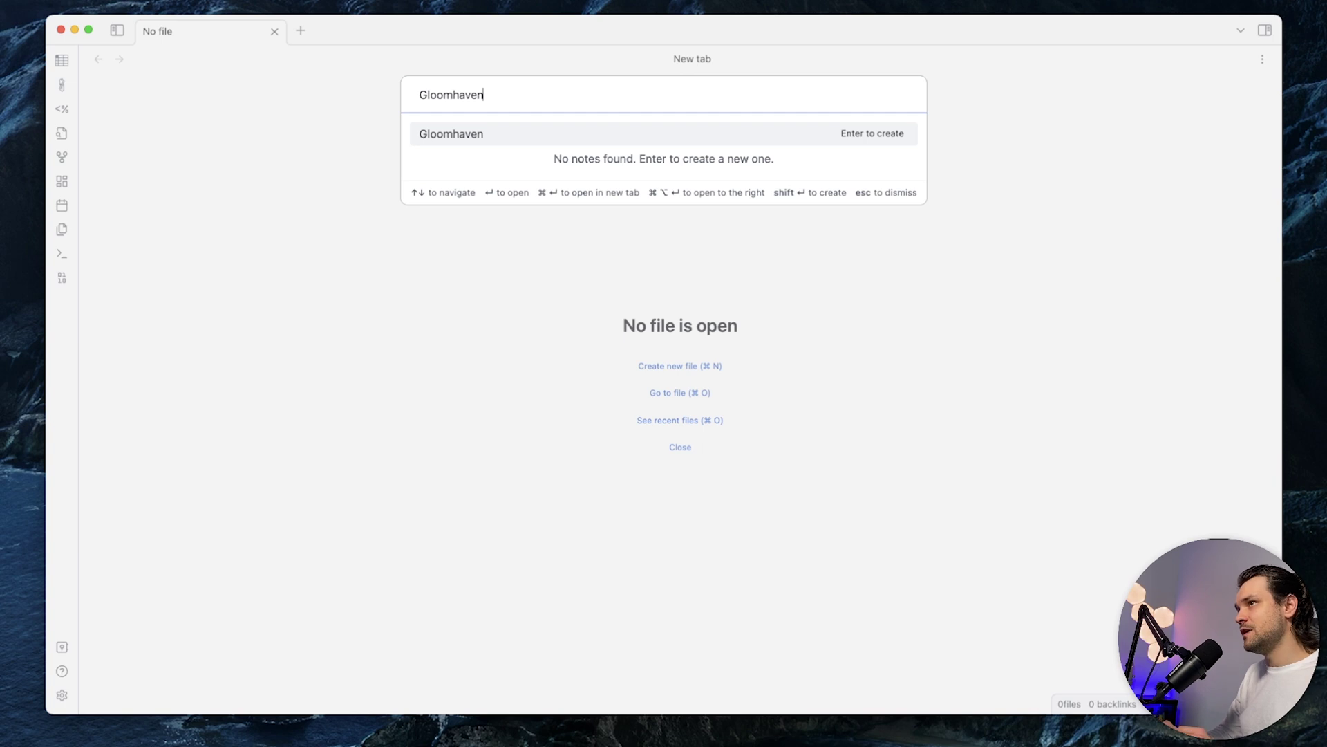
{"action": "key", "text": "super+BackSpace"}
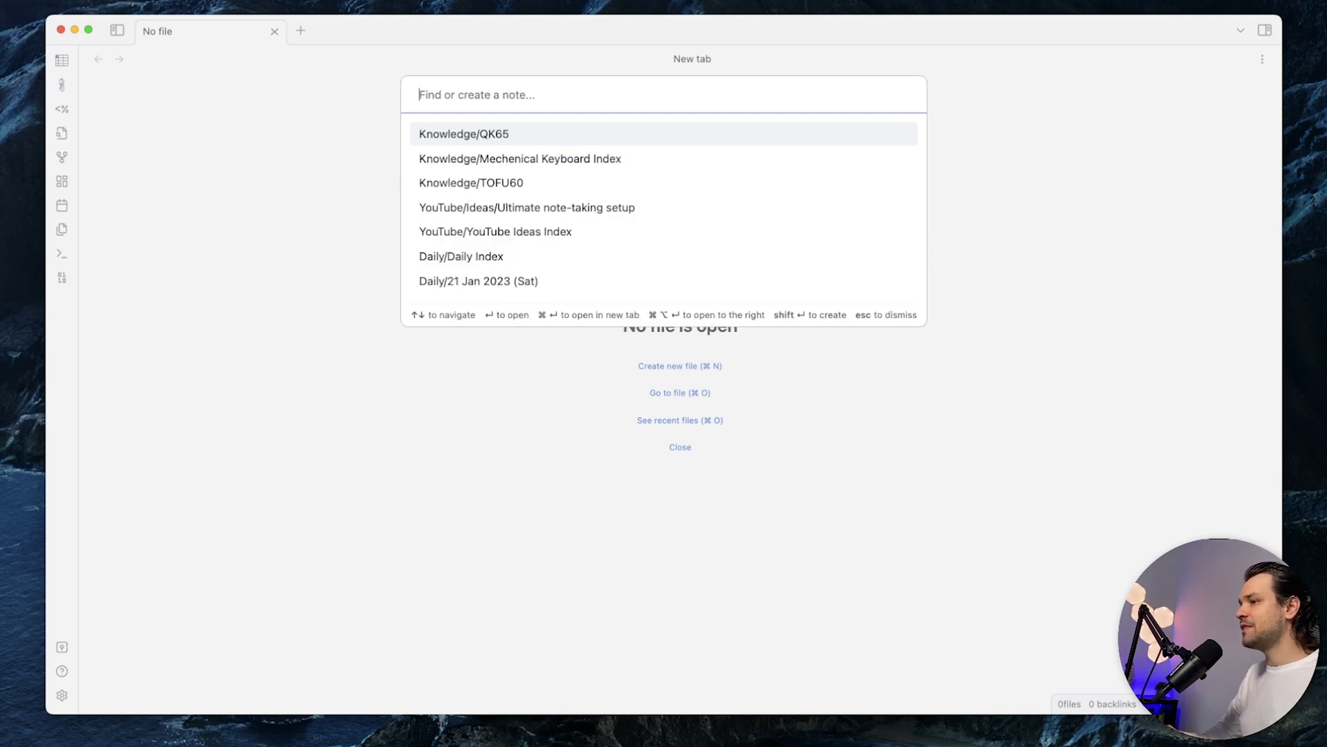
{"action": "type", "text": "kubern"}
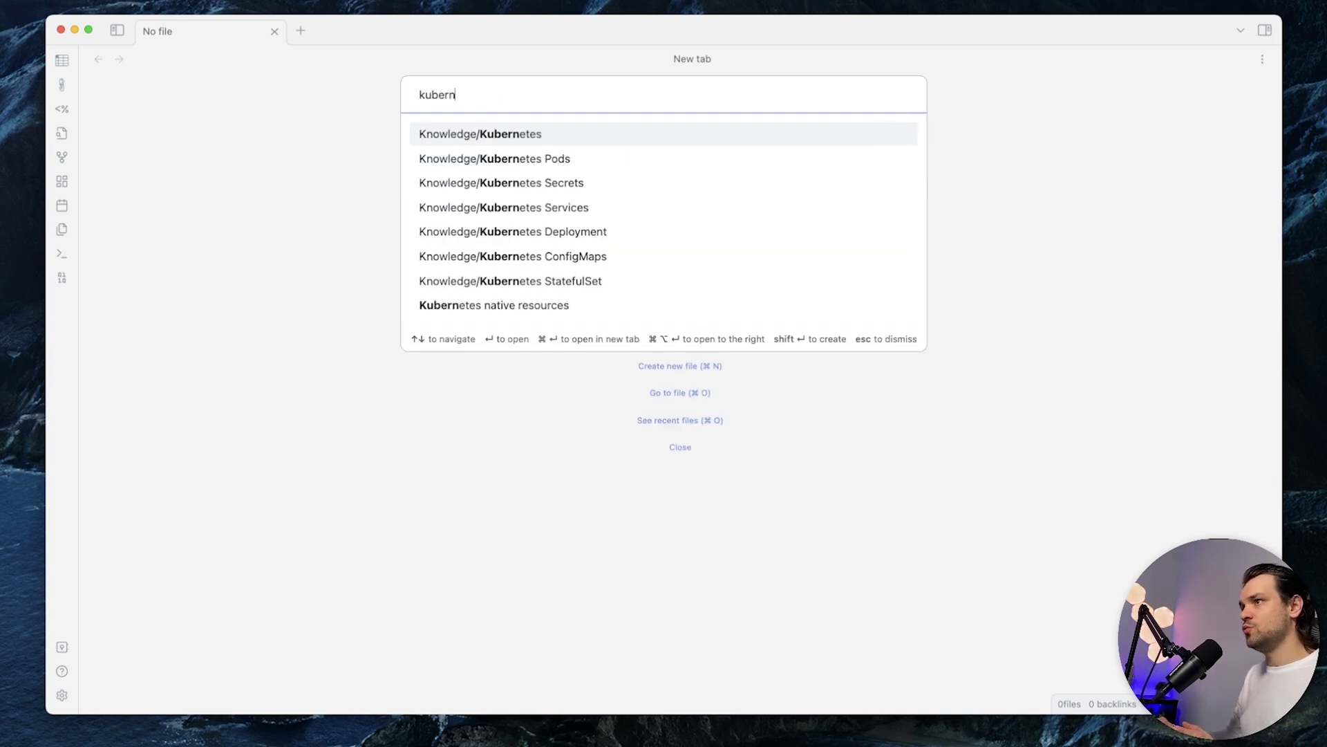
{"action": "key", "text": "Down"}
{"action": "key", "text": "Down"}
{"action": "key", "text": "Down"}
{"action": "key", "text": "Up"}
{"action": "key", "text": "Up"}
{"action": "key", "text": "Up"}
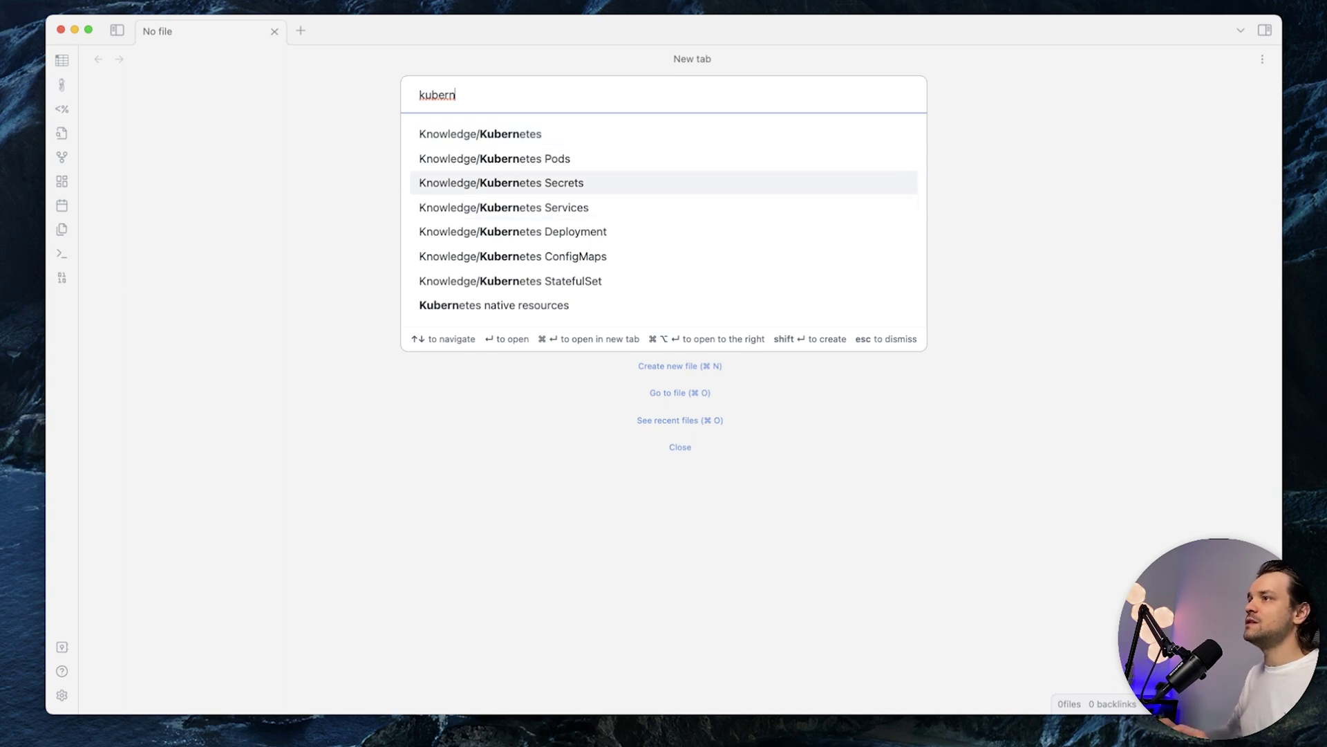
{"action": "key", "text": "super+BackSpace"}
{"action": "type", "text": "Gloomhaven"}
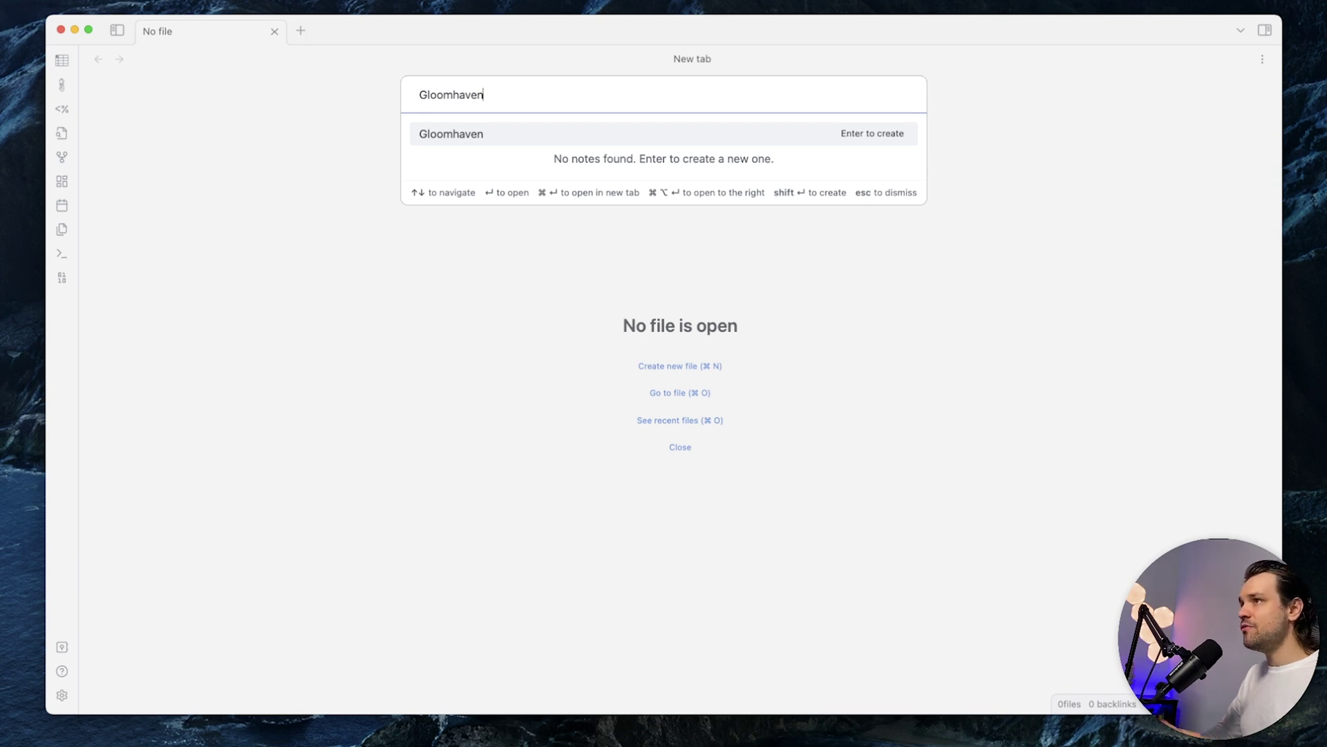
{"action": "key", "text": "Return"}
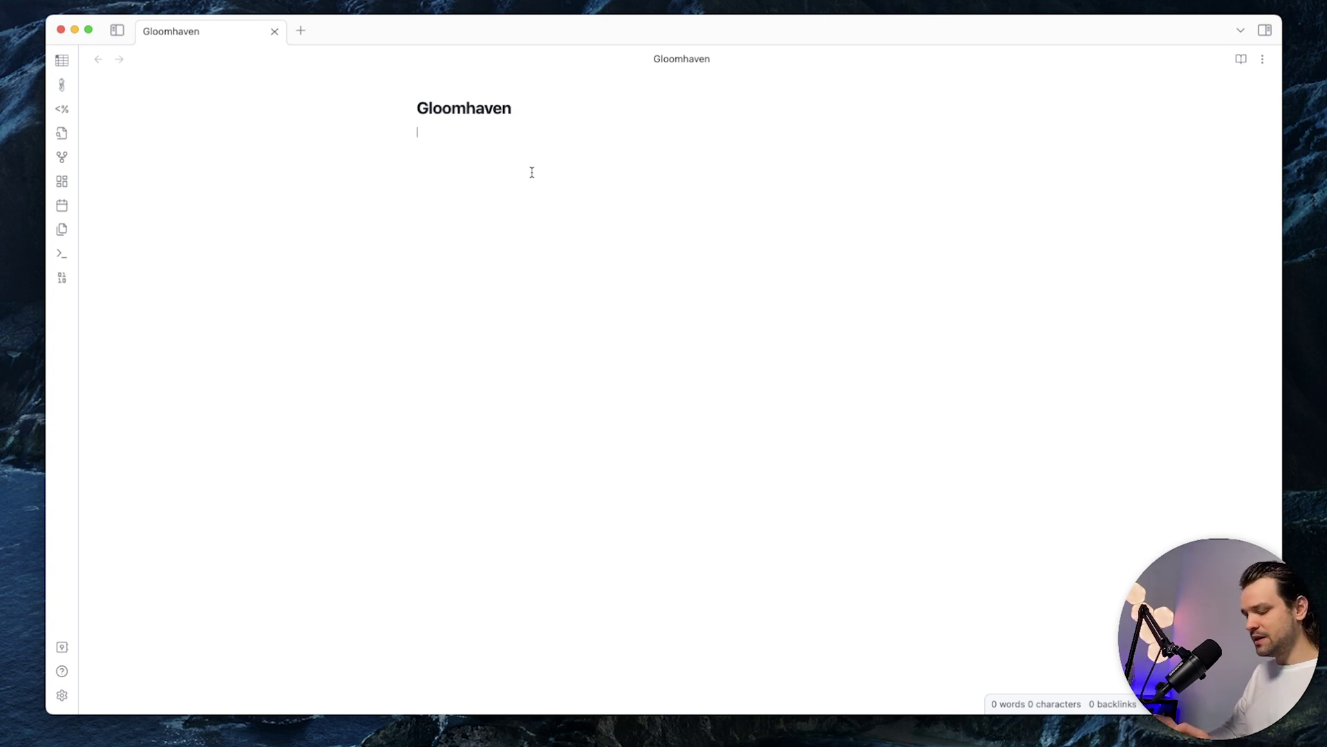
Insert the Knowledge Zetle template and start an empty aliases list with [.
{"action": "key", "text": "alt+e"}
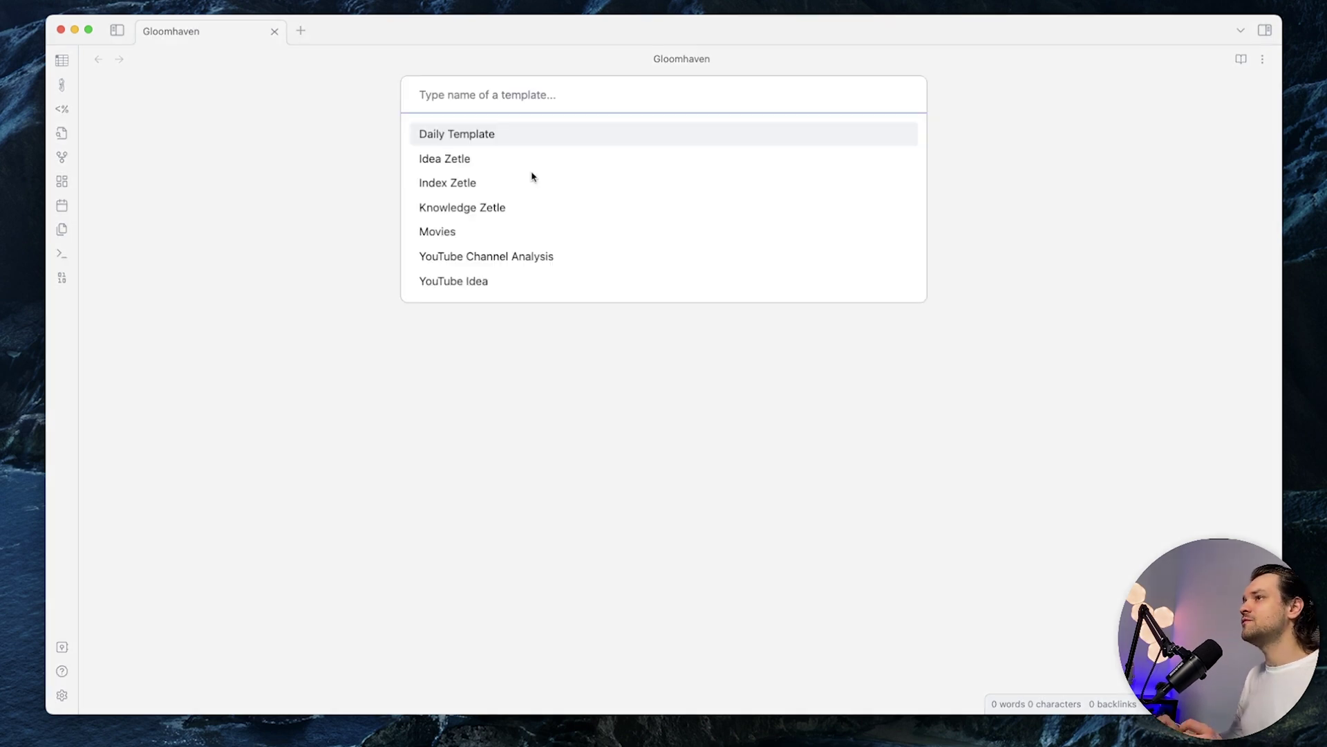
{"action": "key", "text": "Down"}
{"action": "key", "text": "Up"}
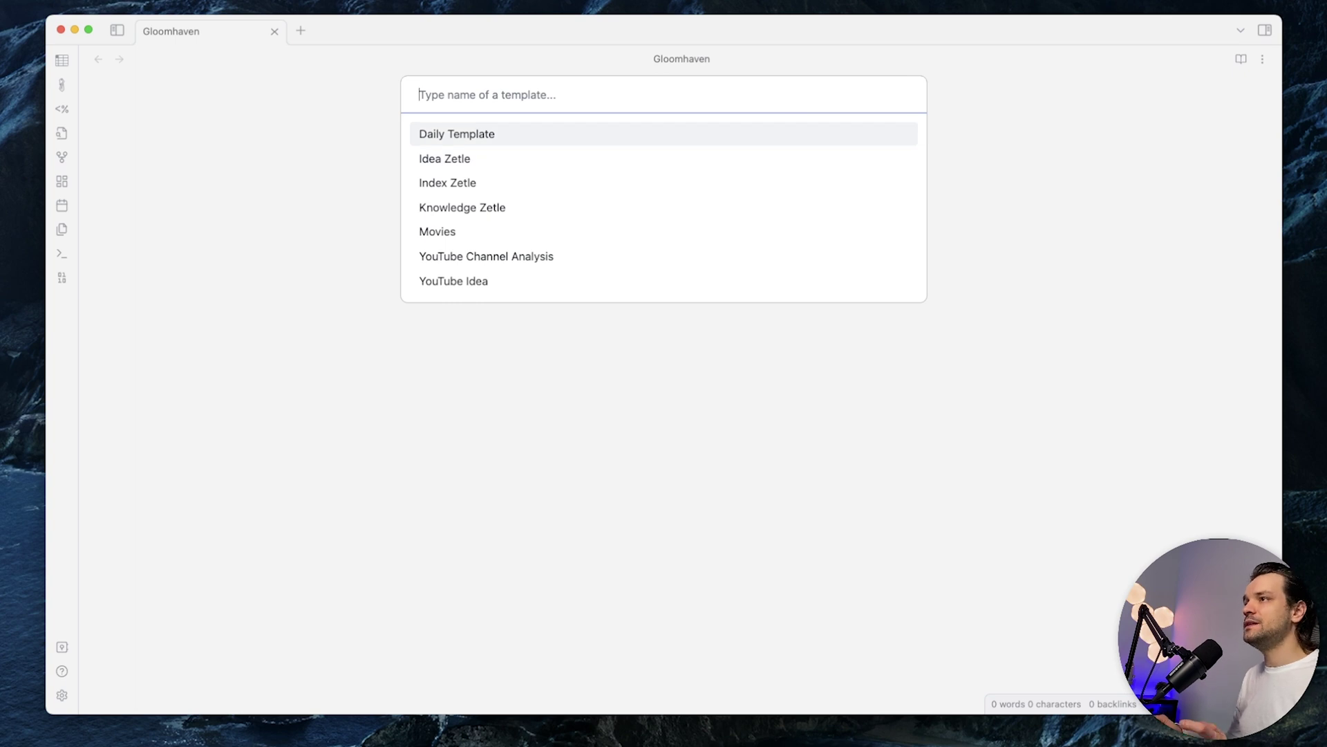
{"action": "key", "text": "Down"}
{"action": "key", "text": "Down"}
{"action": "key", "text": "Down"}
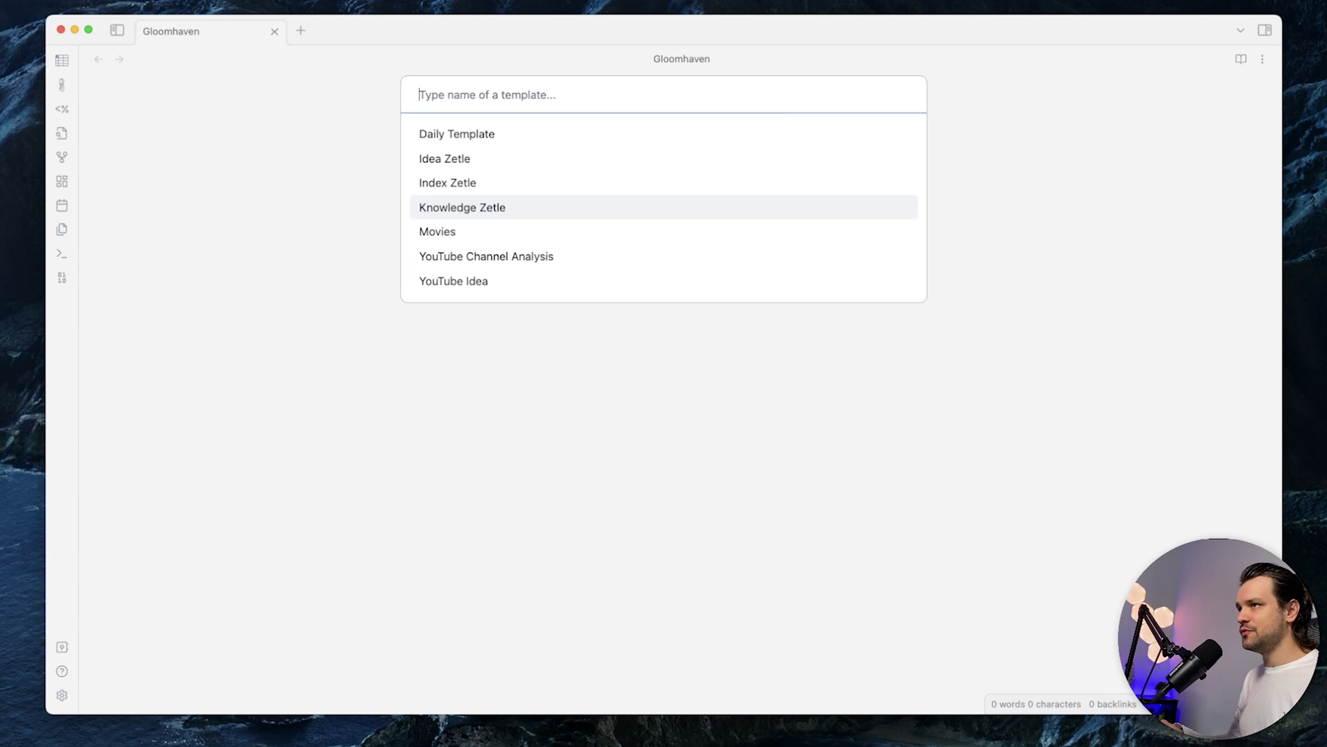
{"action": "key", "text": "Return"}
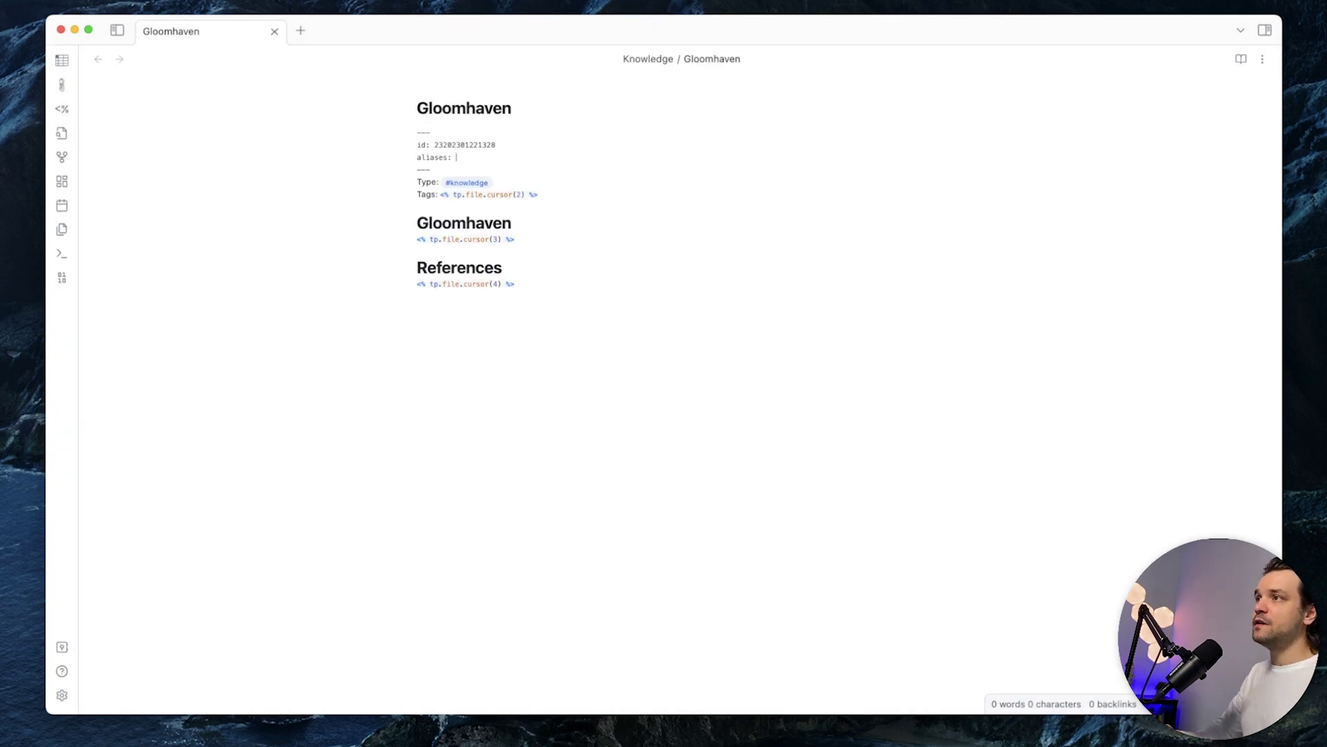
{"action": "type", "text": "["}
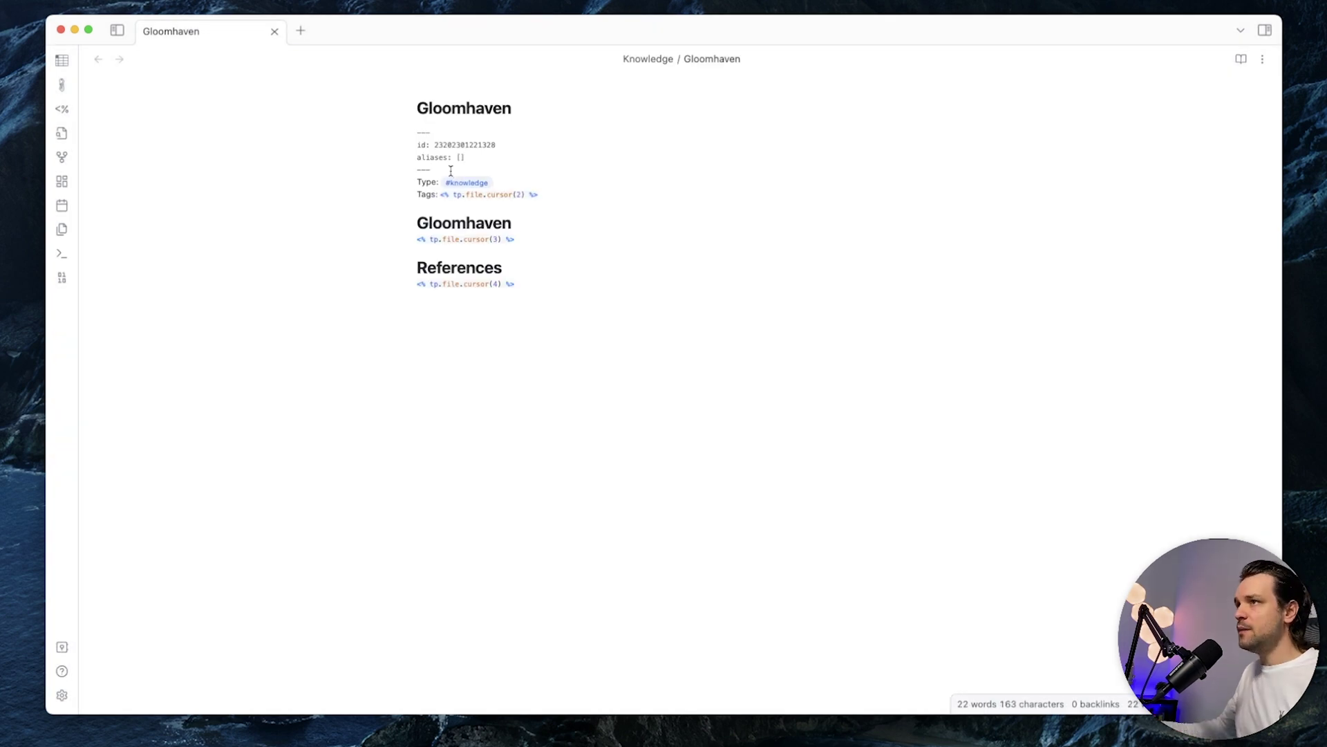
{"action": "left_click_drag", "start_coordinate": [430, 170], "coordinate": [405, 128]}
{"action": "left_click", "coordinate": [435, 140]}
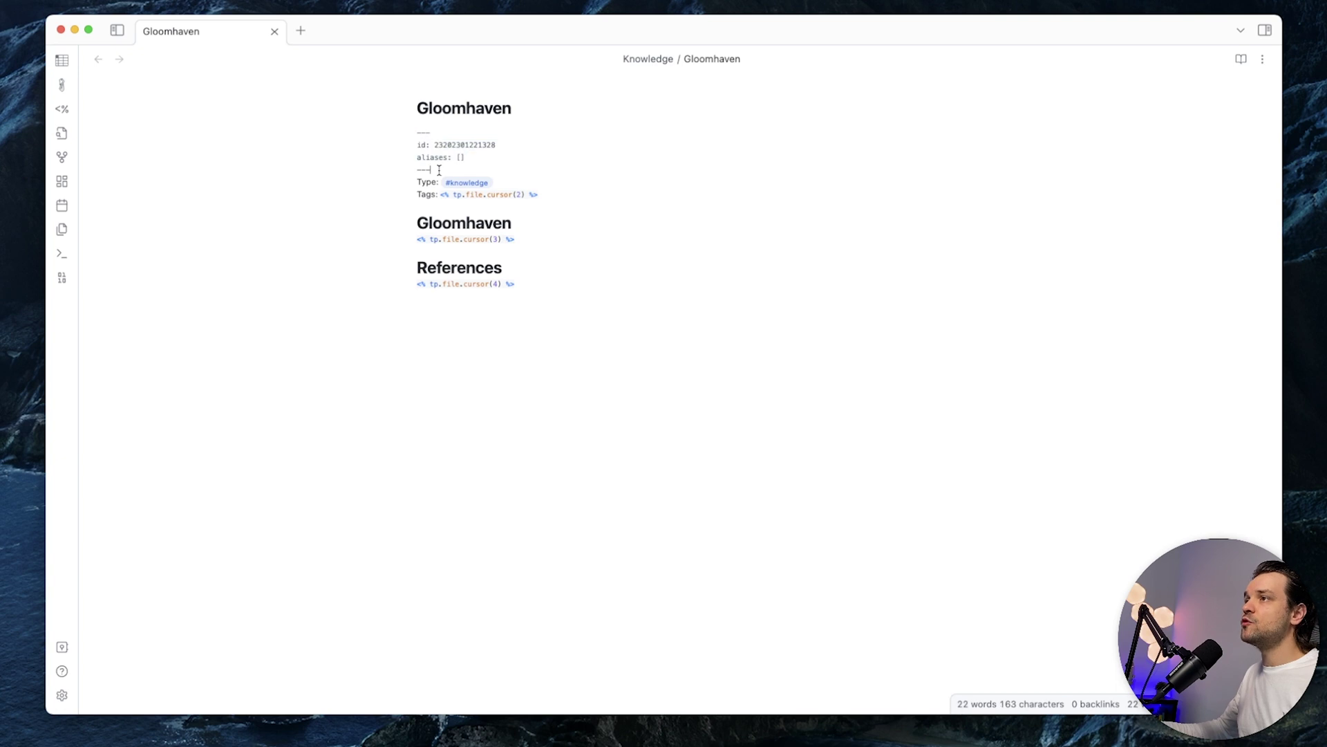
{"action": "left_click_drag", "start_coordinate": [437, 170], "coordinate": [515, 160]}
{"action": "left_click", "coordinate": [424, 144]}
{"action": "left_click", "coordinate": [515, 159]}
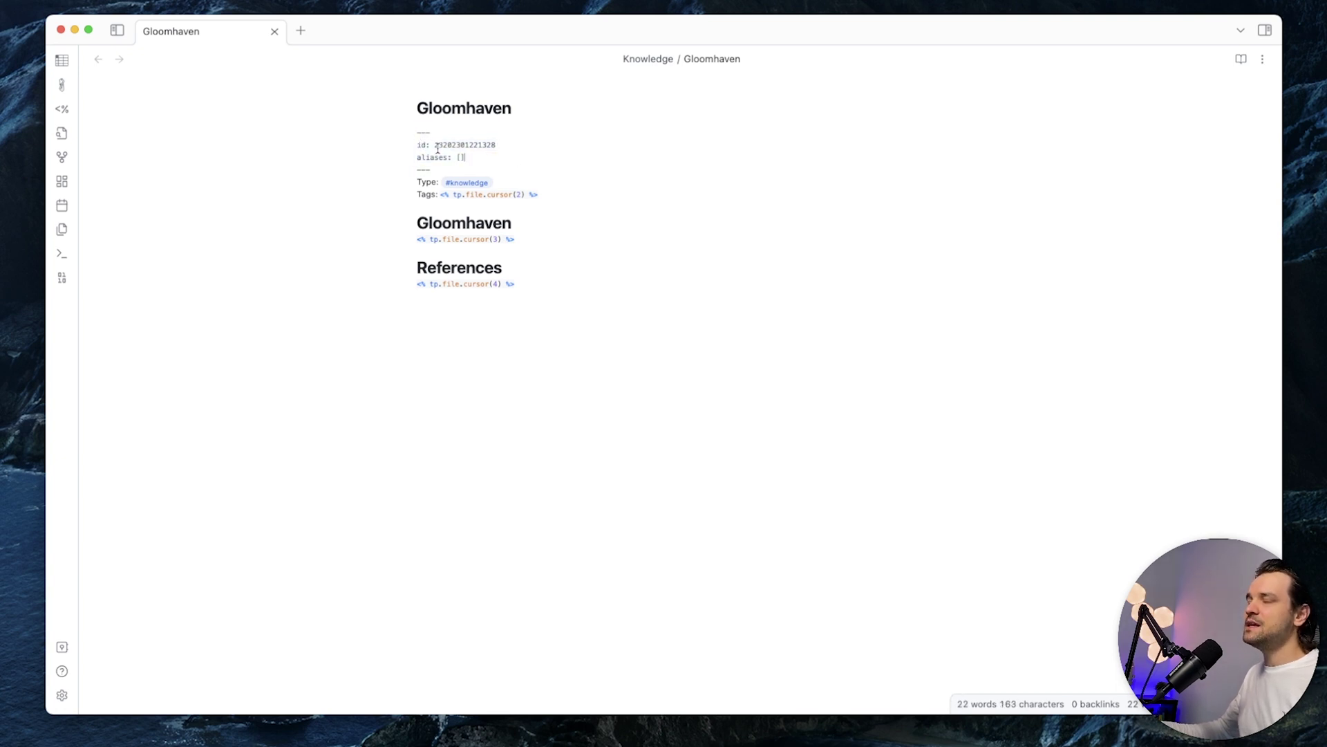
{"action": "double_click", "coordinate": [444, 144]}
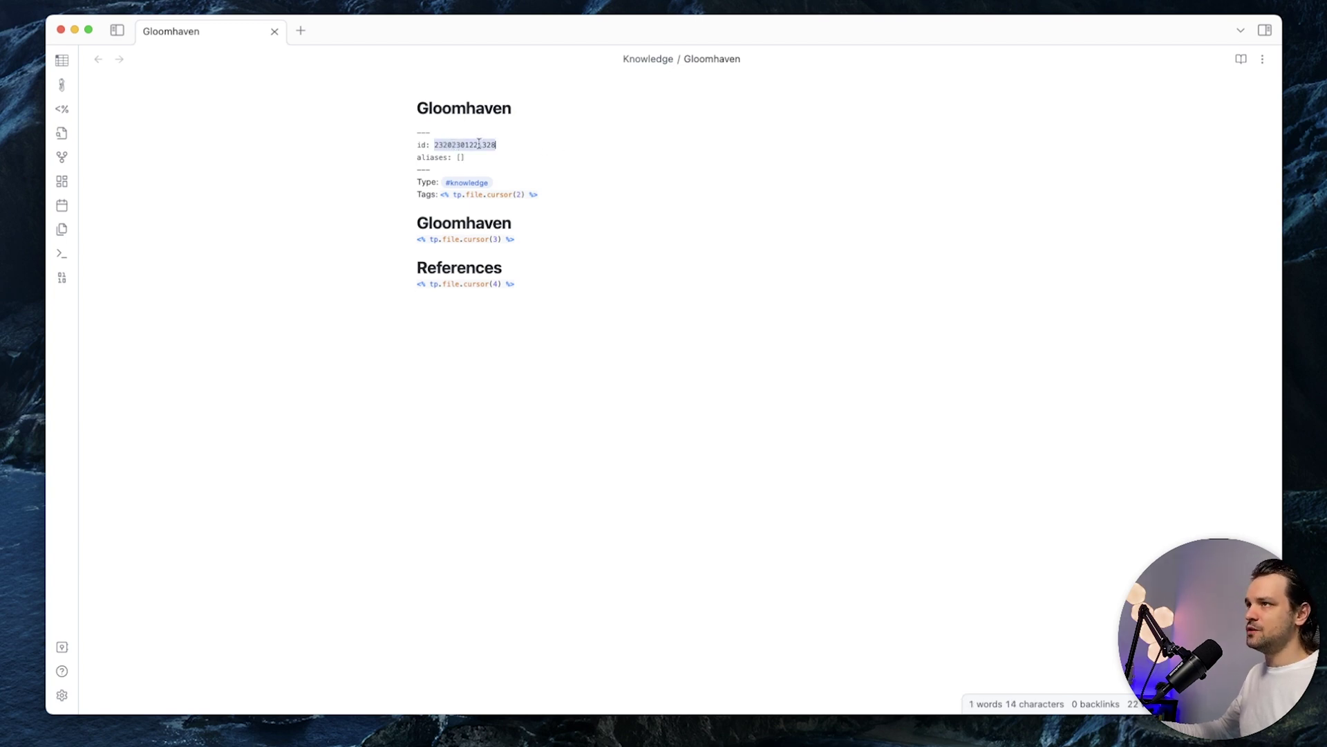
{"action": "left_click", "coordinate": [457, 144]}
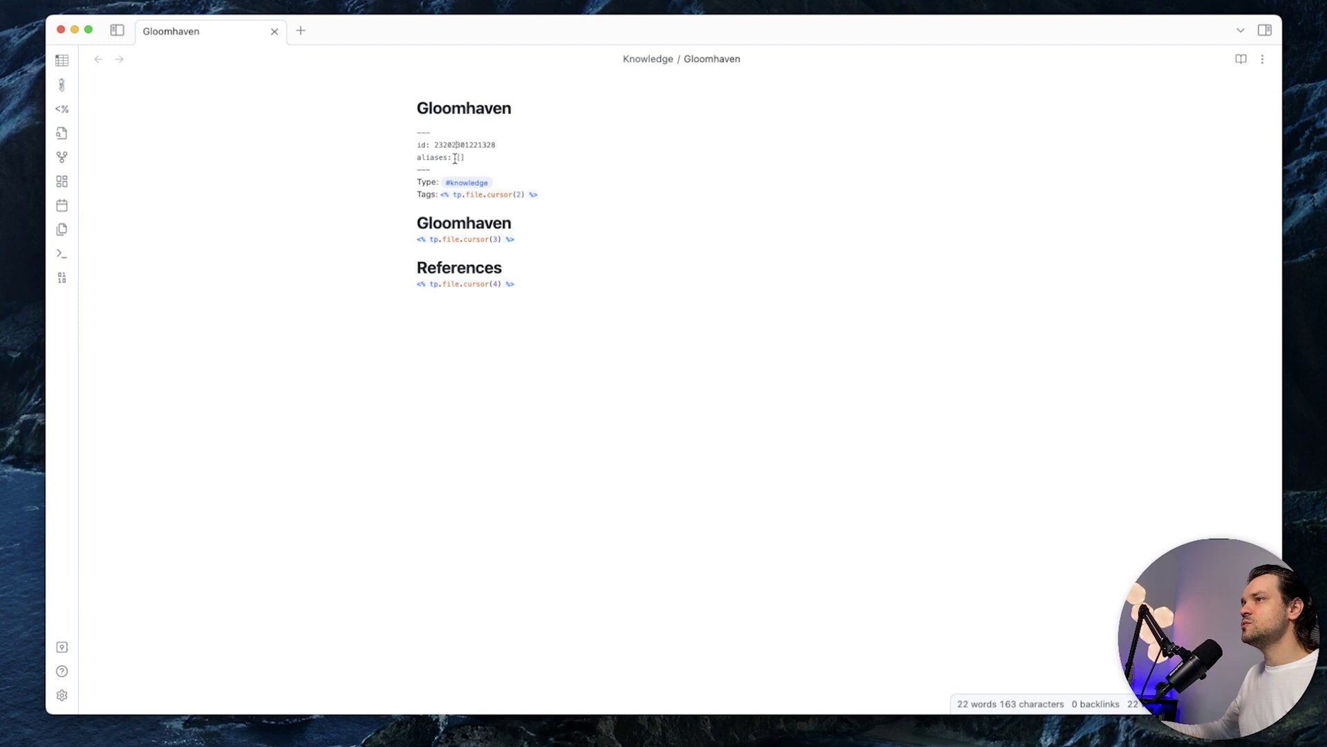
{"action": "double_click", "coordinate": [459, 157]}
{"action": "left_click", "coordinate": [491, 159]}
{"action": "double_click", "coordinate": [460, 157]}
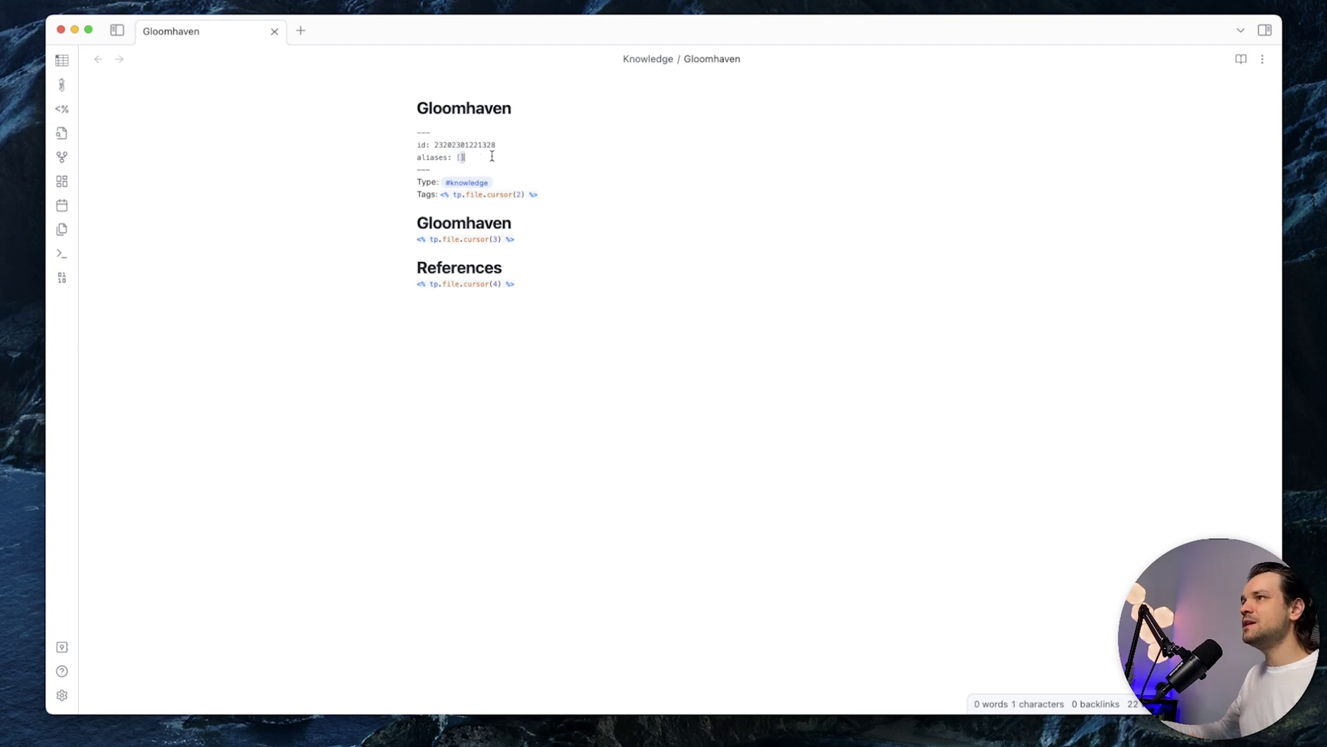
{"action": "left_click", "coordinate": [459, 157]}
Enter 'Best Board Game' as the alias inside the aliases brackets.
{"action": "double_click", "coordinate": [459, 157]}
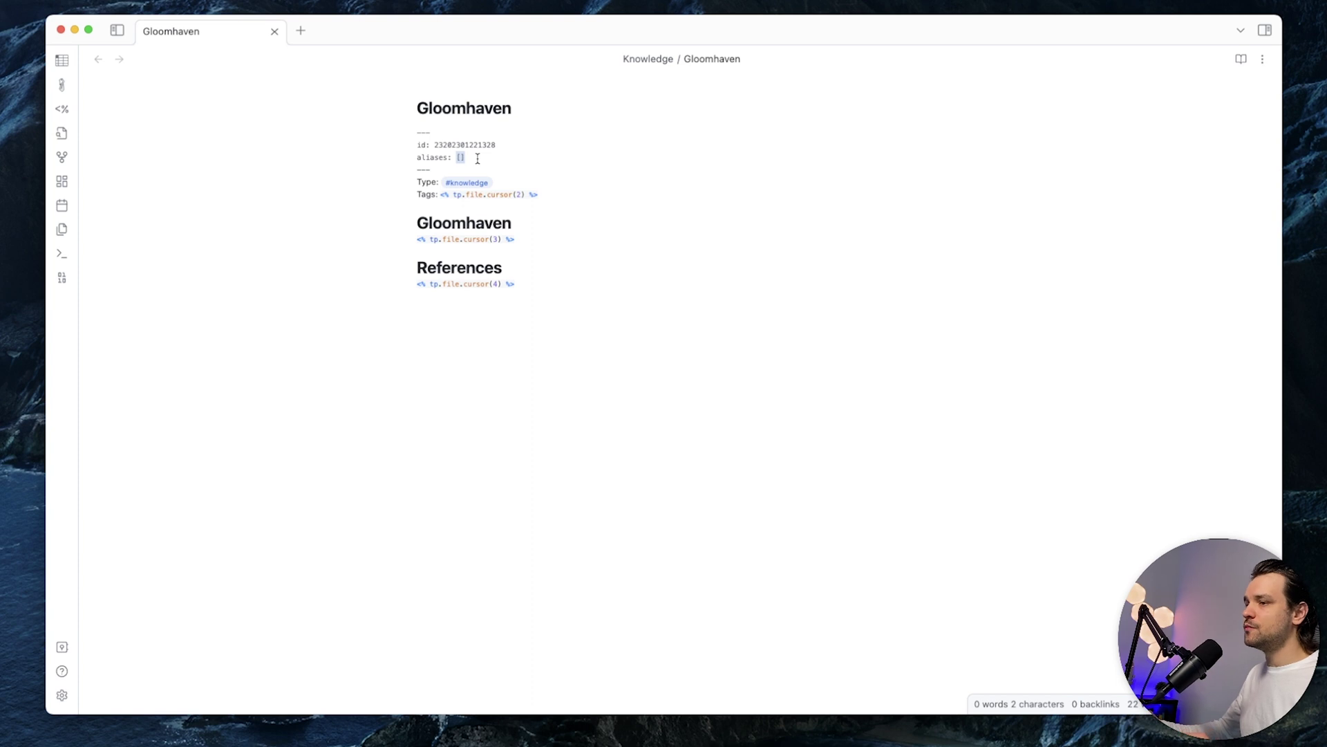
{"action": "left_click", "coordinate": [459, 108]}
{"action": "double_click", "coordinate": [459, 108]}
{"action": "left_click", "coordinate": [460, 157]}
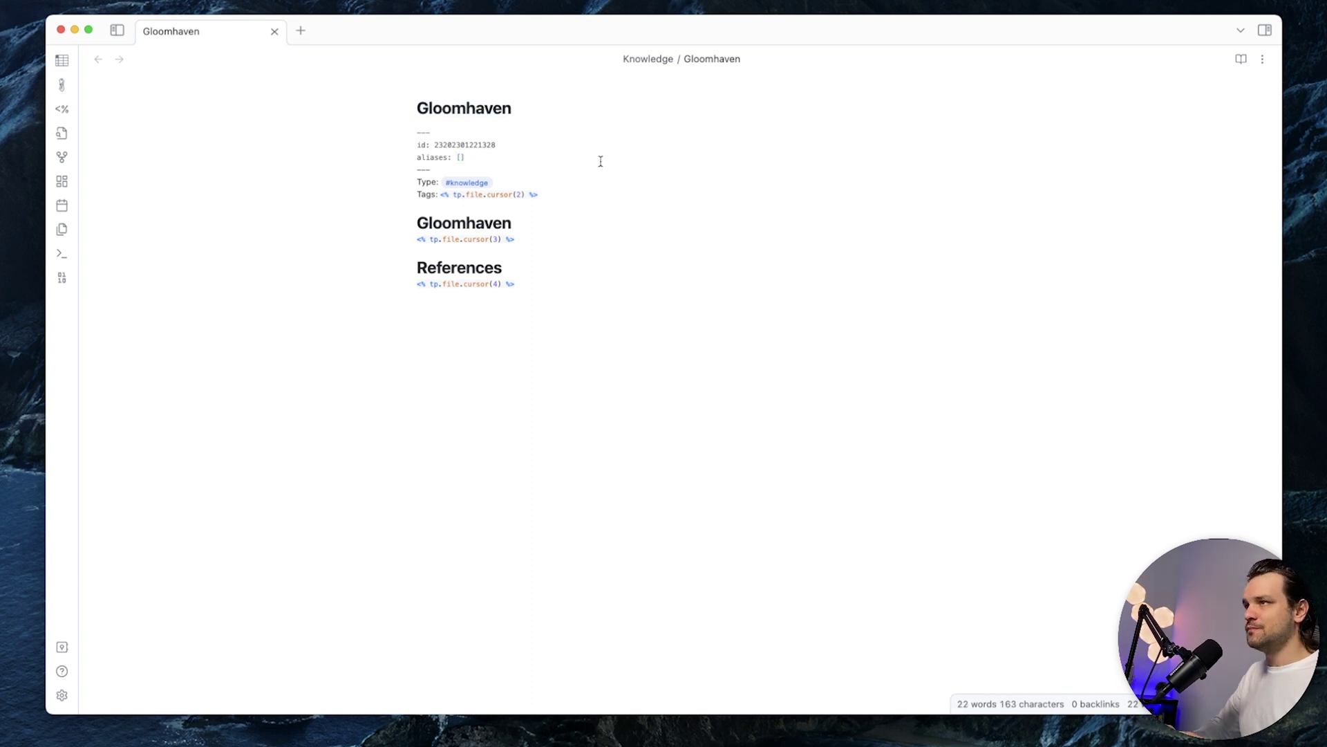
{"action": "type", "text": "Best Board Game"}
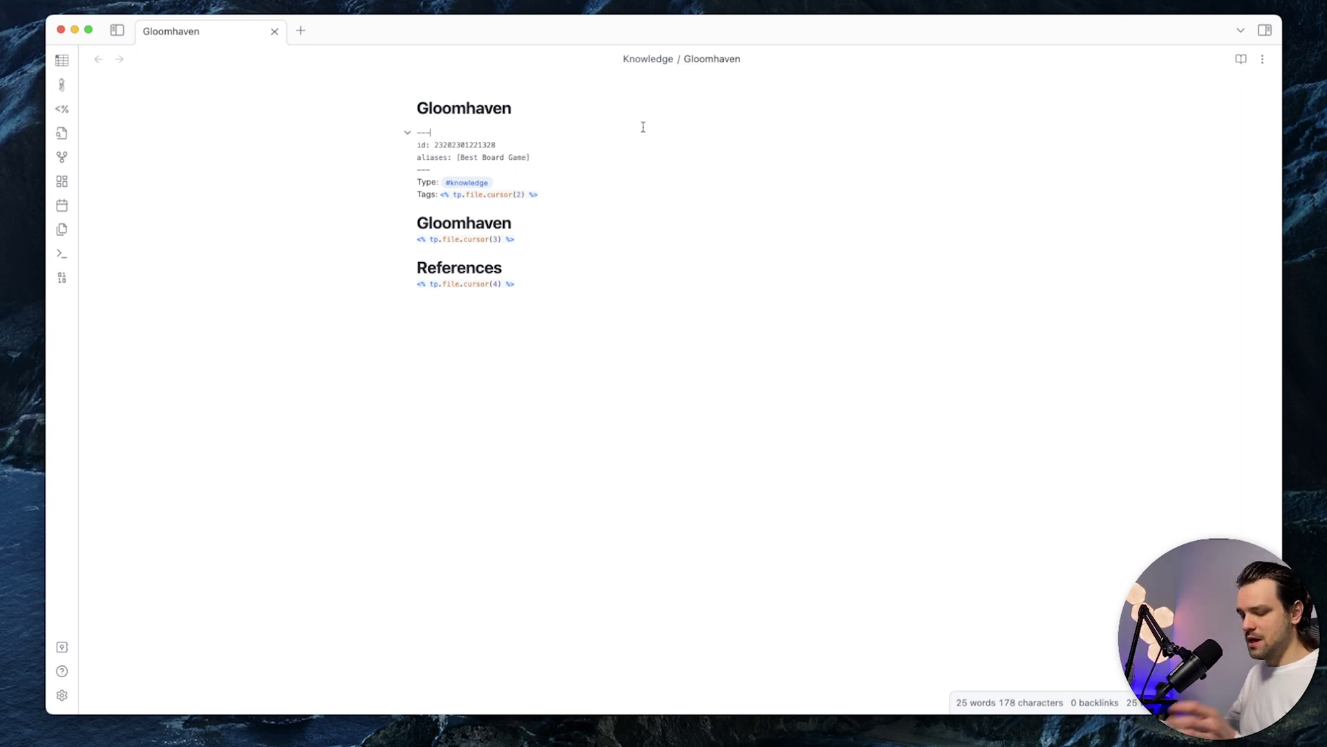
Set the Tags field to the [[Board Games]] link.
{"action": "key", "text": "alt+Tab"}
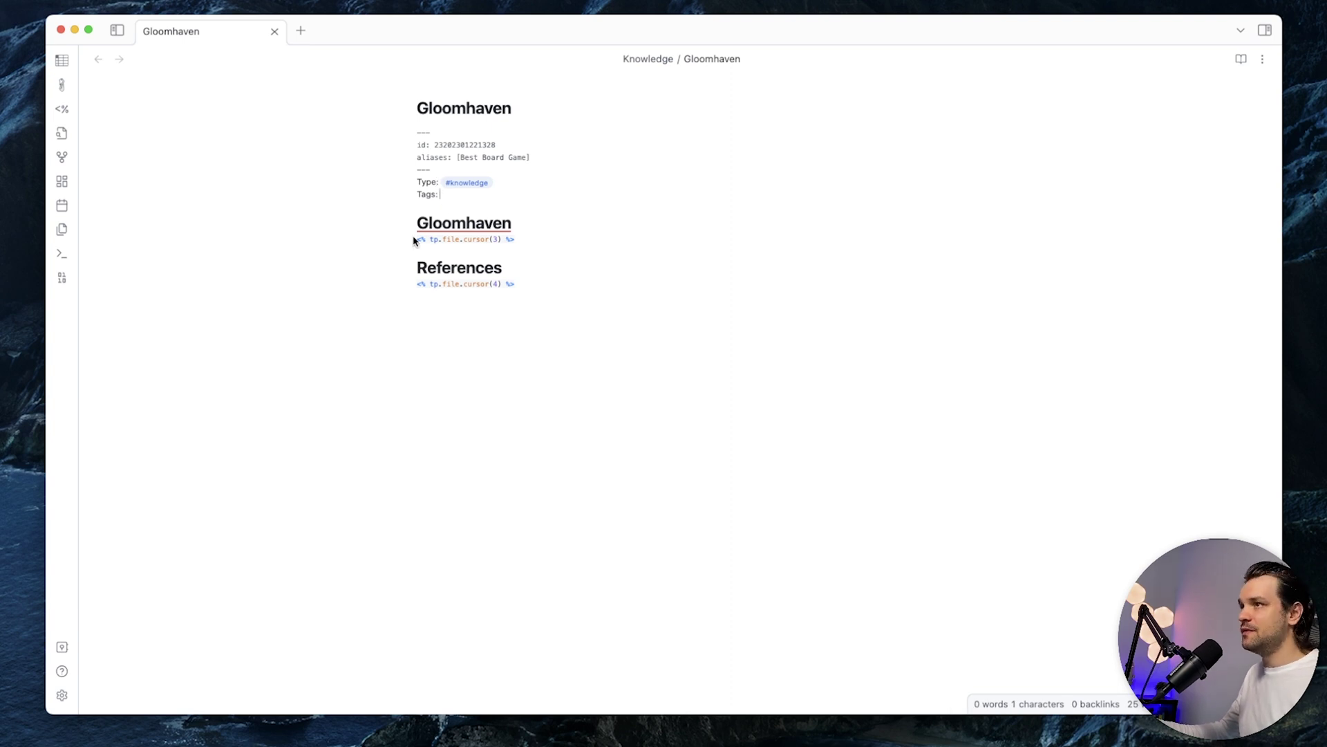
{"action": "left_click_drag", "start_coordinate": [537, 239], "coordinate": [417, 247]}
{"action": "left_click", "coordinate": [507, 239]}
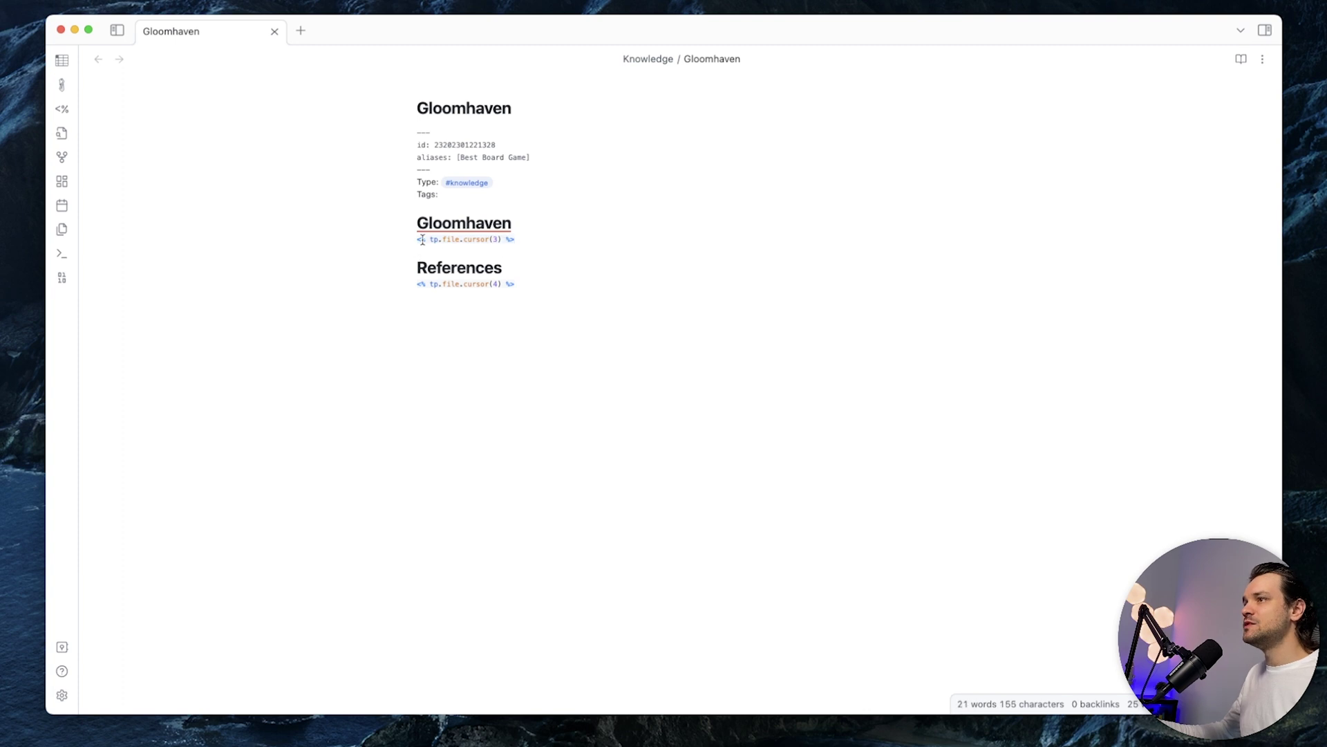
{"action": "left_click_drag", "start_coordinate": [482, 240], "coordinate": [415, 242]}
{"action": "left_click", "coordinate": [489, 239]}
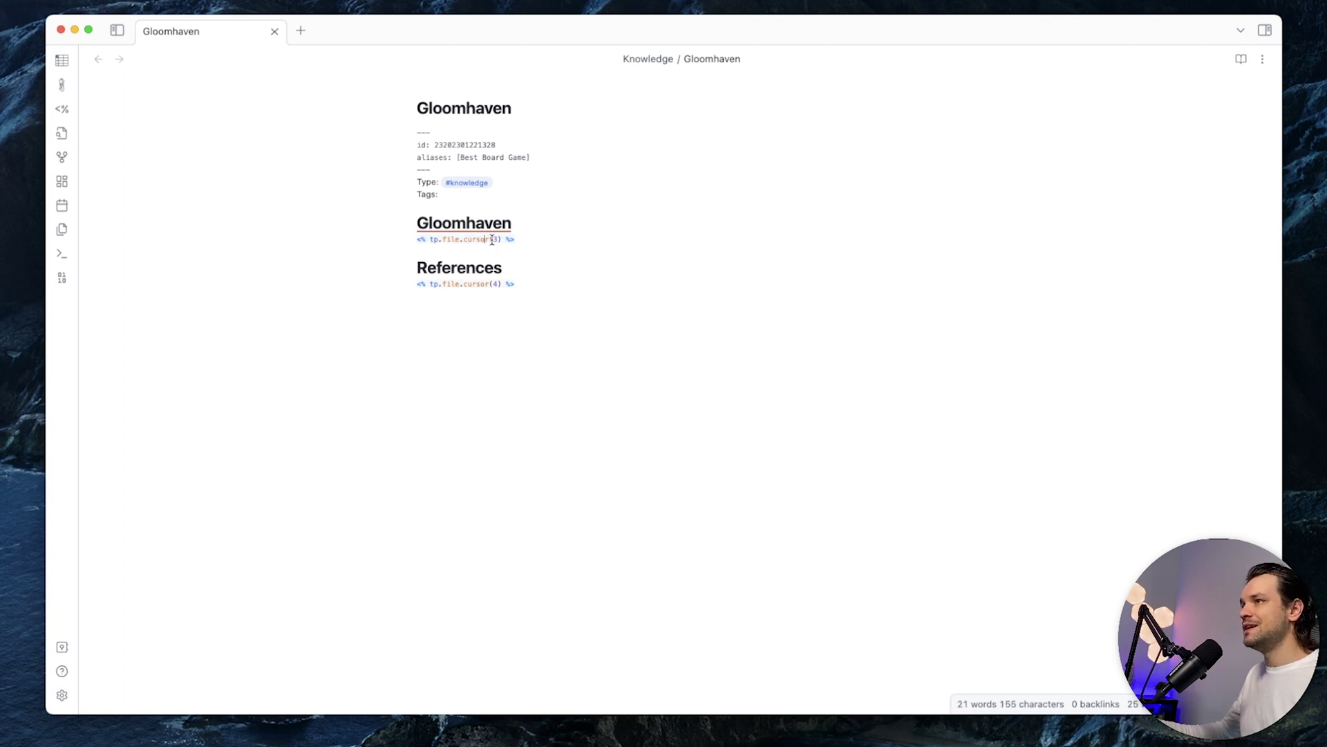
{"action": "double_click", "coordinate": [495, 239]}
{"action": "left_click", "coordinate": [493, 283]}
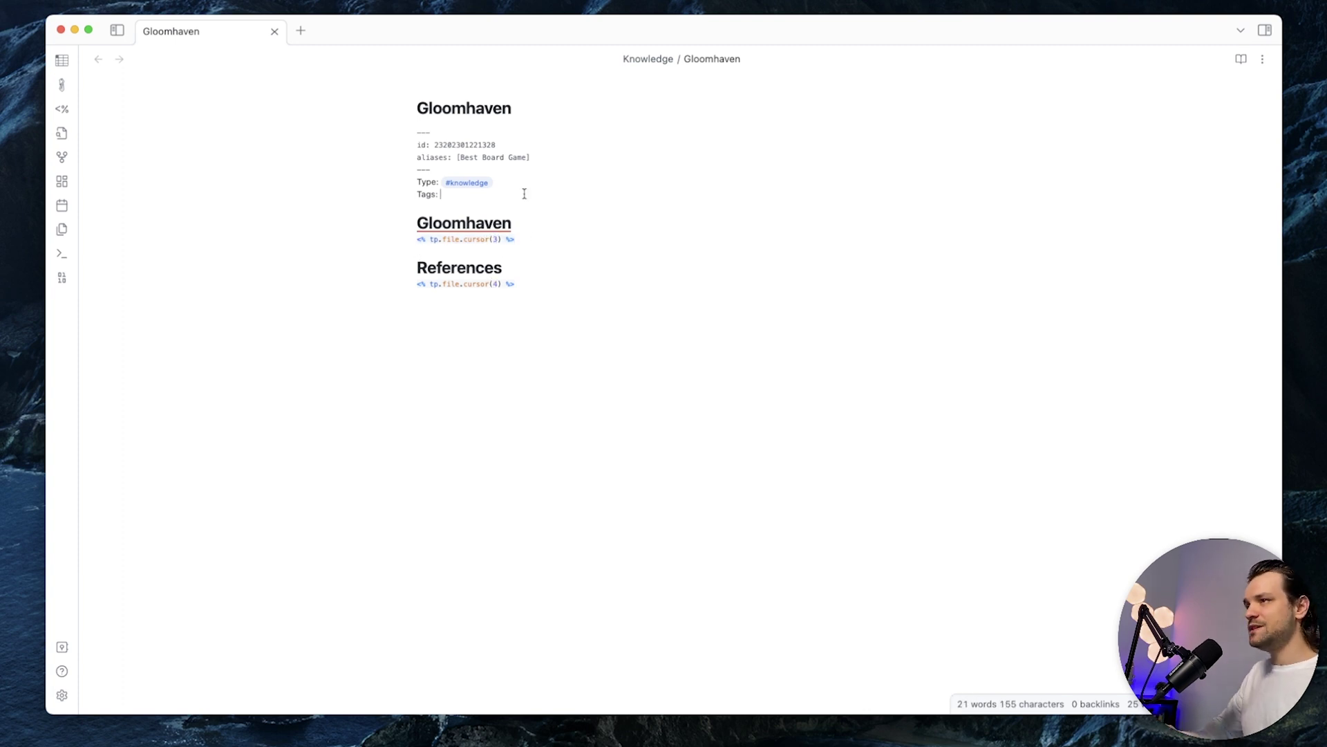
{"action": "type", "text": "[[Board G"}
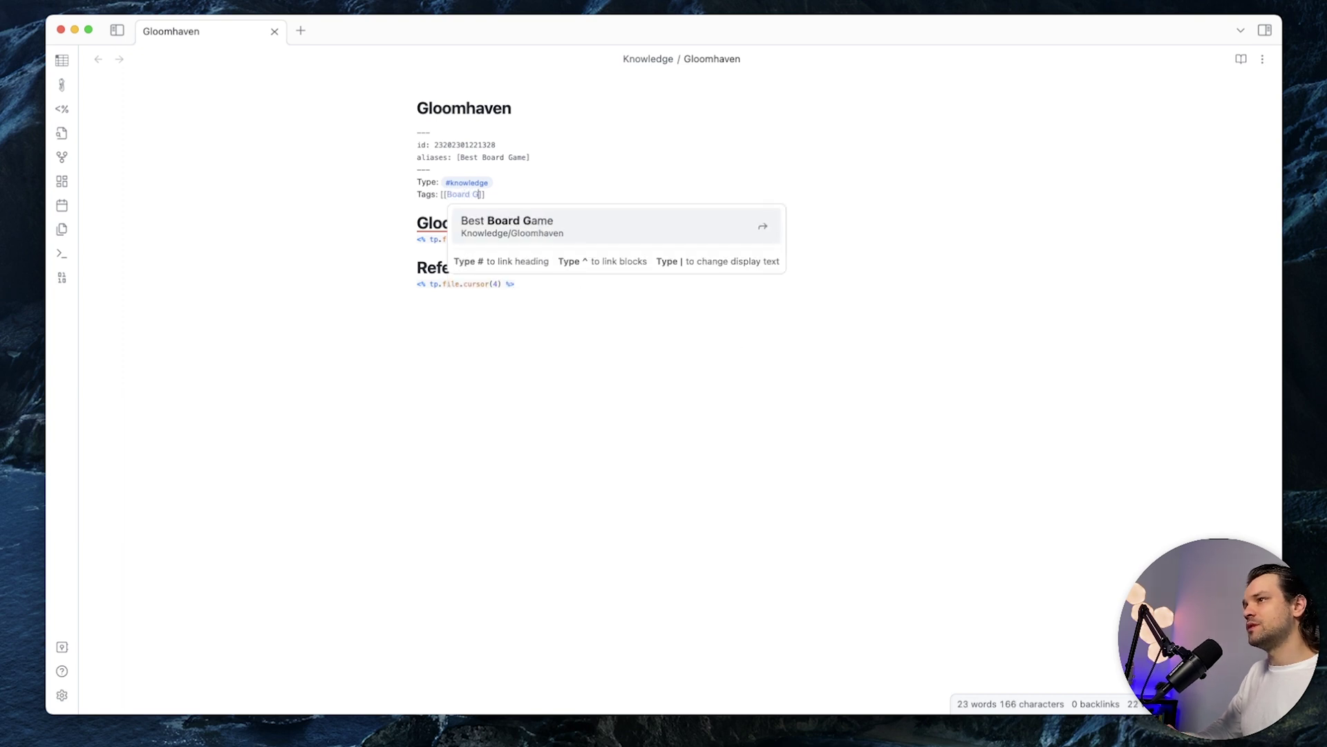
{"action": "type", "text": "ames]]"}
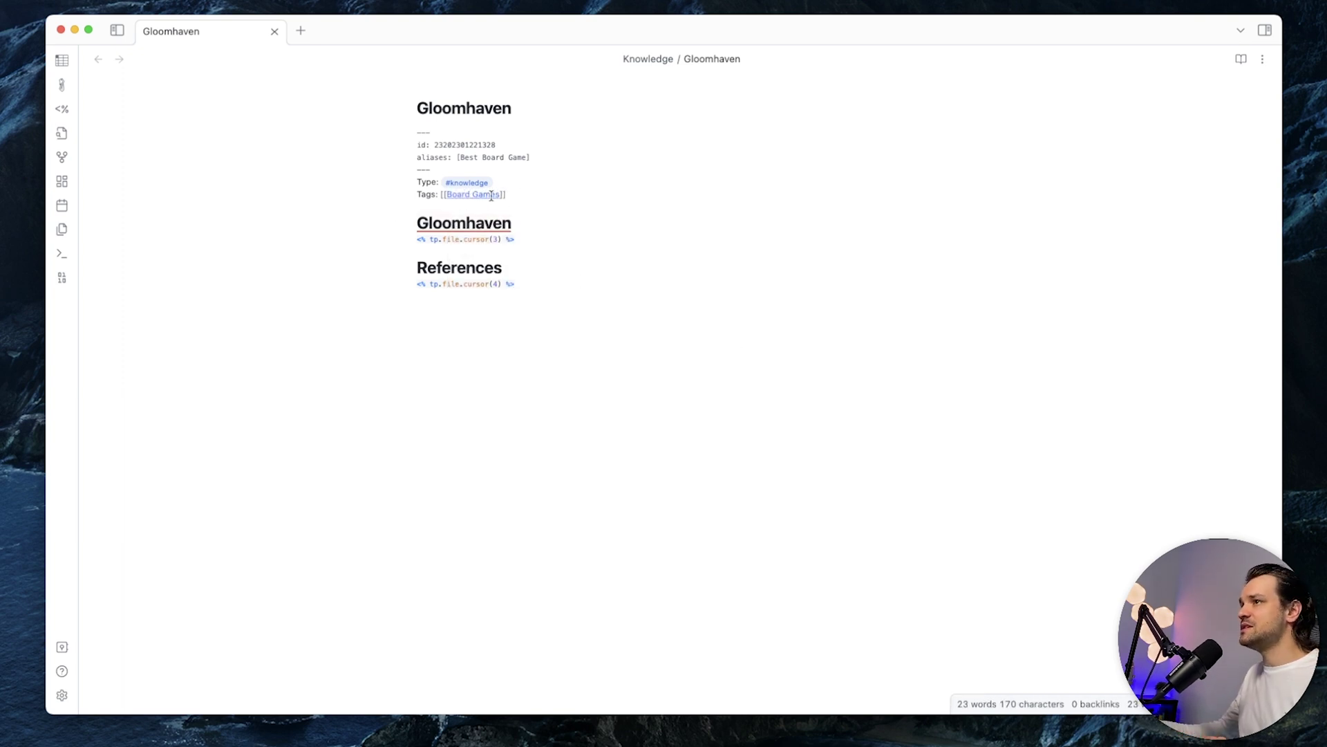
{"action": "left_click", "coordinate": [505, 206]}
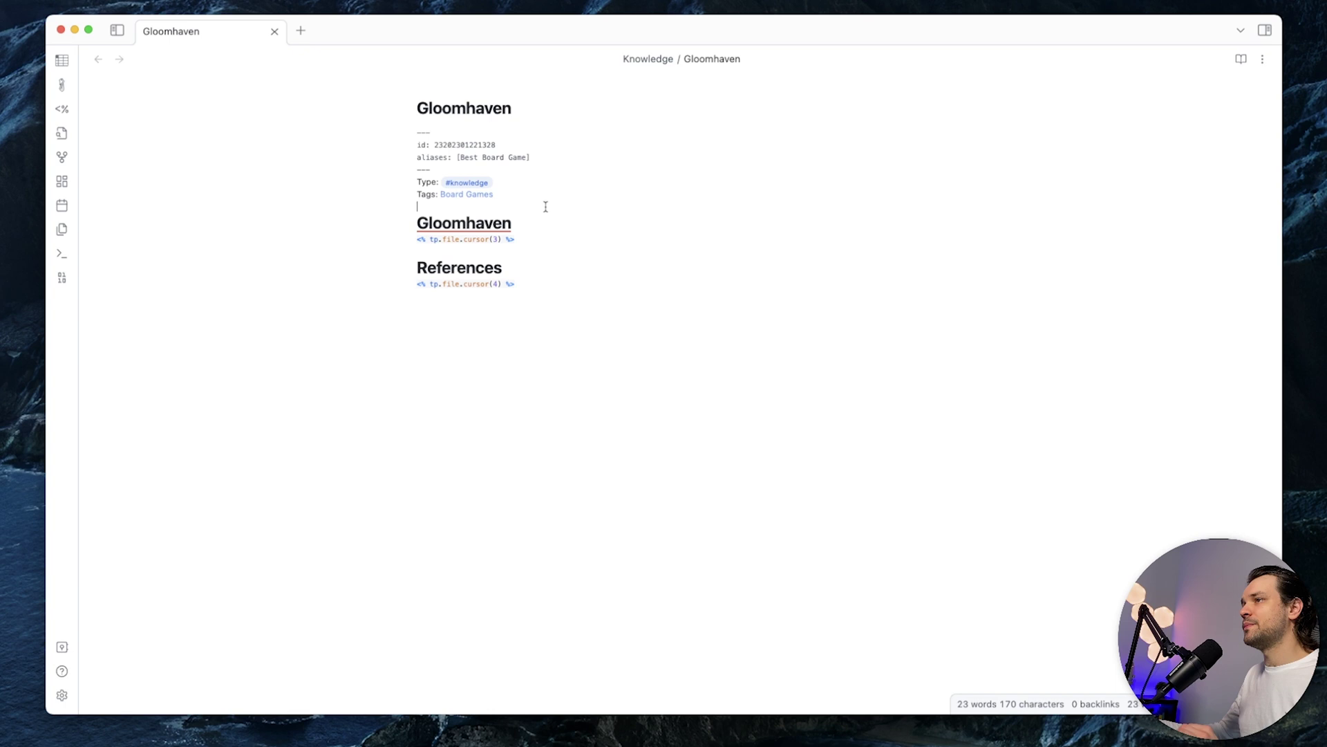
{"action": "key", "text": "alt+Tab"}
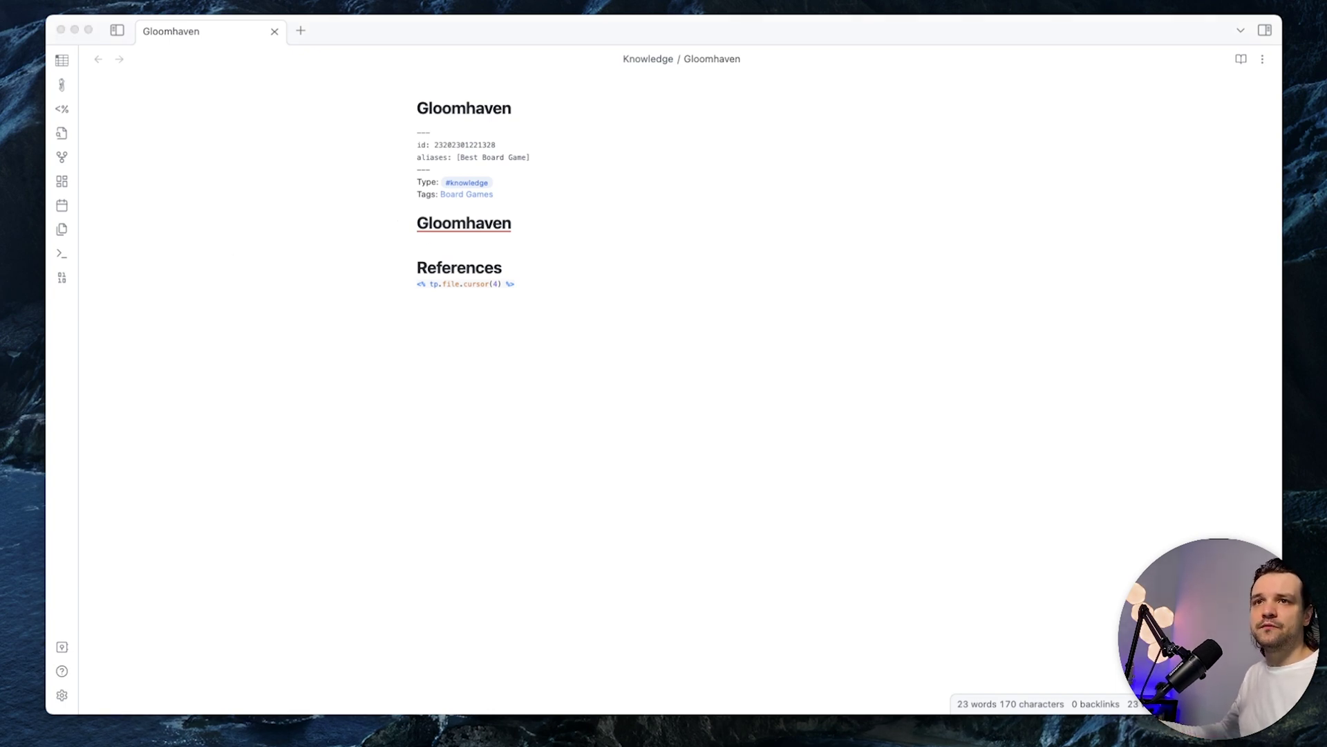
Write 'Gloomhaven is a board game that was inspired DnD.' under the Gloomhaven heading.
{"action": "left_click", "coordinate": [482, 239]}
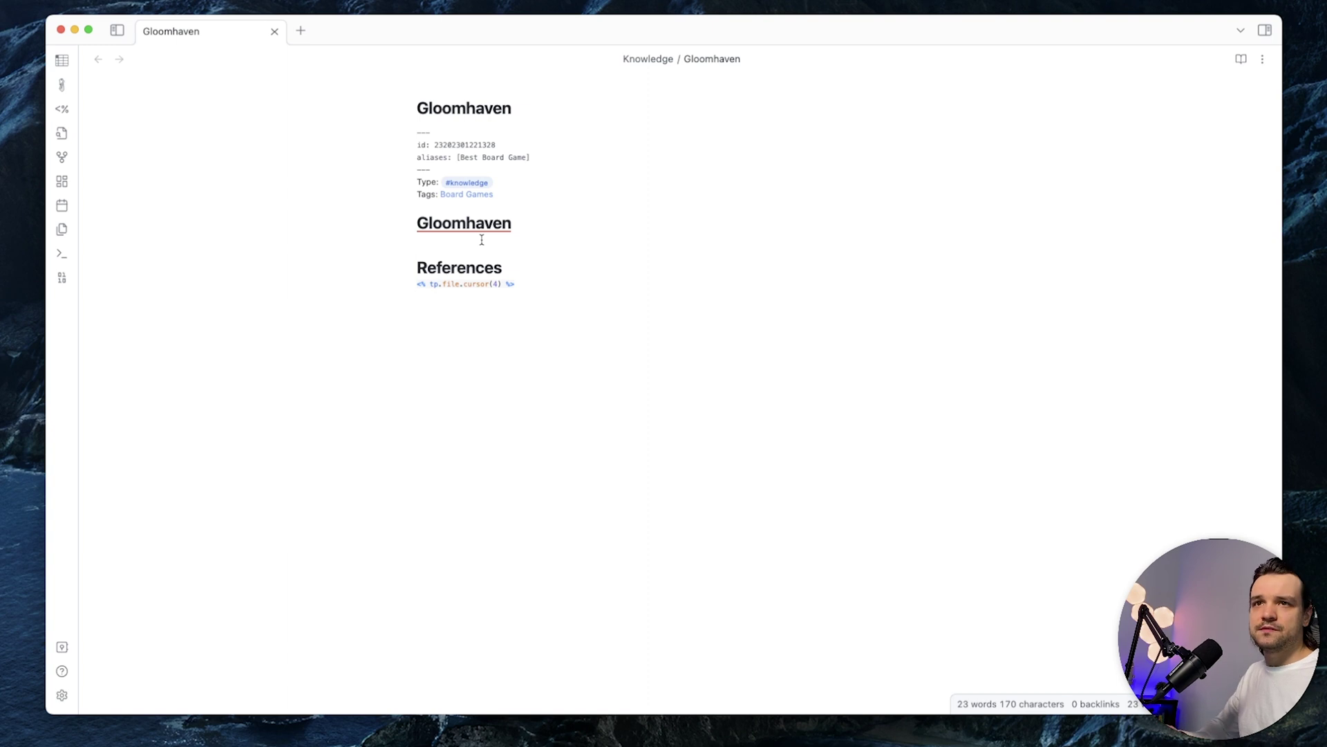
{"action": "type", "text": "Gloomhaven is"}
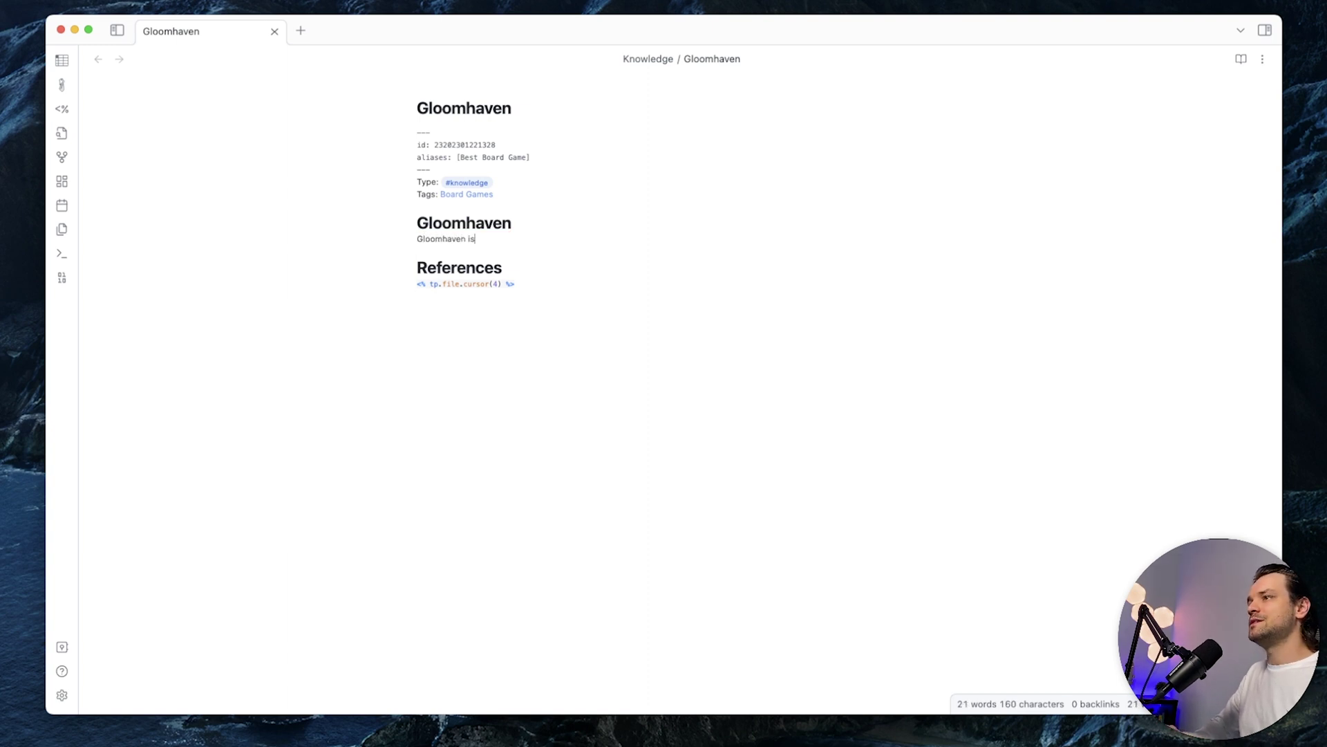
{"action": "type", "text": " a board game that wa"}
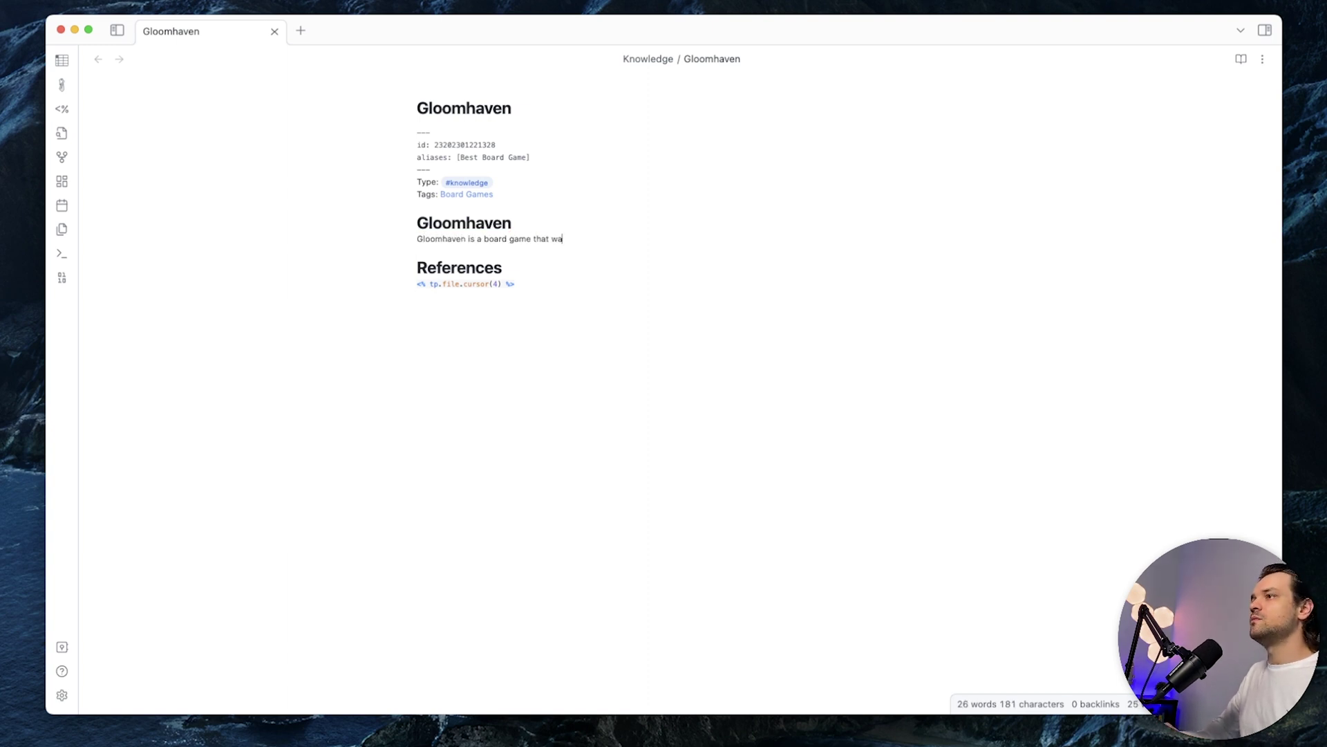
{"action": "type", "text": "s inspire"}
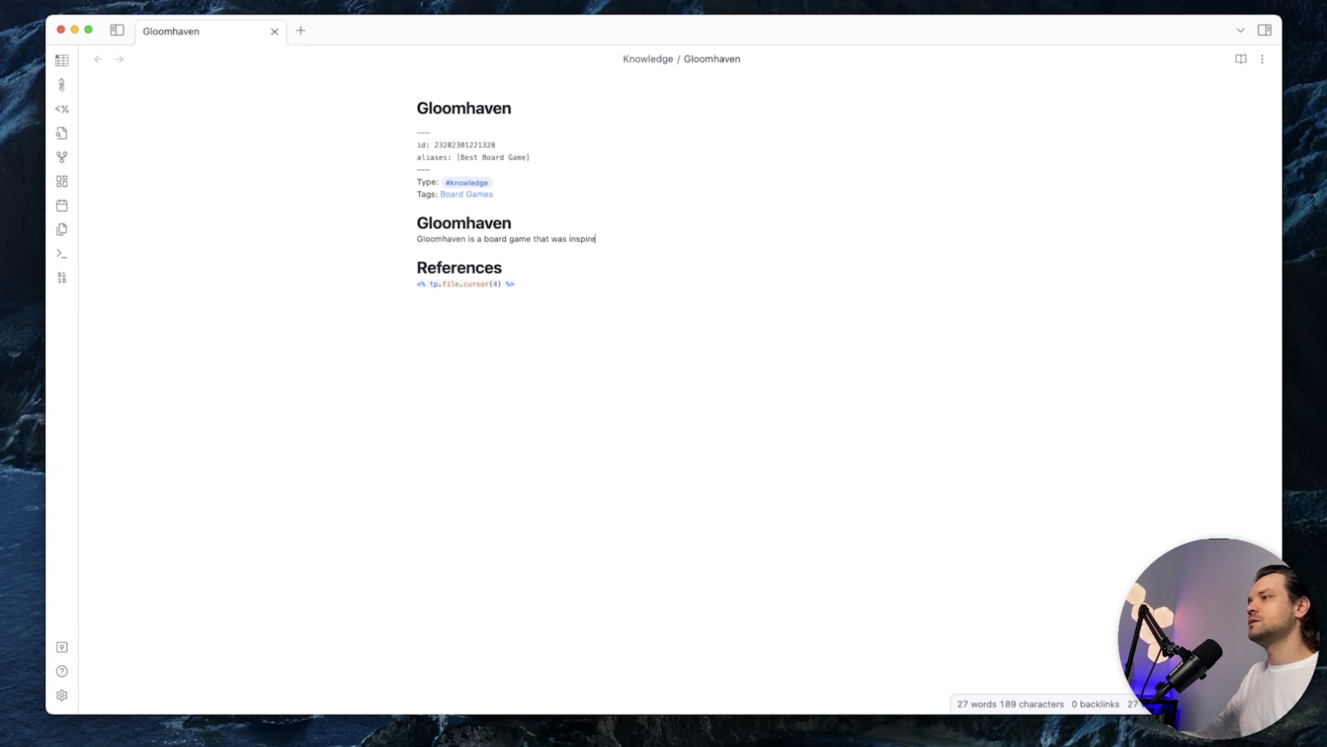
{"action": "type", "text": "d DnD."}
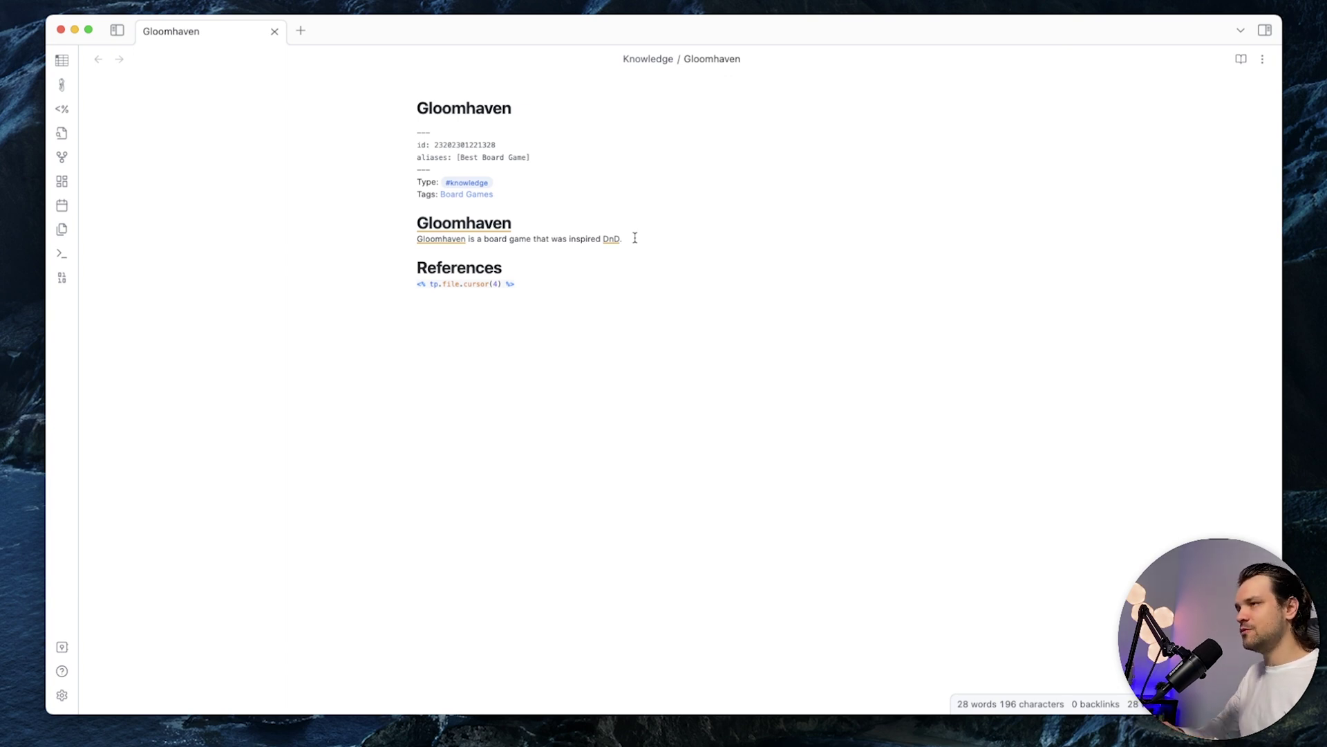
Paste the gloomhaven.fandom.com wiki link under References.
{"action": "key", "text": "alt+Tab"}
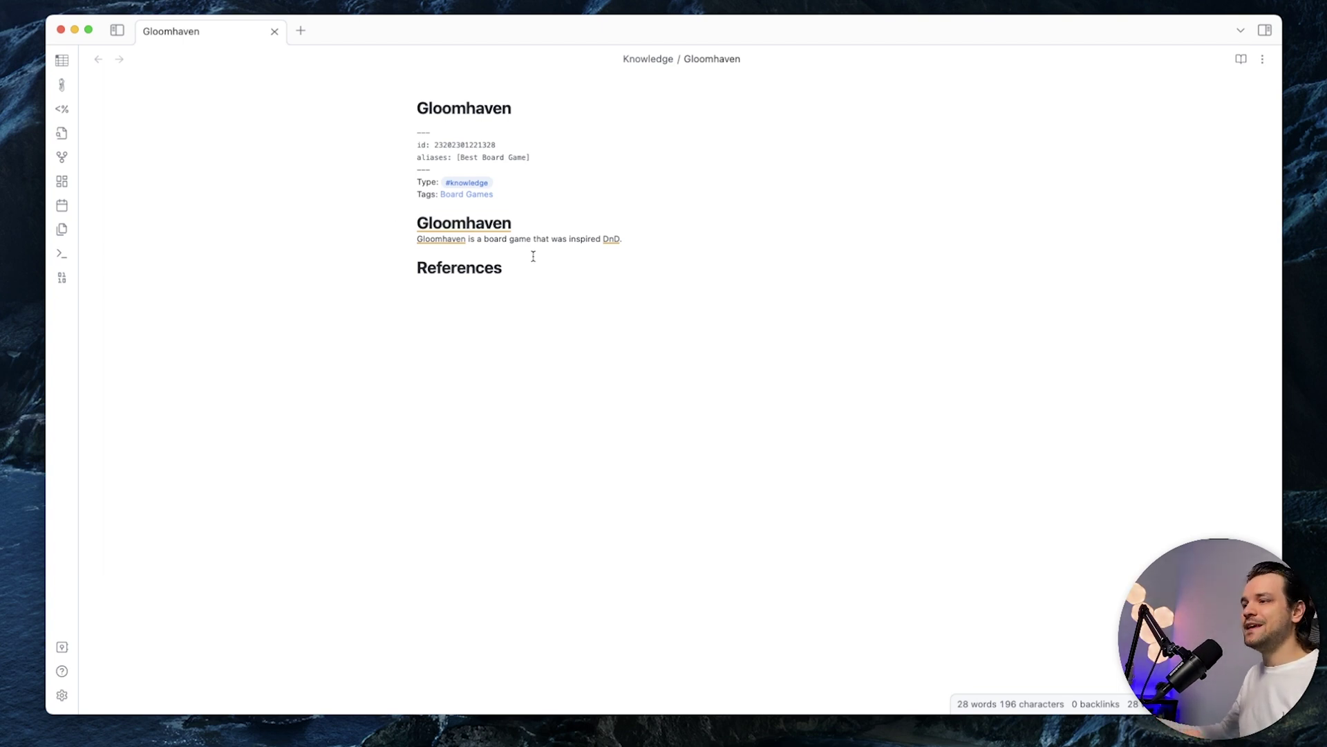
{"action": "key", "text": "super+Tab"}
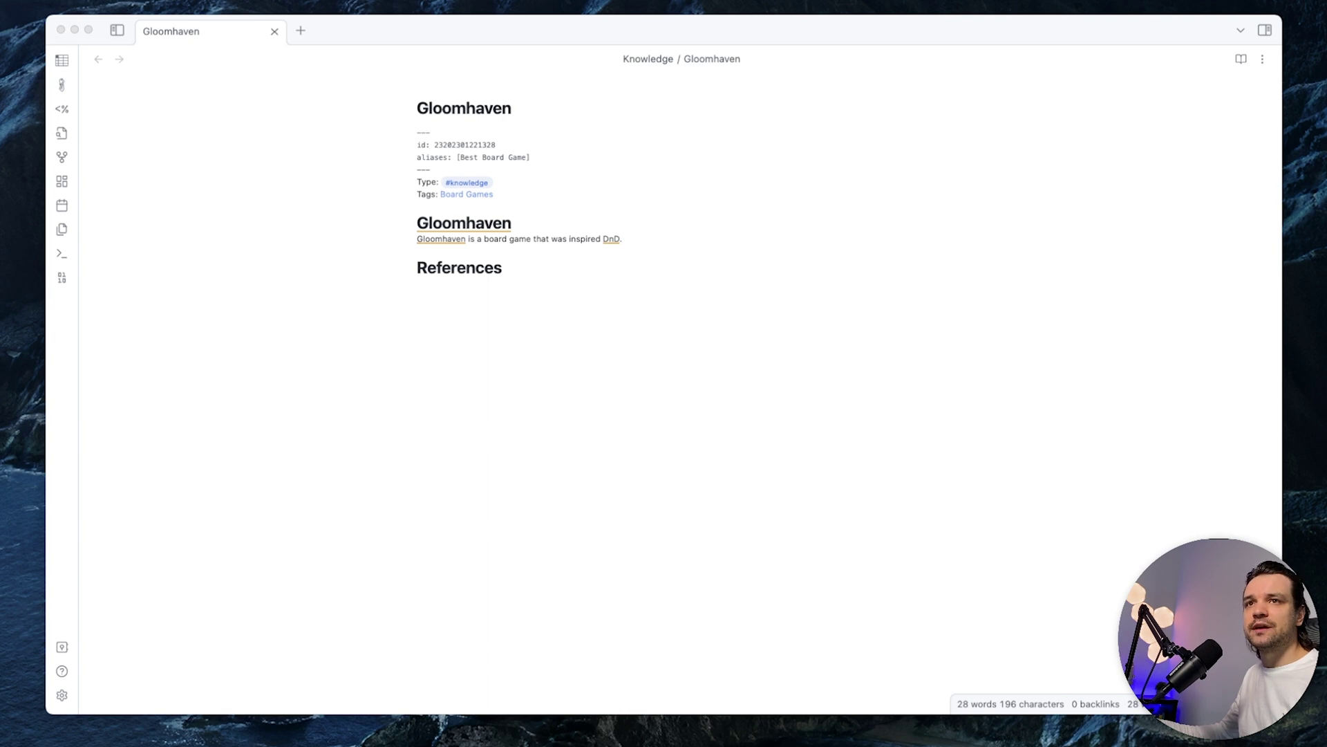
{"action": "left_click", "coordinate": [436, 293]}
{"action": "type", "text": "https://gloomhaven.fandom.com/wiki/Gloomhaven_Wiki"}
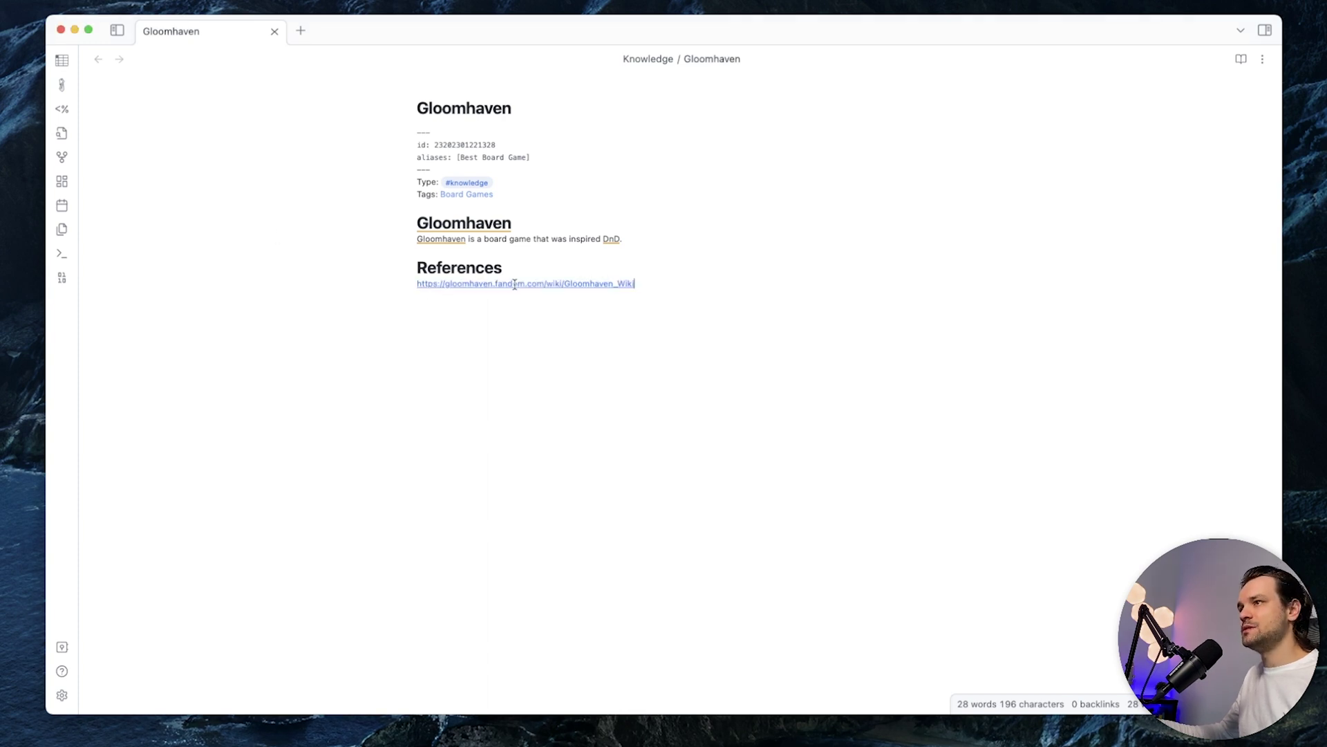
{"action": "key", "text": "Up"}
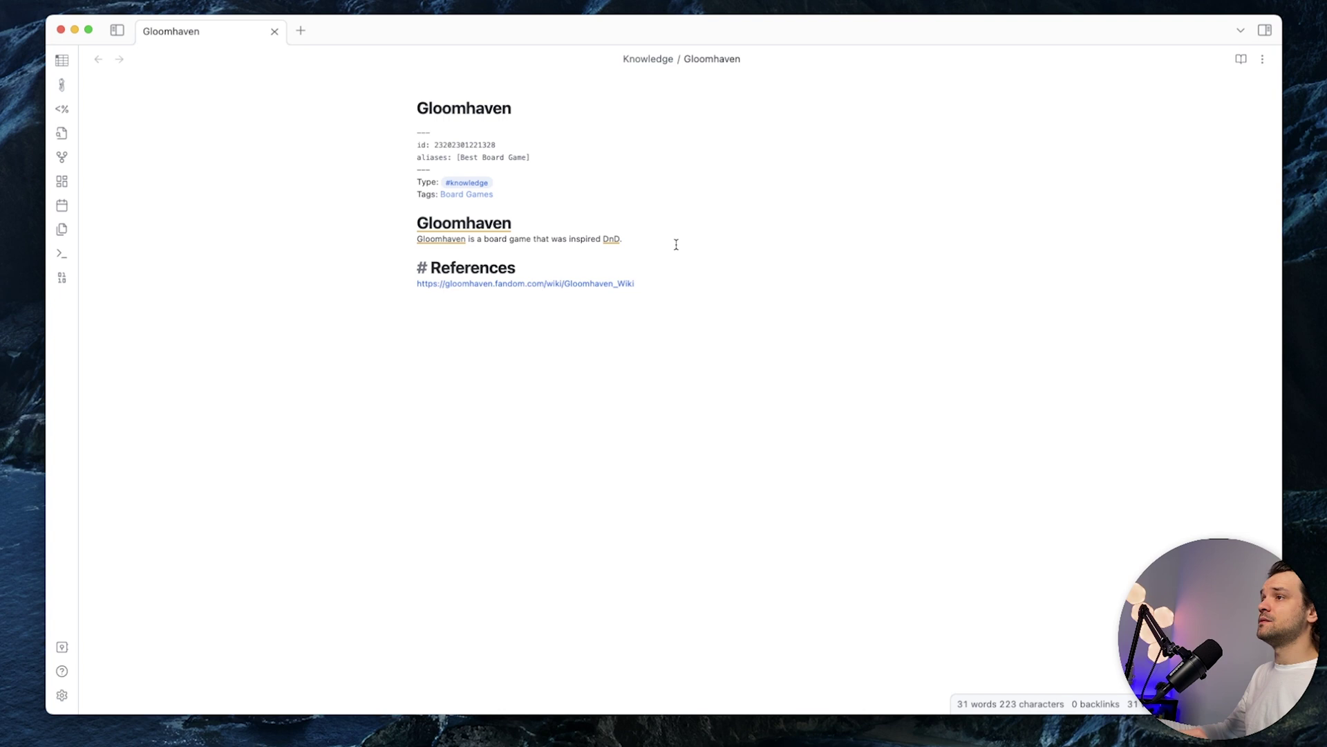
{"action": "left_click", "coordinate": [666, 232]}
{"action": "left_click", "coordinate": [646, 242]}
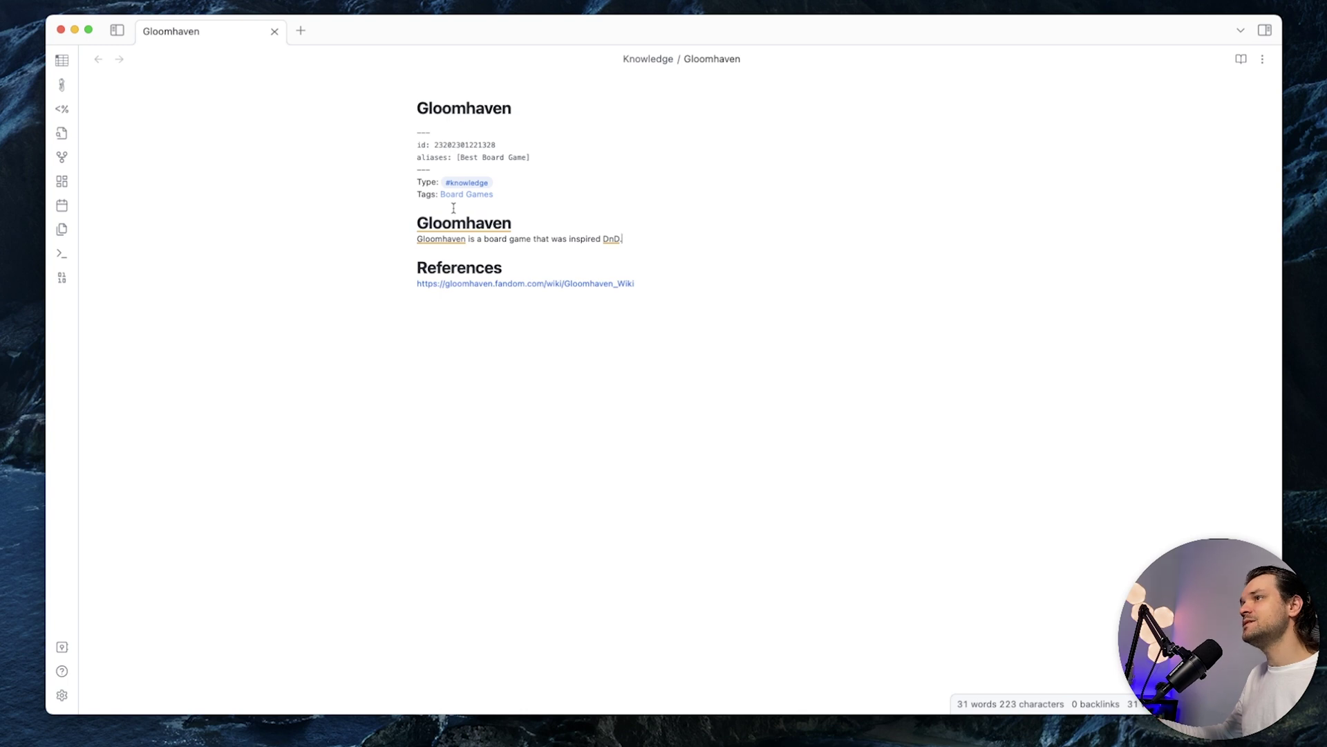
Create a 'Brass Bermingham' note and insert the Knowledge Zetle template with empty aliases.
{"action": "key", "text": "super+o"}
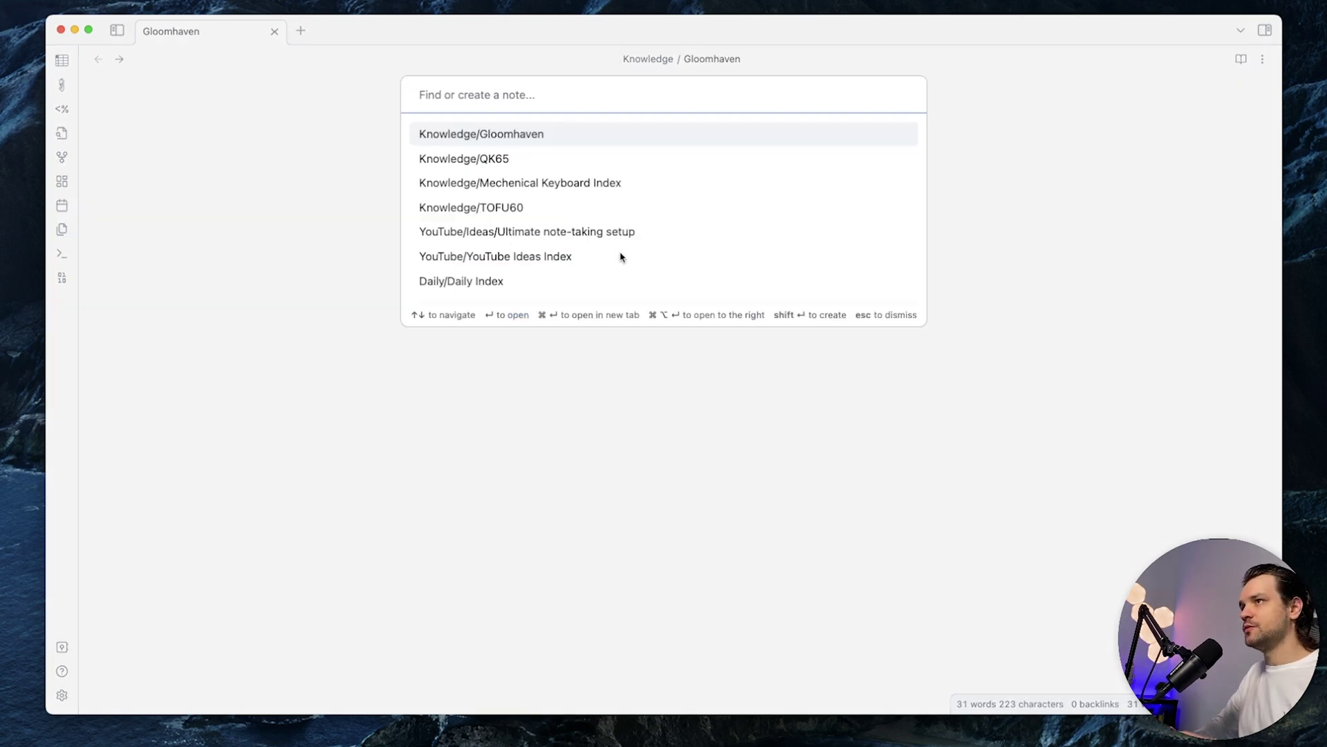
{"action": "type", "text": "Brass"}
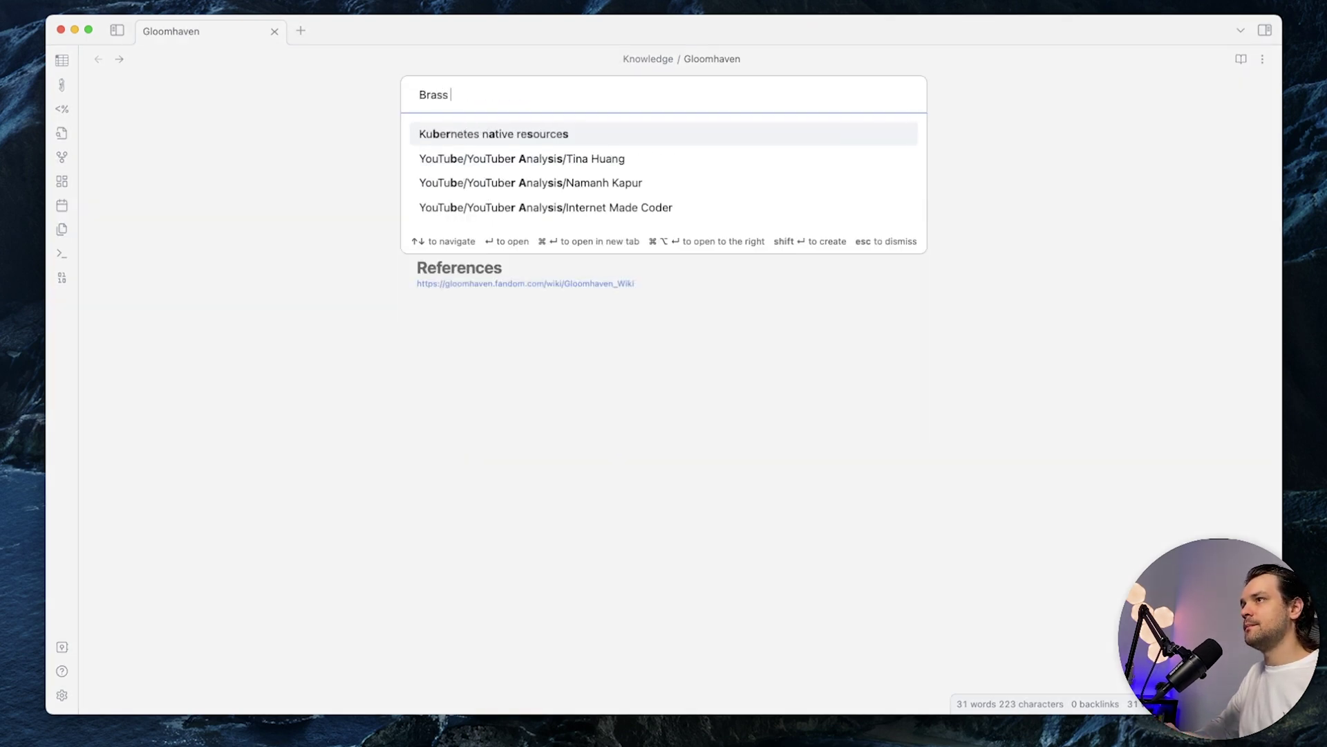
{"action": "type", "text": " Bermingha"}
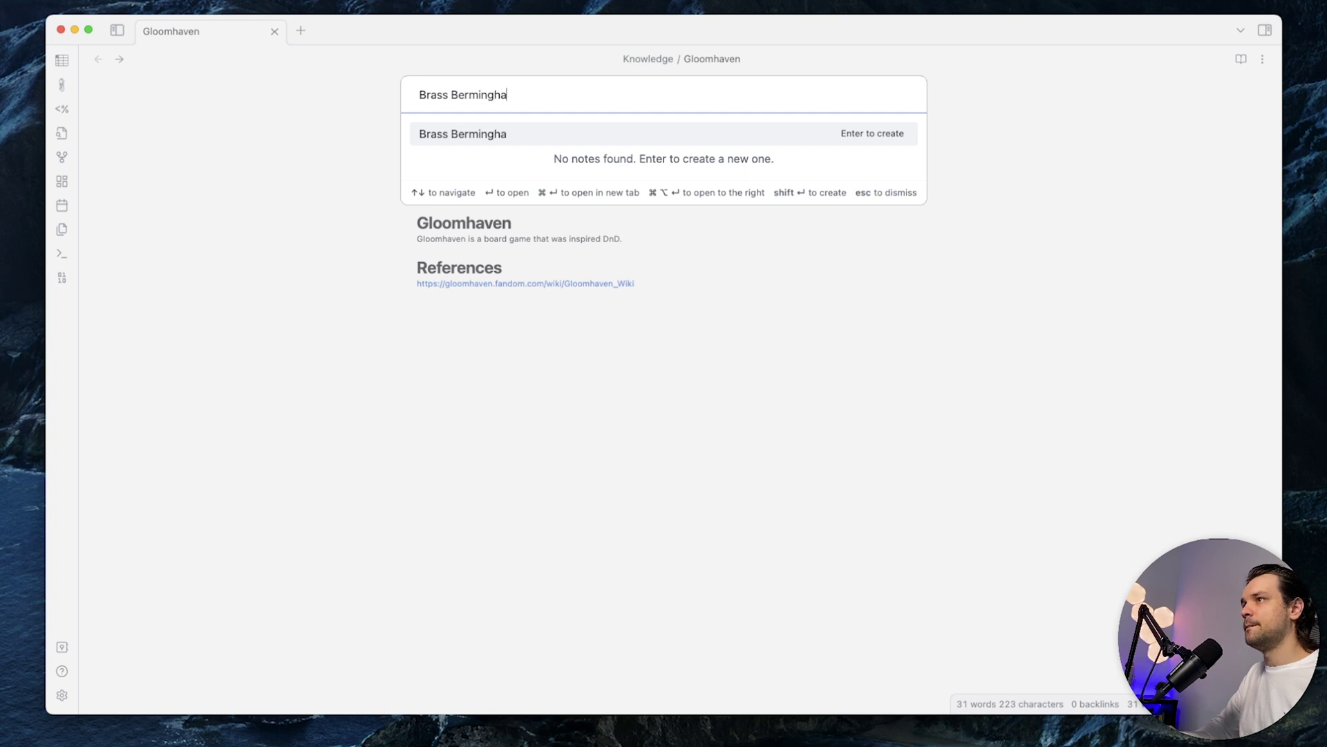
{"action": "type", "text": "m"}
{"action": "key", "text": "Return"}
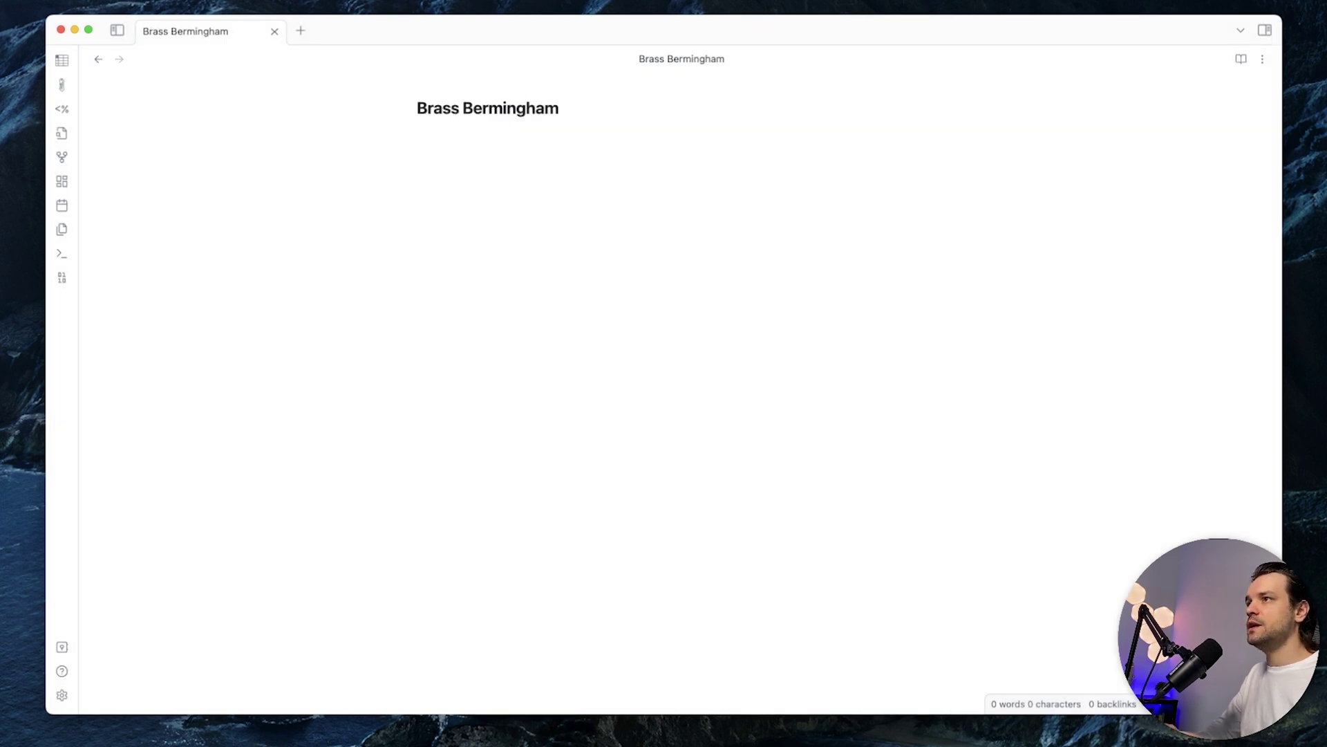
{"action": "key", "text": "alt+e"}
{"action": "key", "text": "Down"}
{"action": "key", "text": "Down"}
{"action": "key", "text": "Down"}
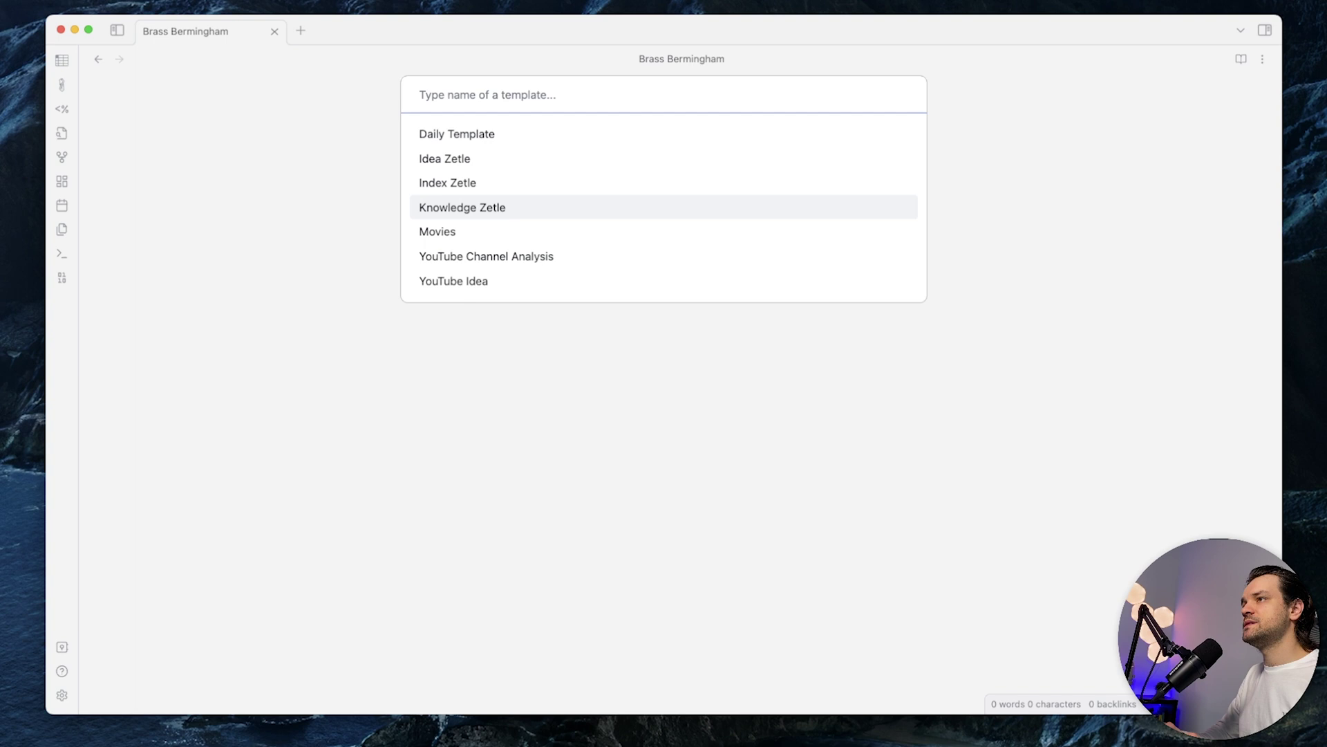
{"action": "key", "text": "Return"}
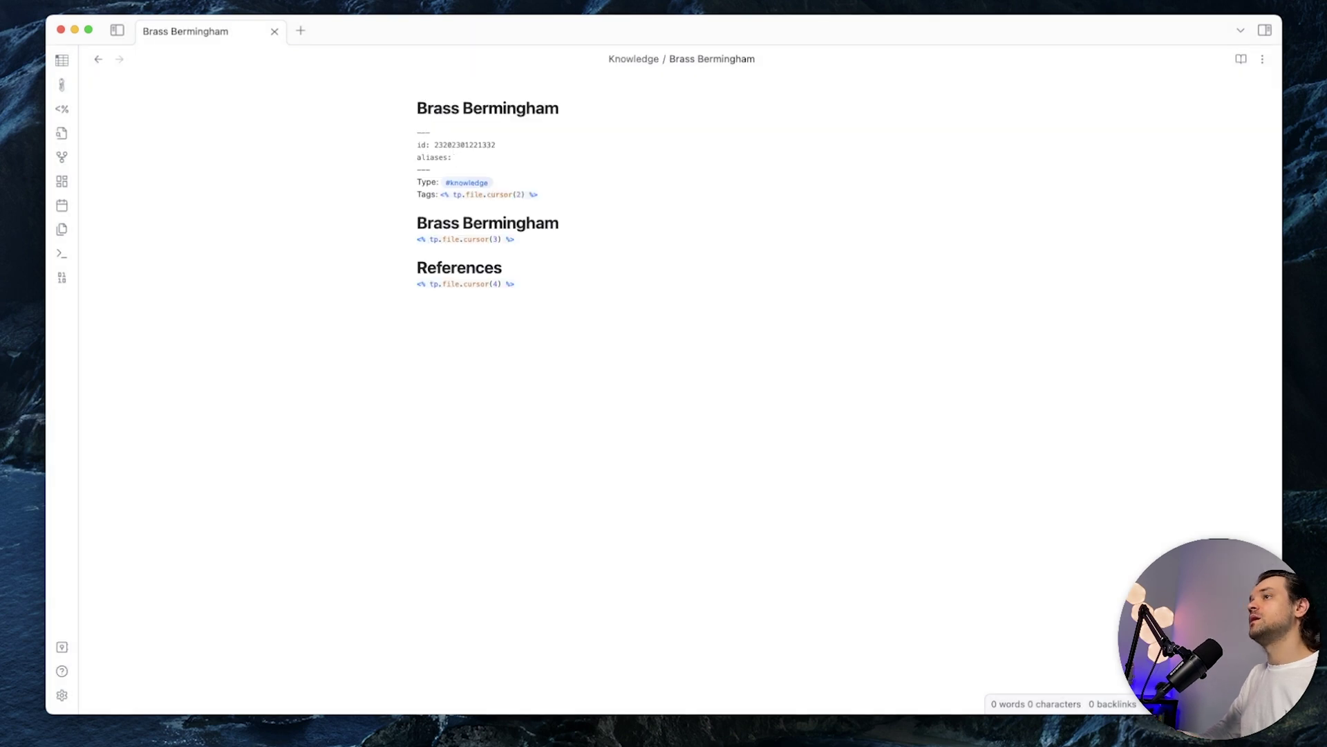
{"action": "type", "text": "["}
Tag the note [[Board Games]] and describe it as 'Brass is a board game blah blah blah'.
{"action": "key", "text": "alt+Tab"}
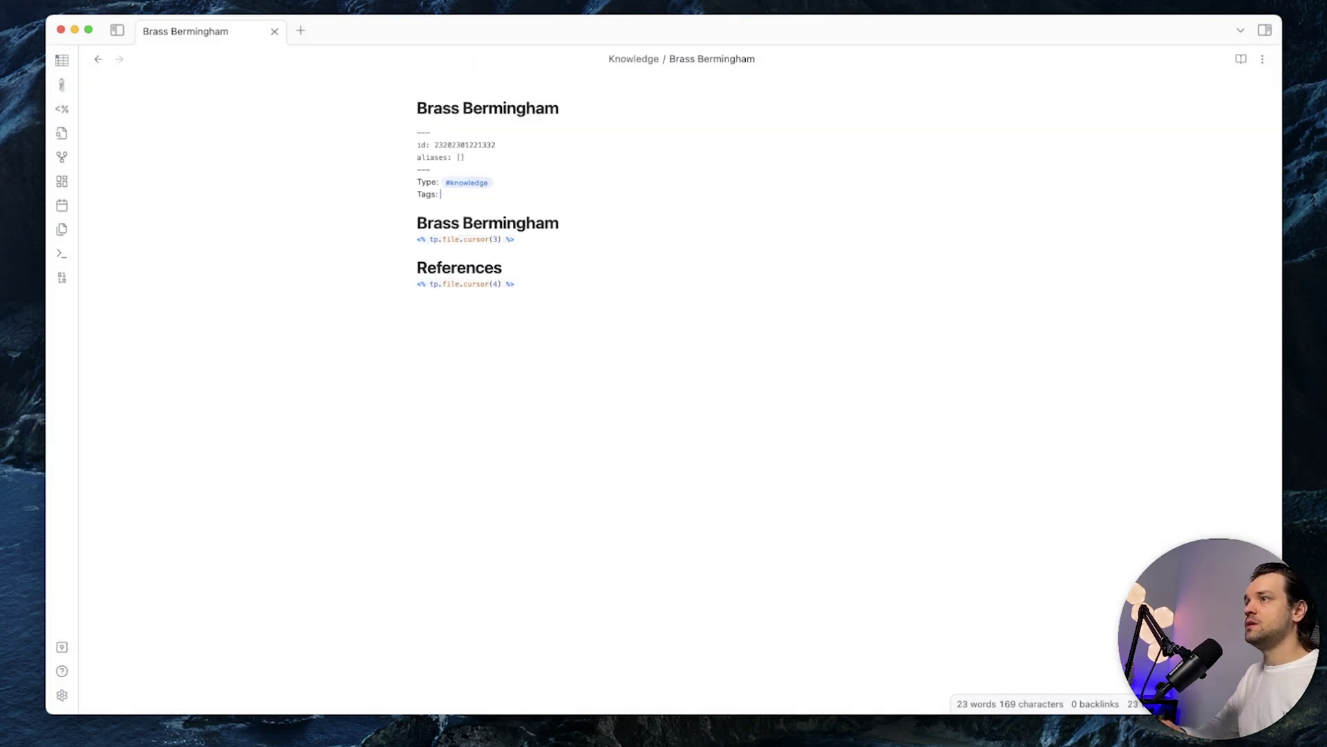
{"action": "type", "text": "[["}
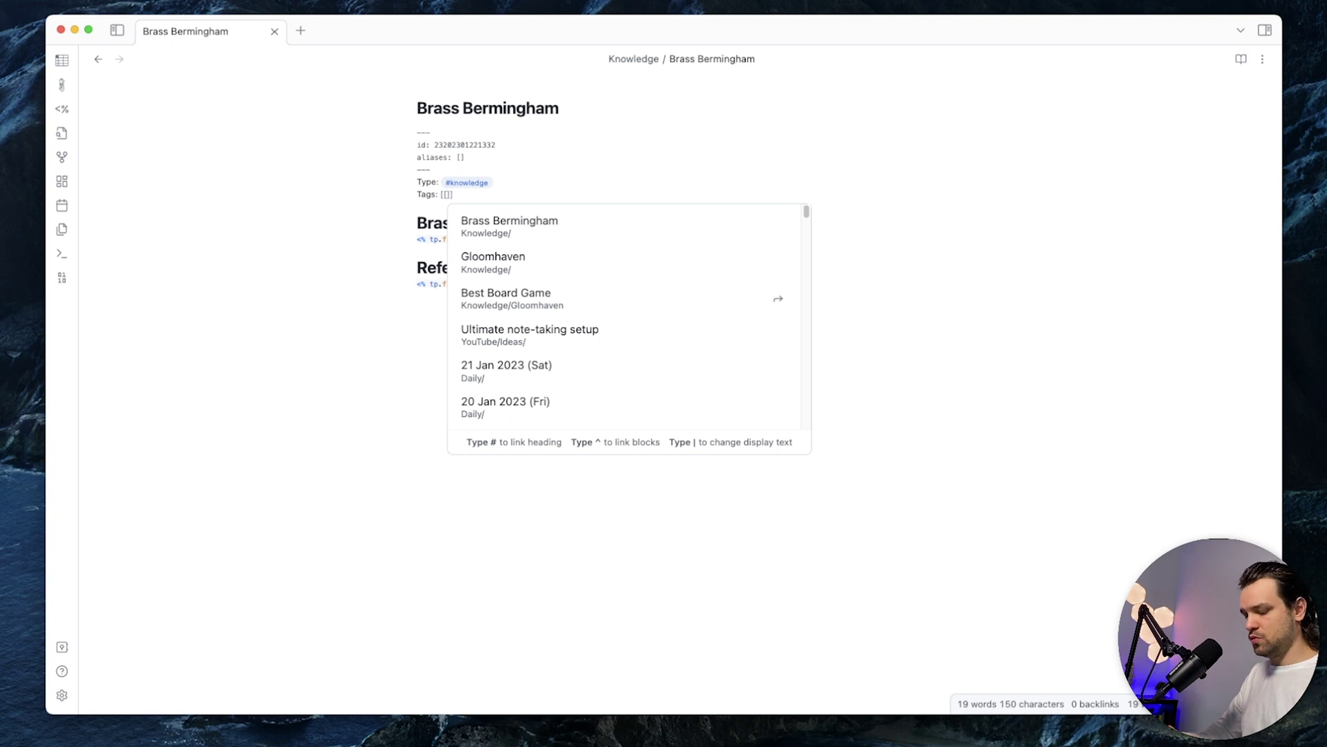
{"action": "type", "text": "board"}
{"action": "key", "text": "Return"}
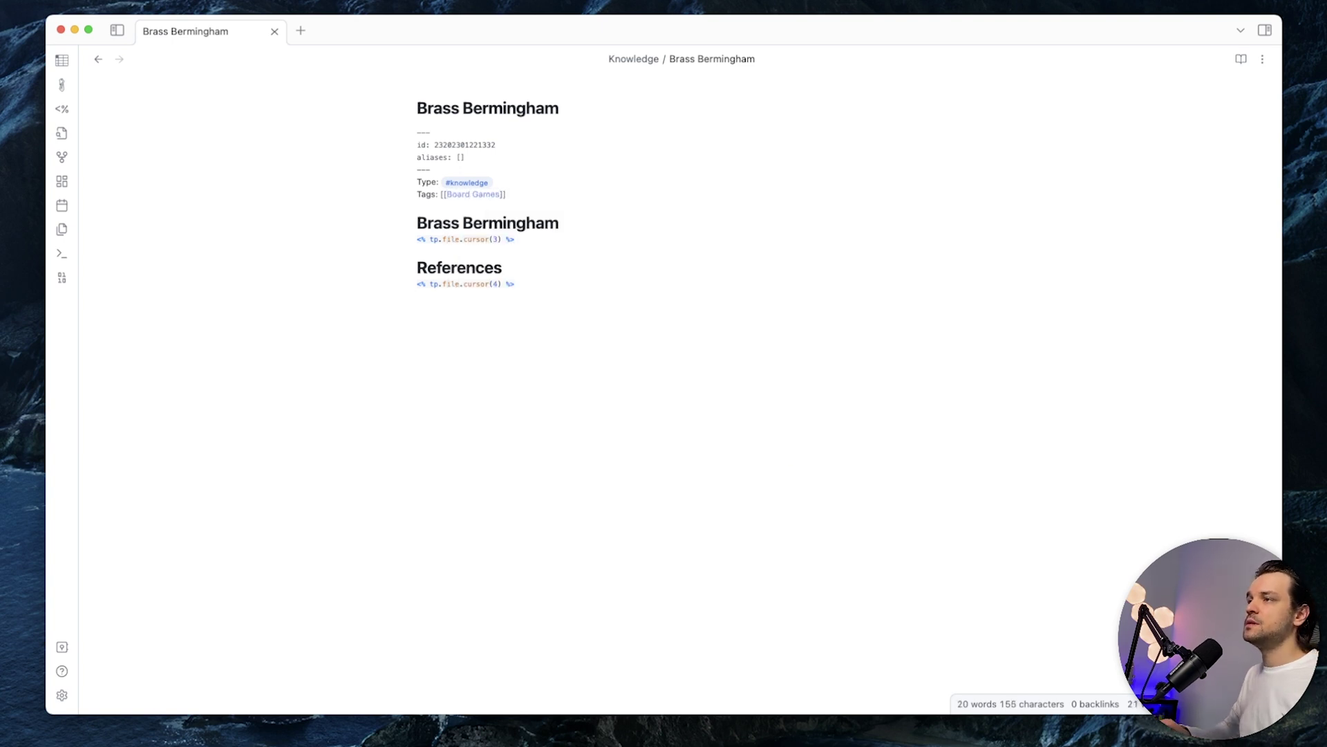
{"action": "key", "text": "alt+Tab"}
{"action": "type", "text": "Brass ga"}
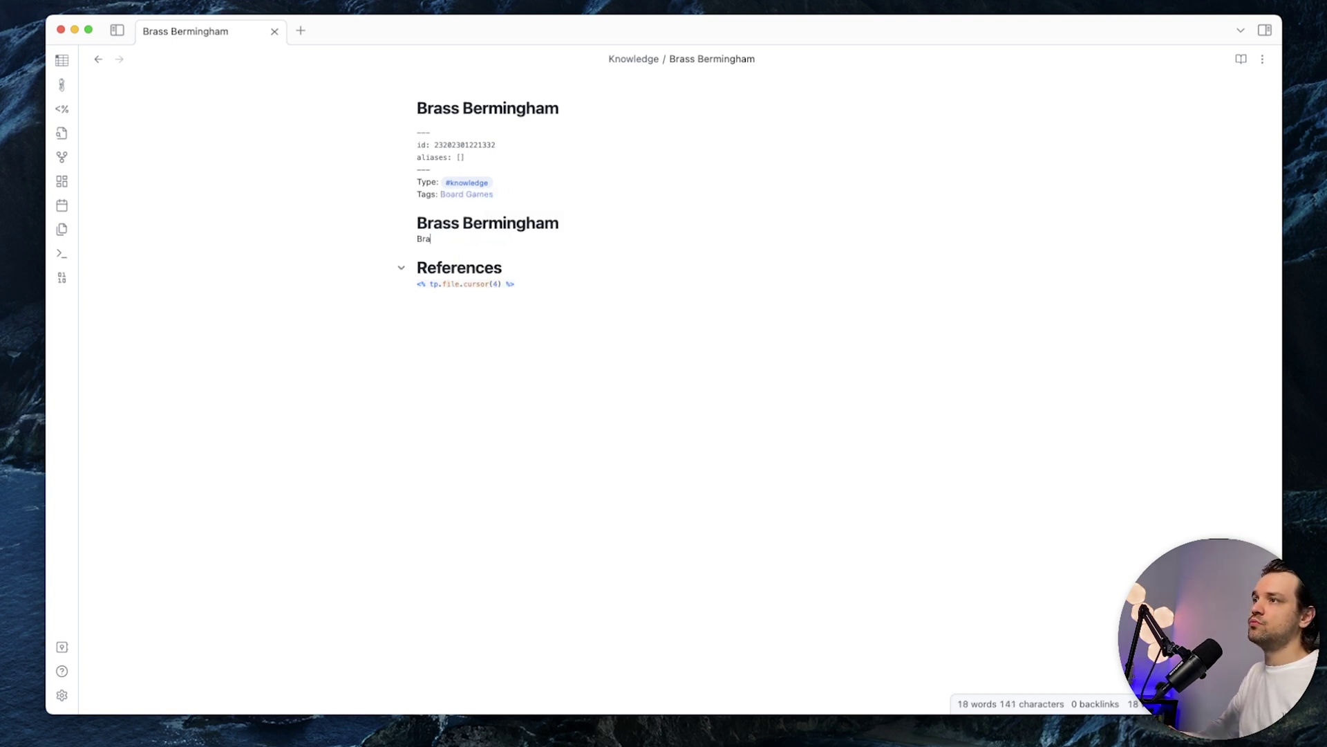
{"action": "key", "text": "BackSpace"}
{"action": "key", "text": "BackSpace"}
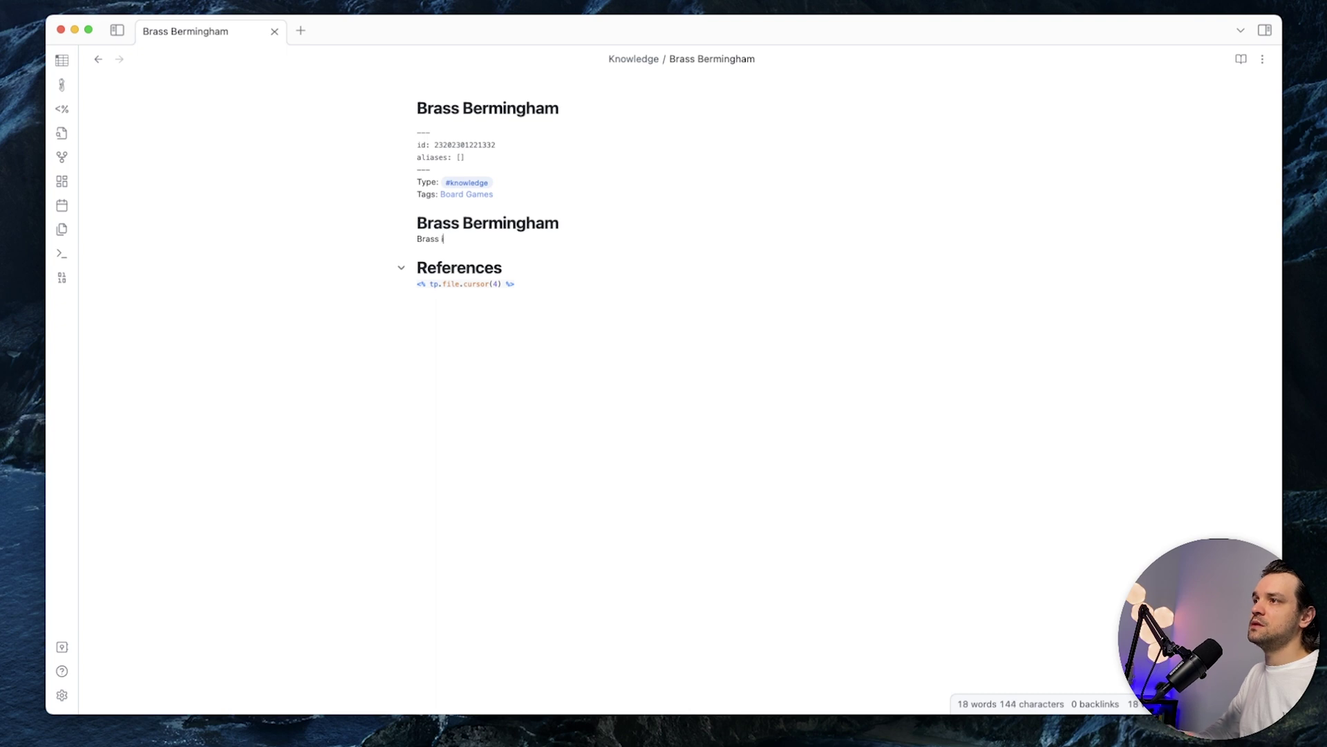
{"action": "type", "text": "is a boad"}
{"action": "key", "text": "BackSpace"}
{"action": "type", "text": "rd "}
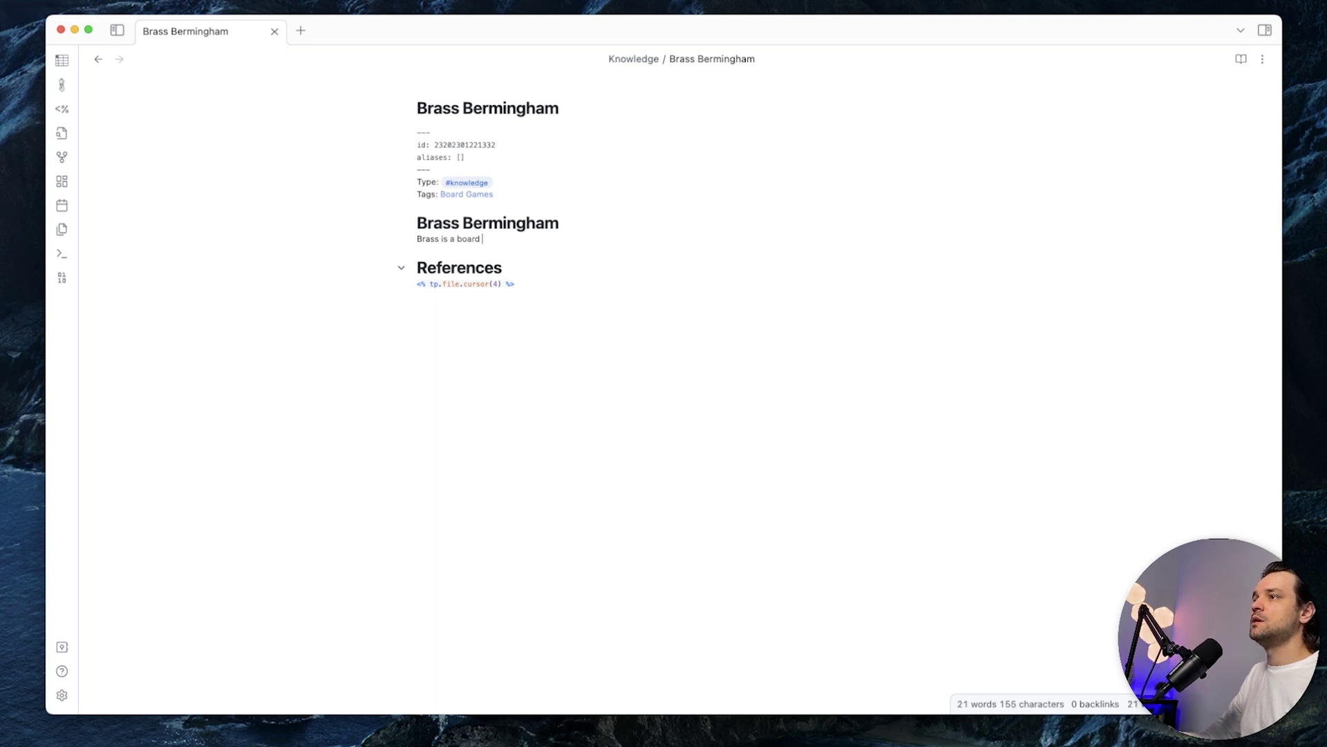
{"action": "type", "text": "game blah blah "}
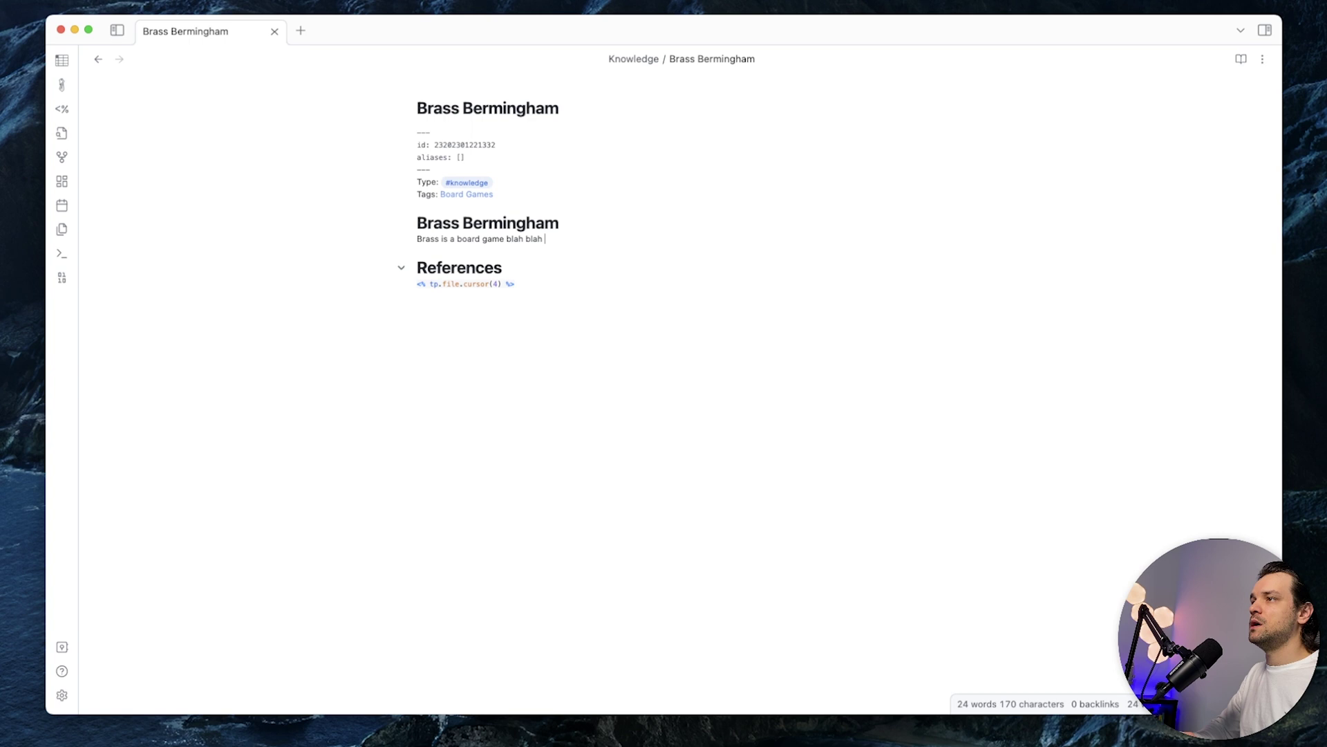
{"action": "type", "text": "blah"}
Paste the Gloomhaven wiki link under References.
{"action": "key", "text": "alt+Tab"}
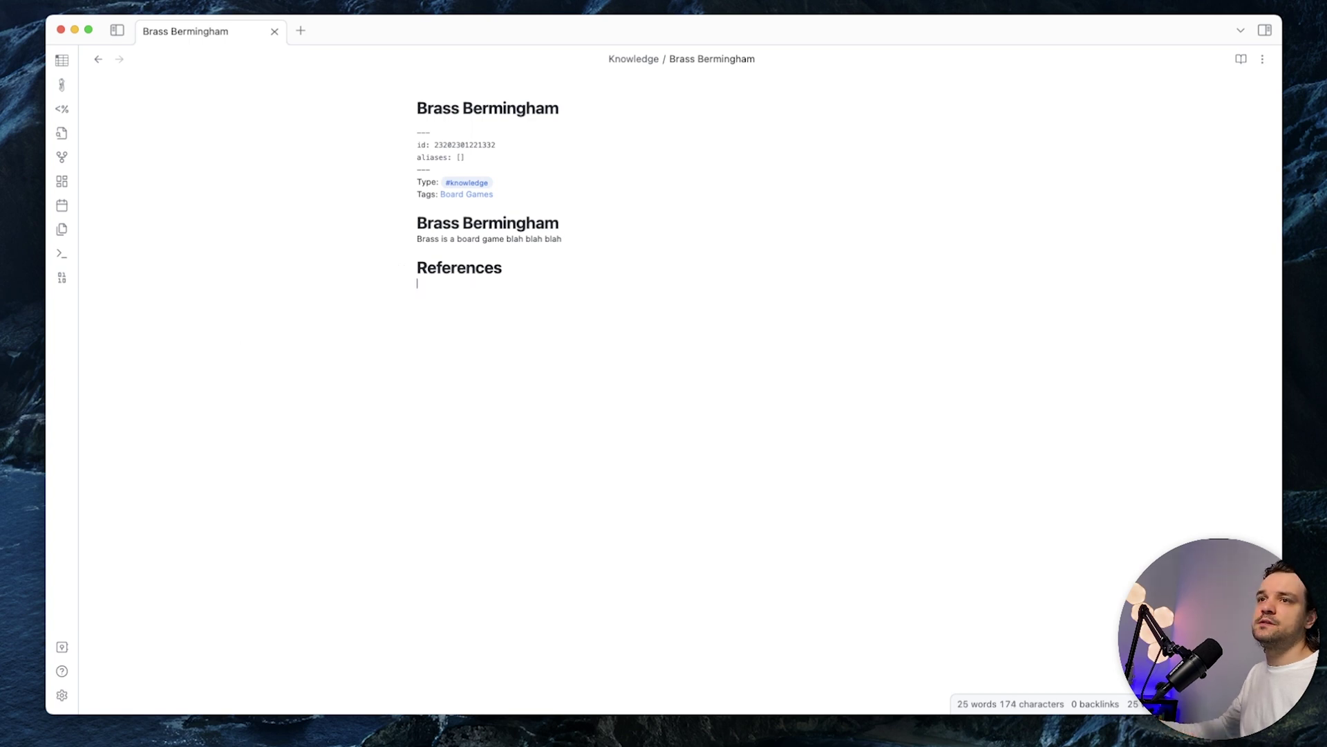
{"action": "key", "text": "super+Tab"}
{"action": "left_click", "coordinate": [447, 424]}
{"action": "type", "text": "https://gloomhaven.fandom.com/wiki/Gloomhaven_Wiki"}
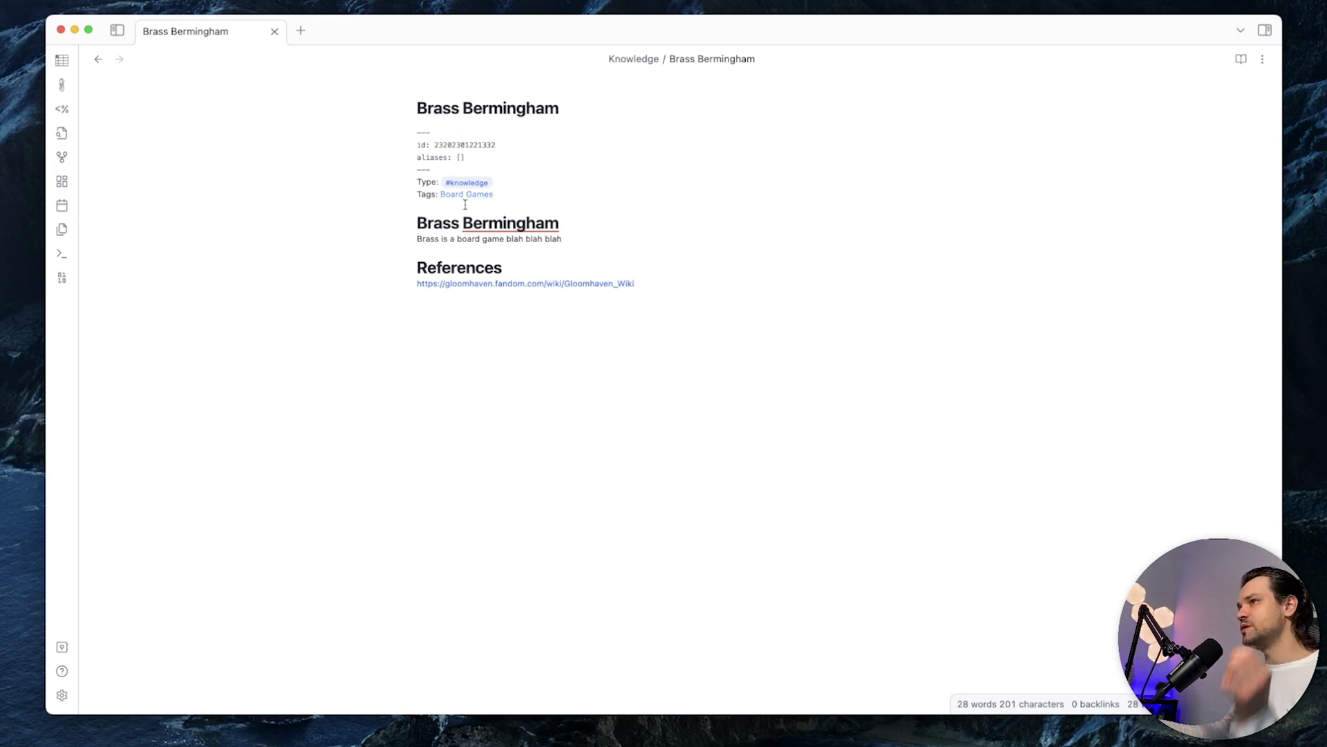
Apply the Index Zetle template to the Board Games note with empty aliases and 'List of board games'.
{"action": "left_click", "coordinate": [471, 202]}
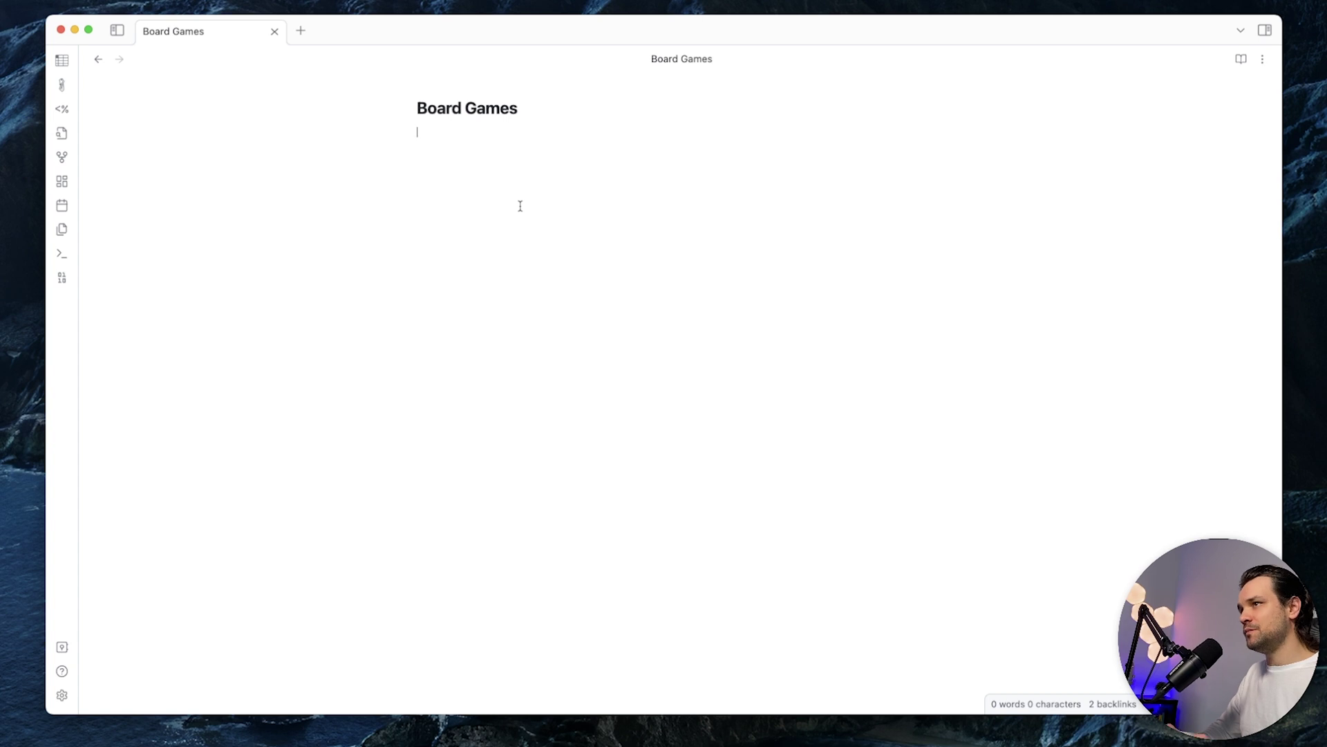
{"action": "key", "text": "alt+e"}
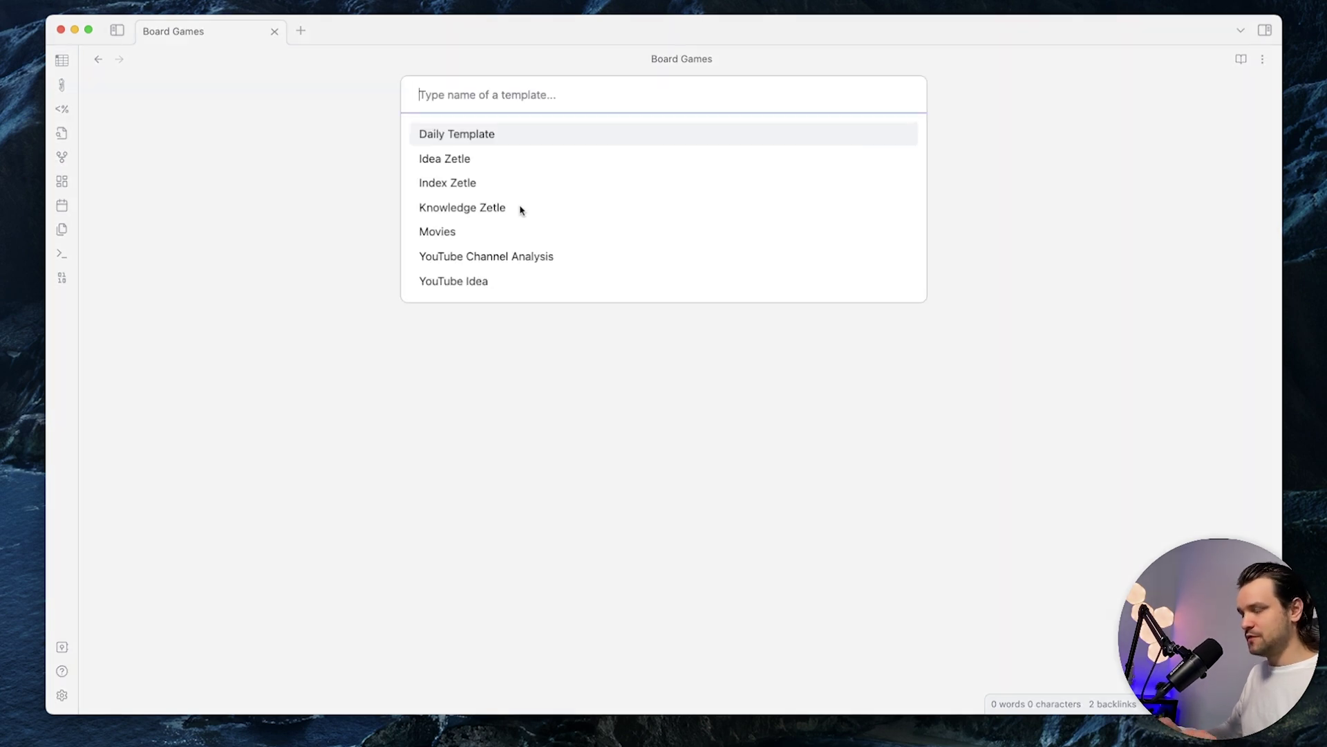
{"action": "key", "text": "Down"}
{"action": "key", "text": "Down"}
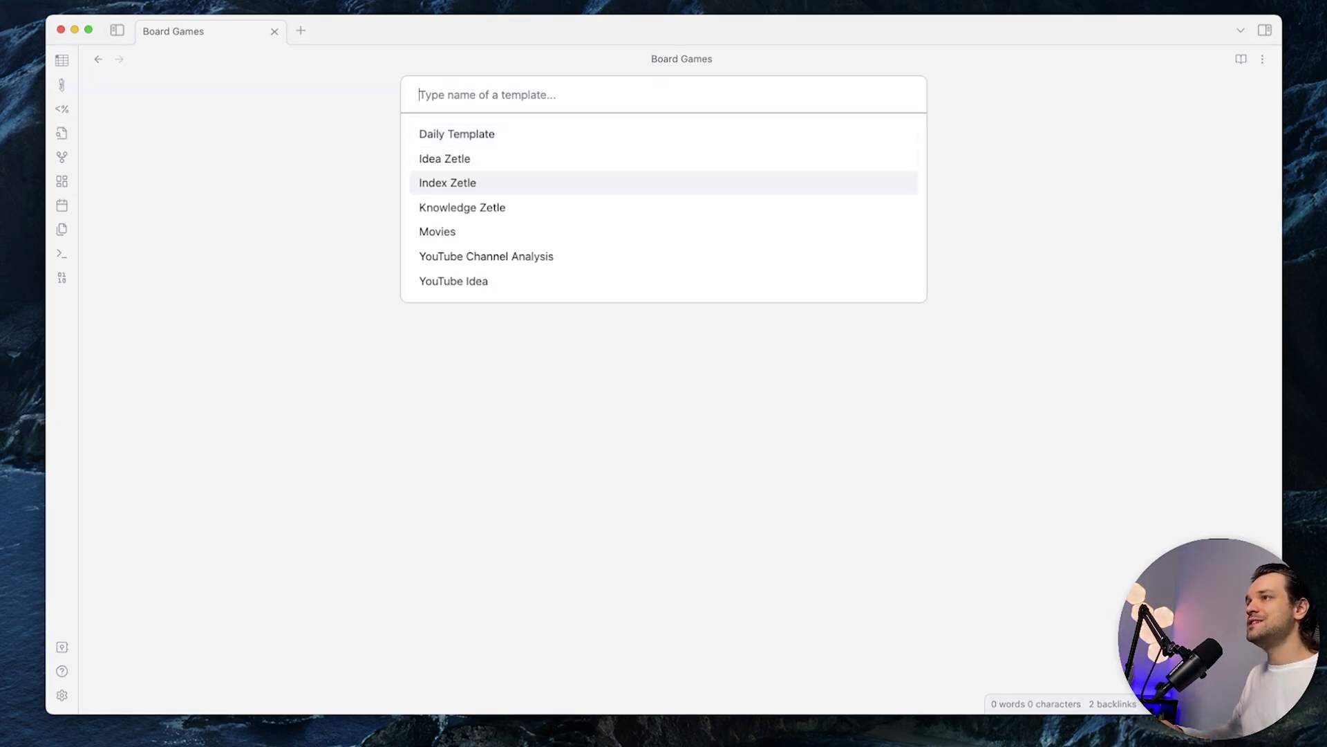
{"action": "key", "text": "Return"}
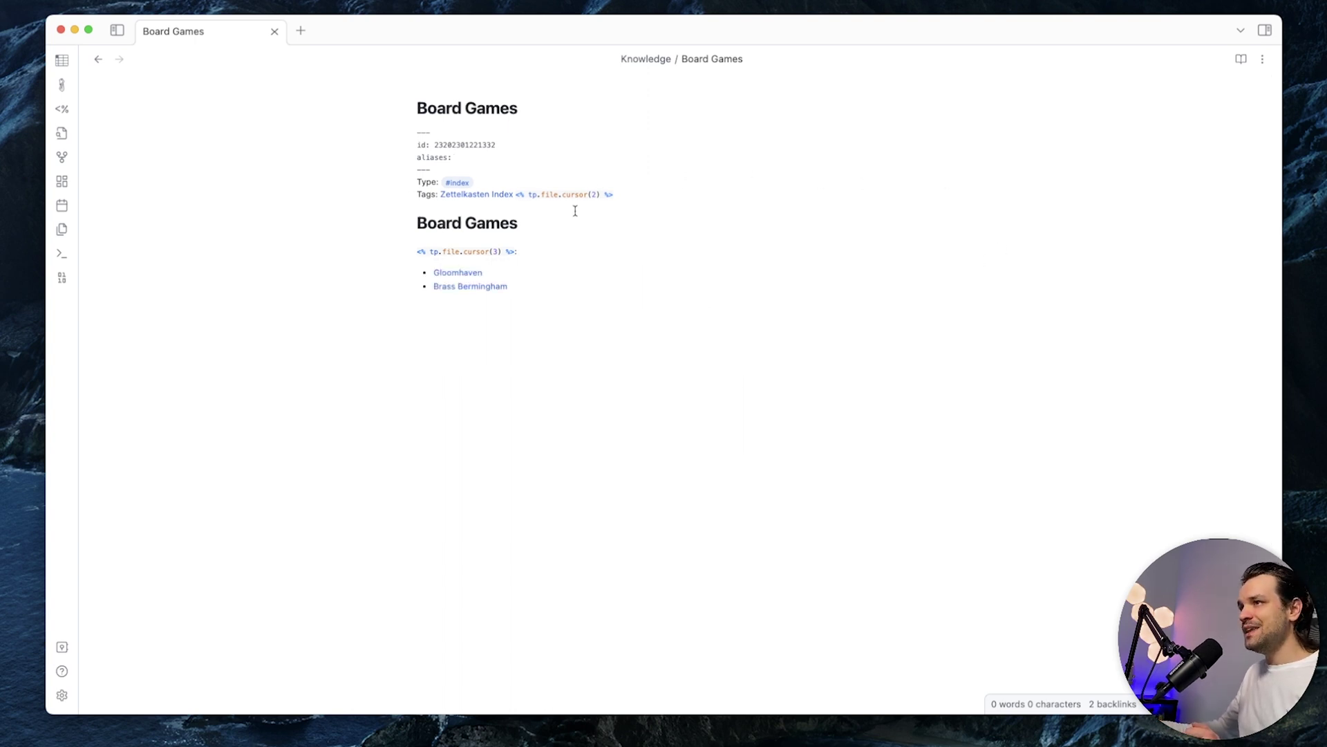
{"action": "type", "text": "[]"}
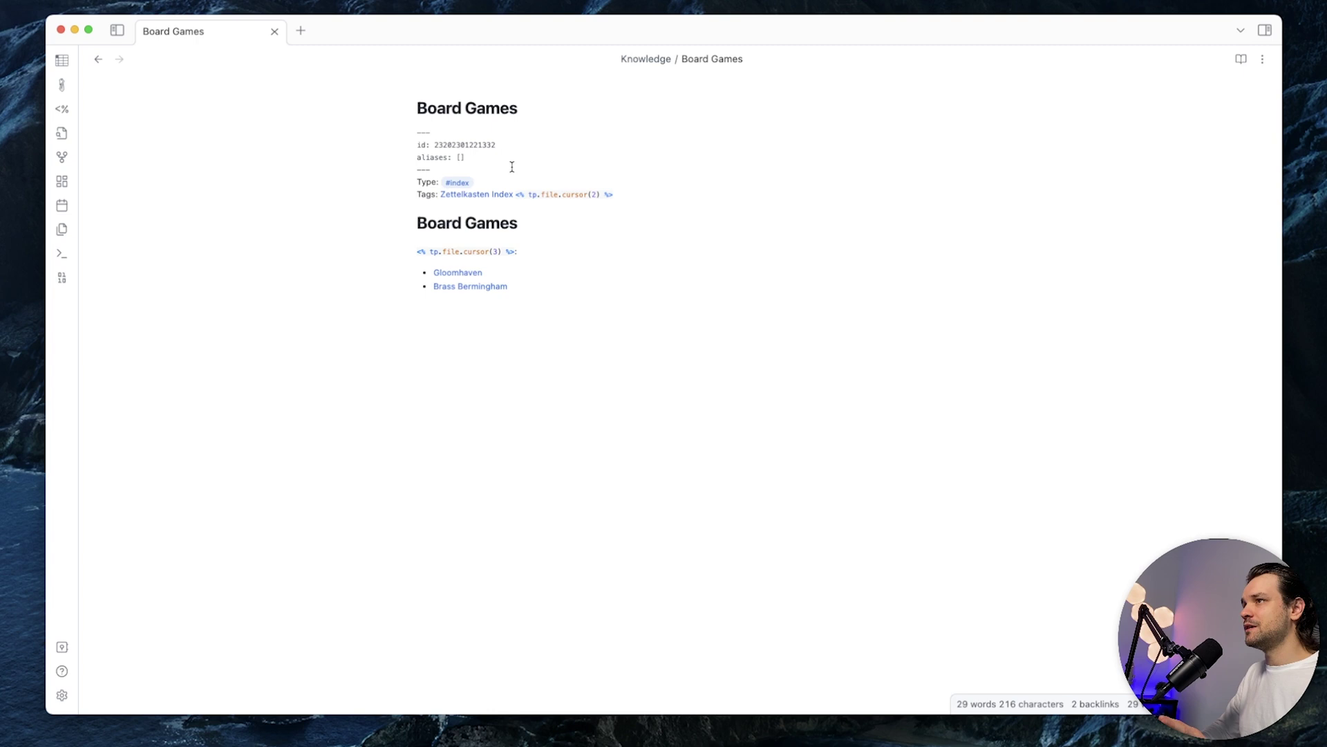
{"action": "key", "text": "alt+Tab"}
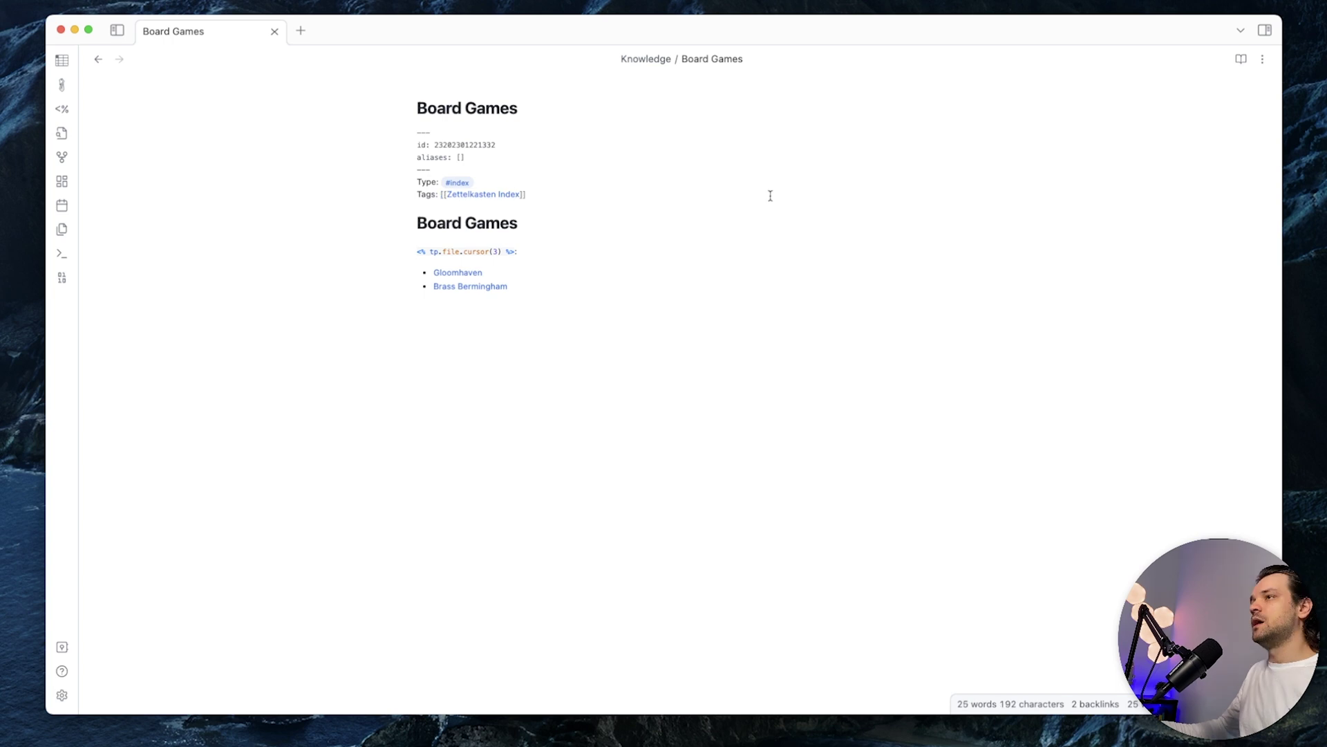
{"action": "key", "text": "alt+Tab"}
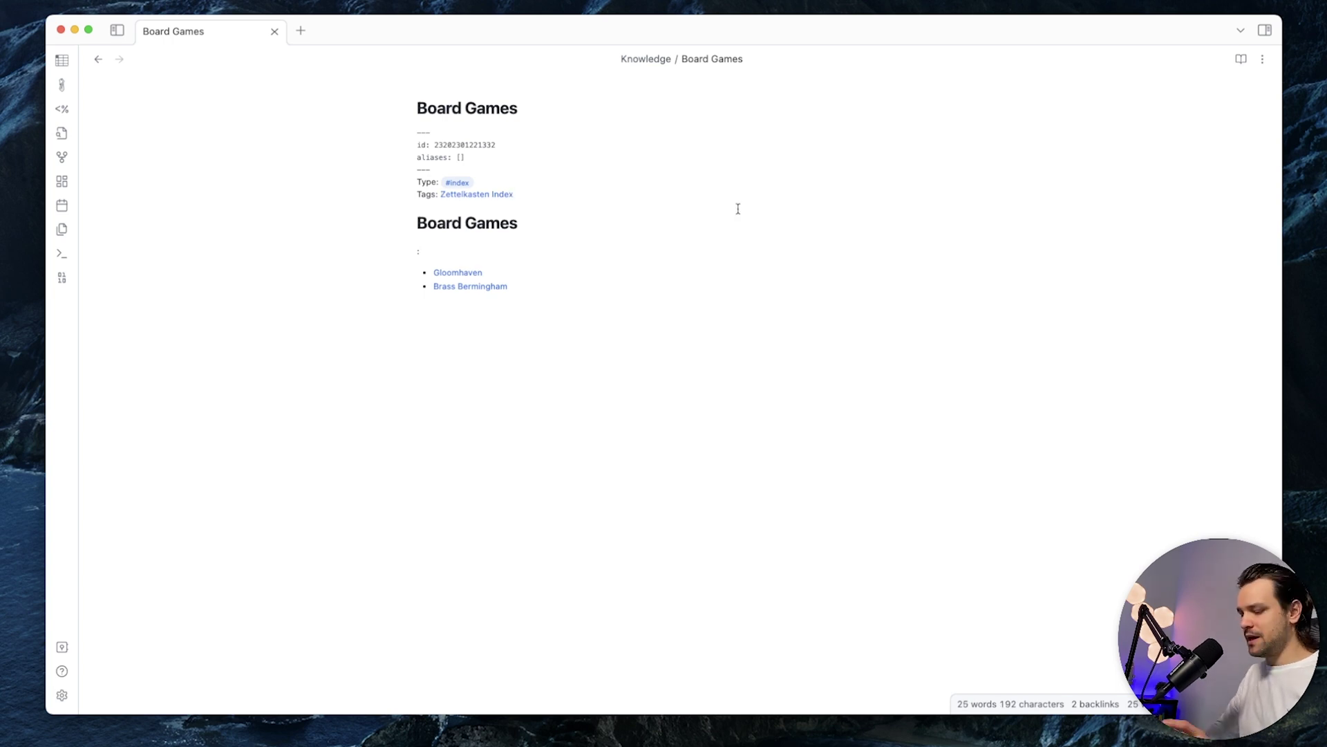
{"action": "type", "text": "List of b"}
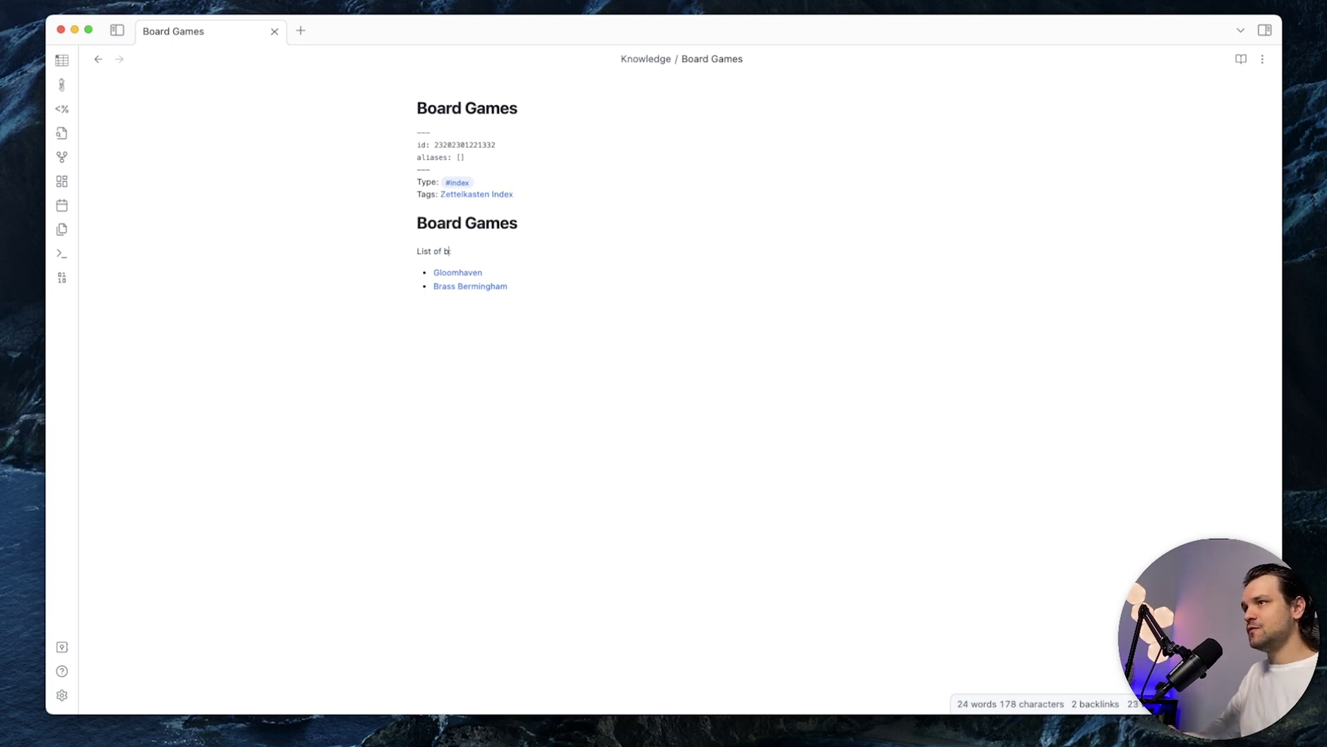
{"action": "type", "text": "oard games:"}
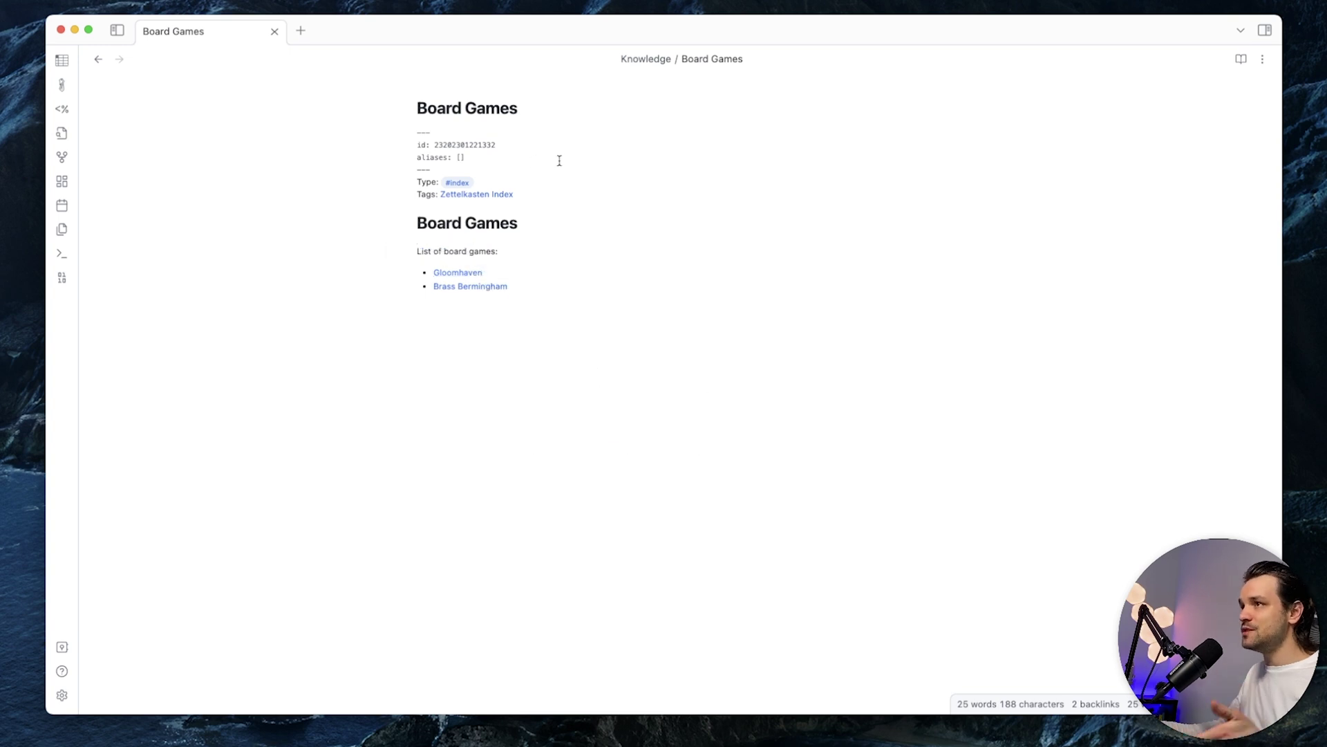
Inspect the dataview query LIST FROM "Knowledge" or "Ideas" and [[Board Games]], then render it again.
{"action": "left_click", "coordinate": [927, 269]}
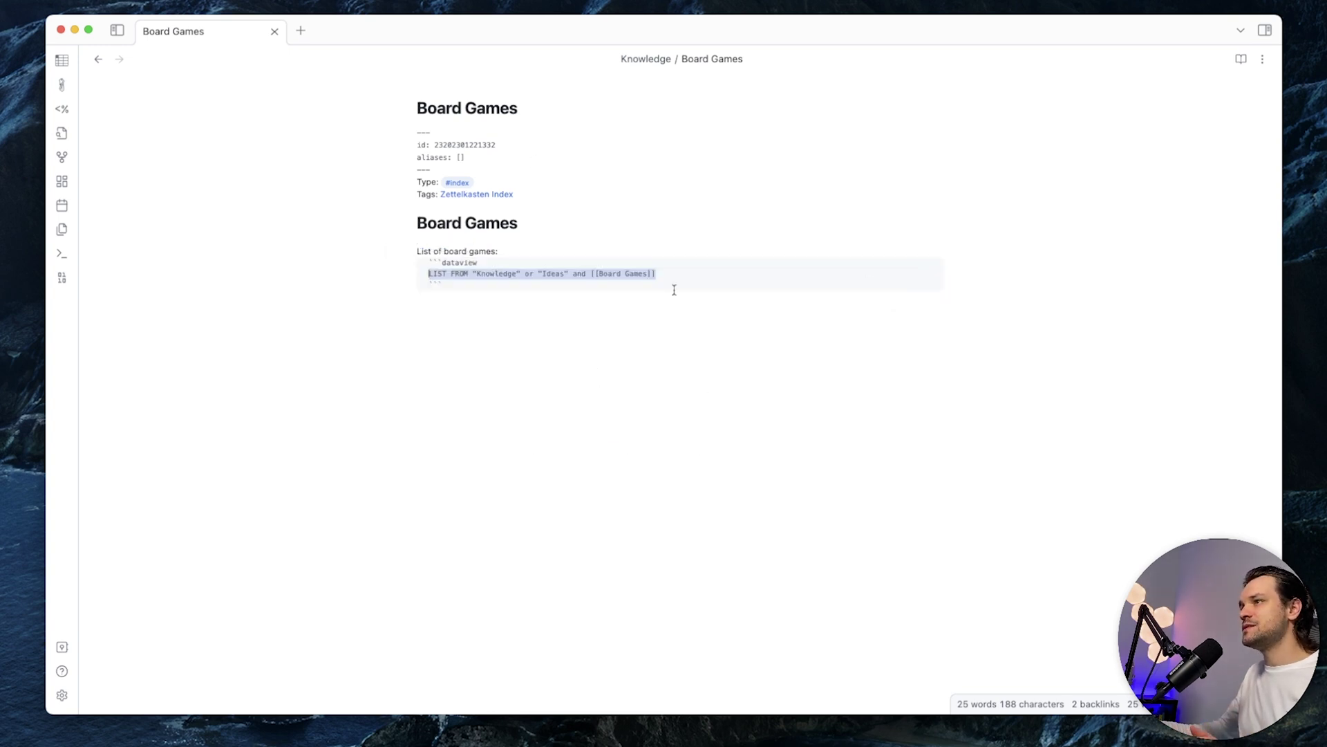
{"action": "left_click_drag", "start_coordinate": [427, 273], "coordinate": [661, 273]}
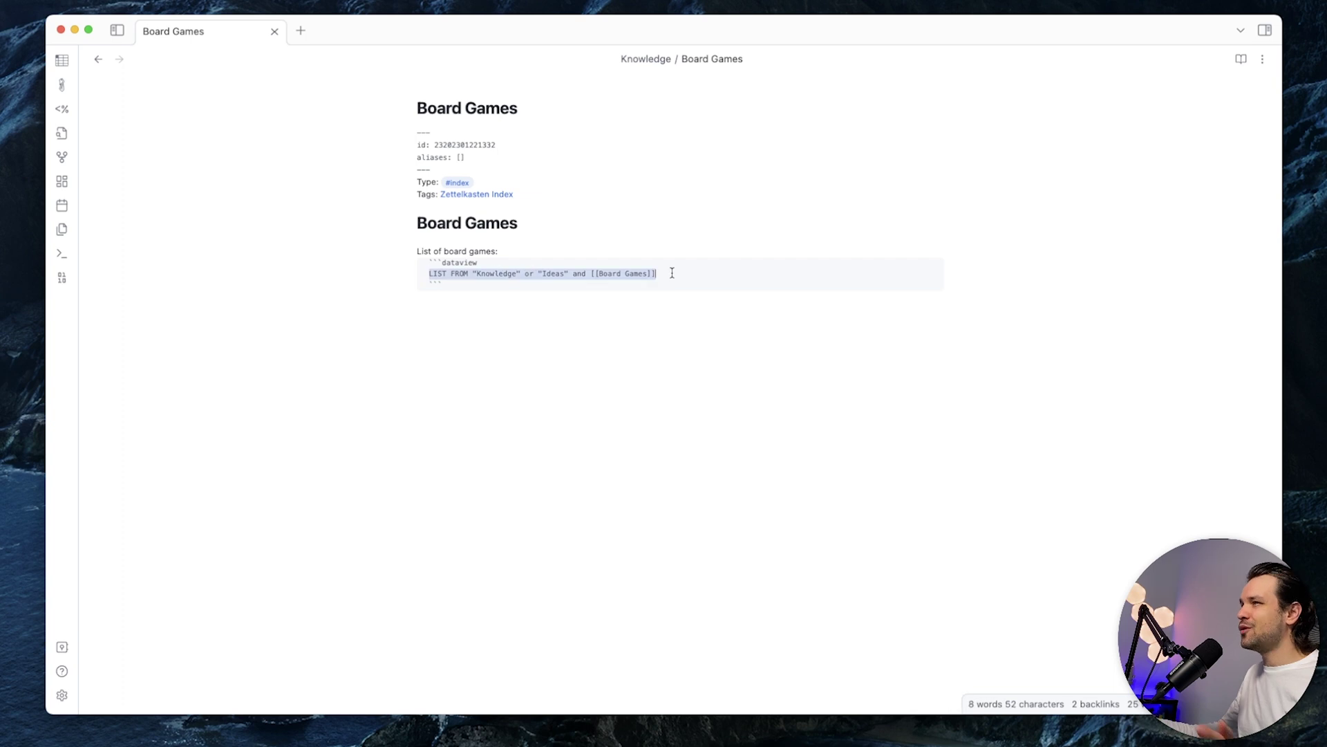
{"action": "left_click", "coordinate": [473, 268]}
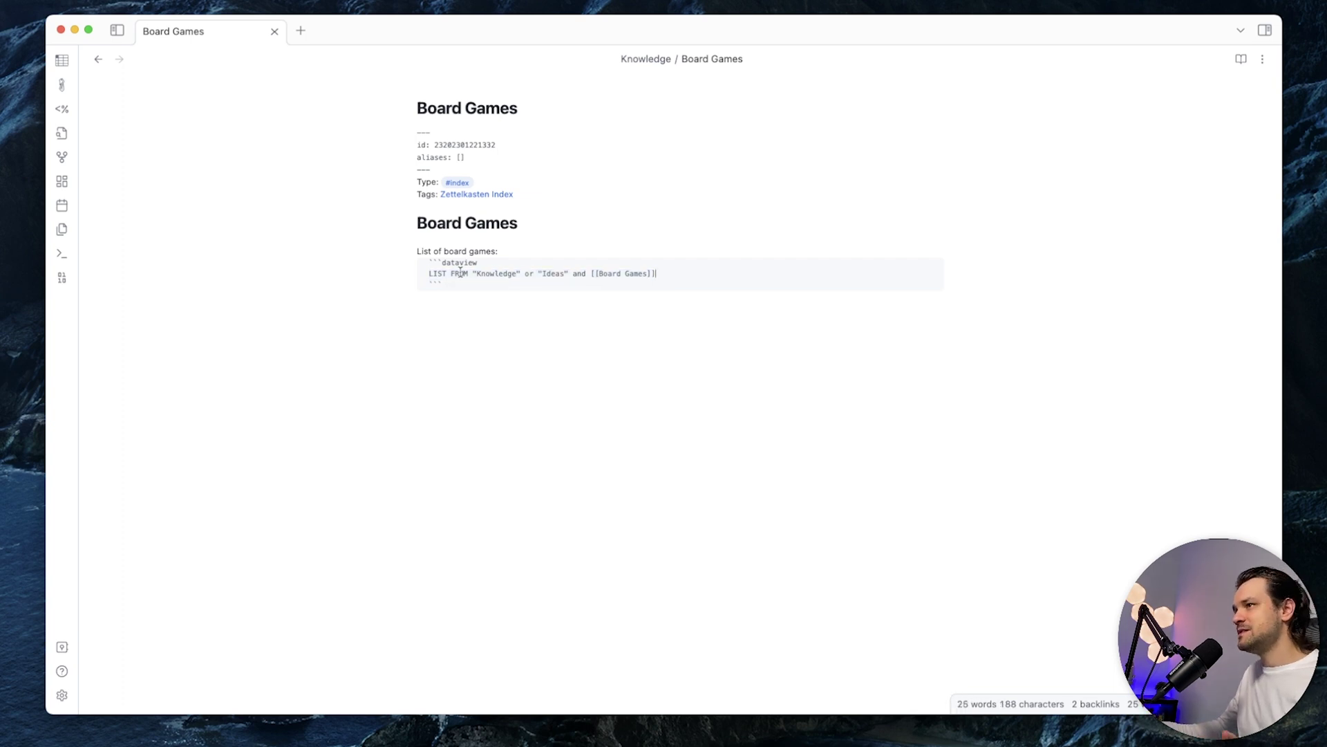
{"action": "double_click", "coordinate": [491, 272]}
{"action": "double_click", "coordinate": [544, 274]}
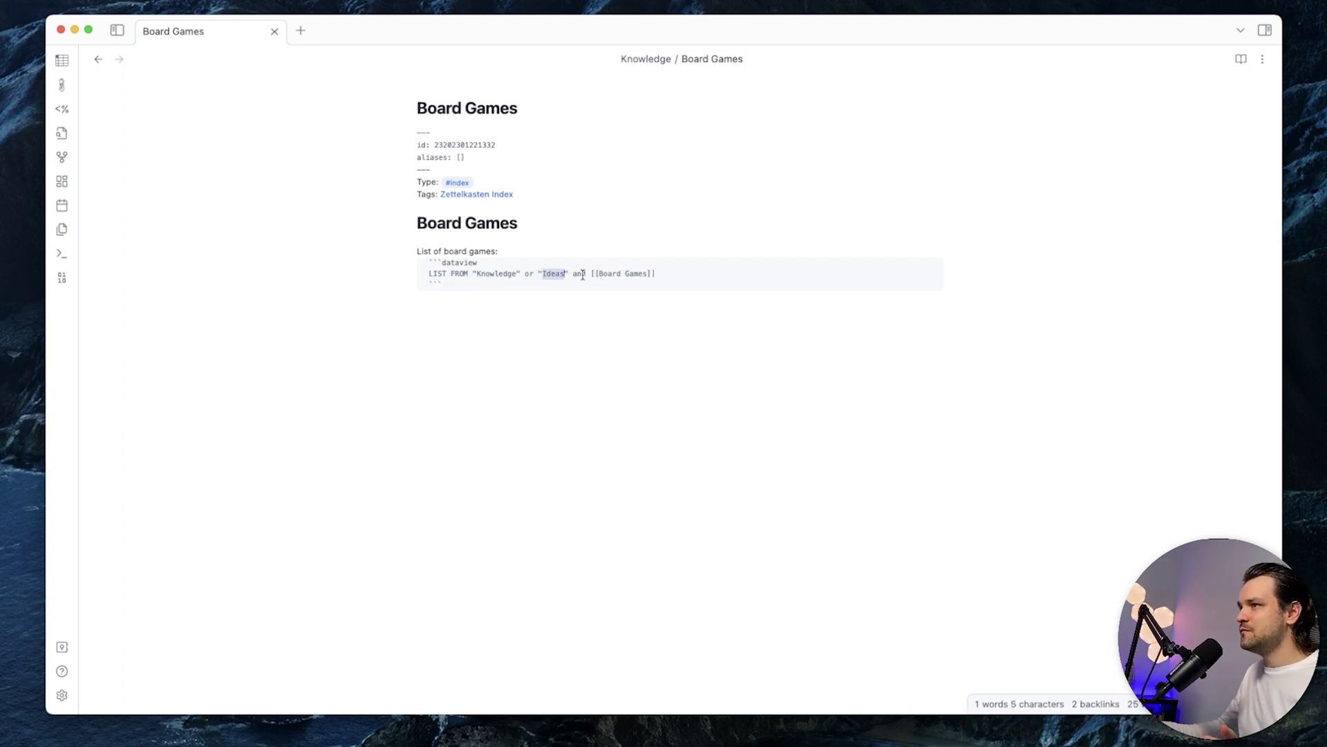
{"action": "left_click_drag", "start_coordinate": [593, 275], "coordinate": [660, 274]}
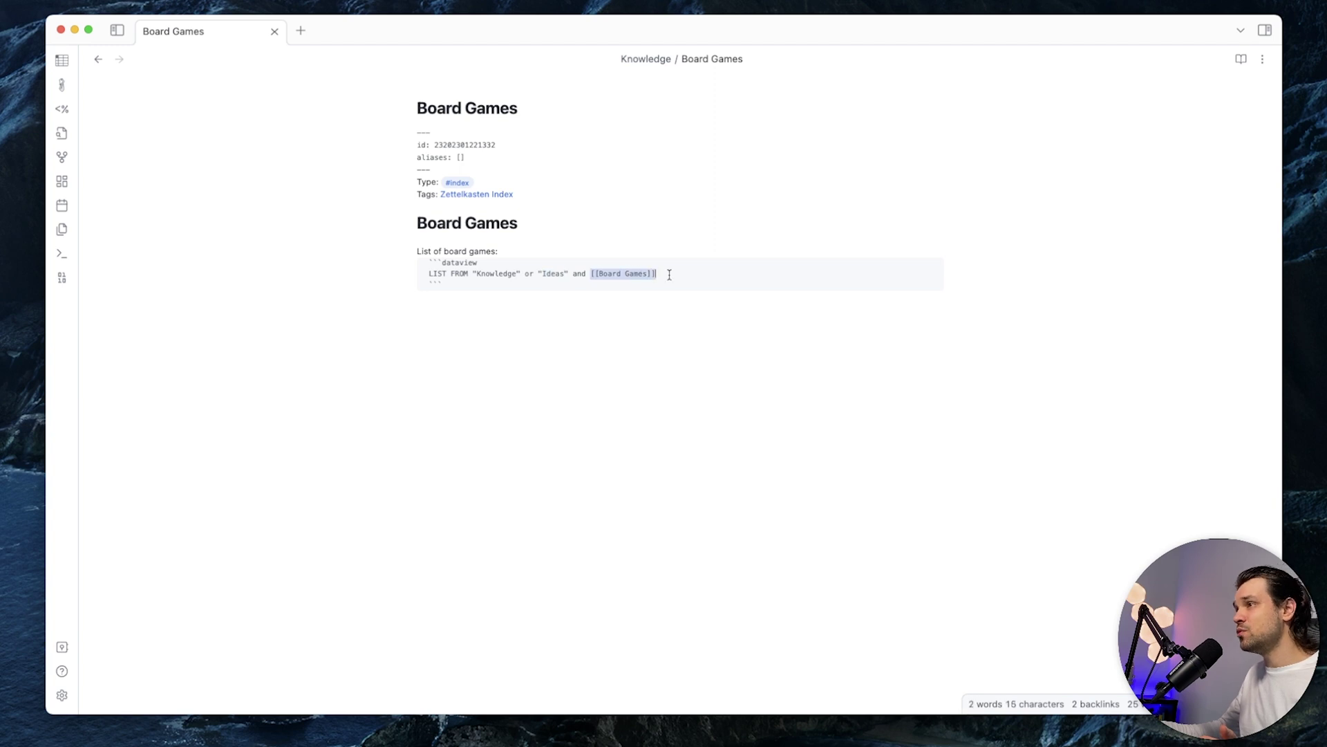
{"action": "left_click", "coordinate": [668, 273]}
{"action": "left_click", "coordinate": [618, 298]}
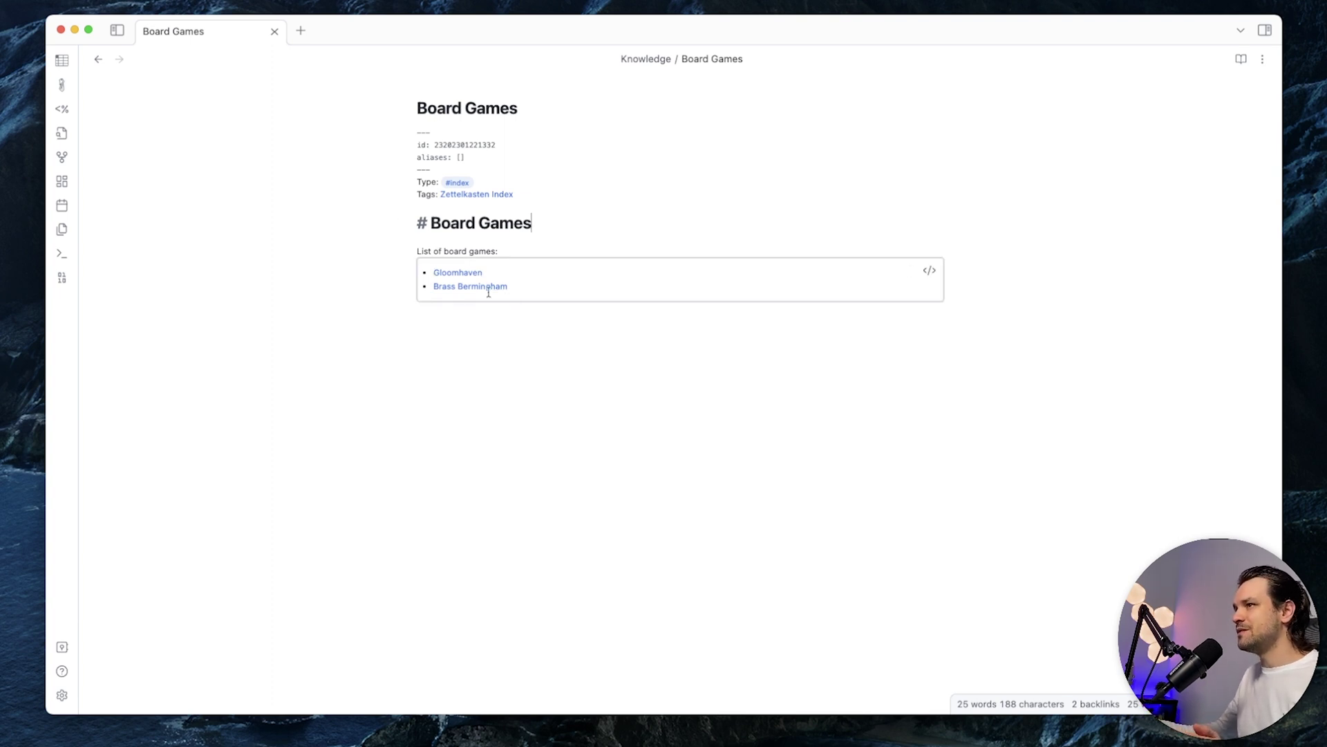
{"action": "left_click", "coordinate": [930, 271]}
{"action": "left_click", "coordinate": [592, 243]}
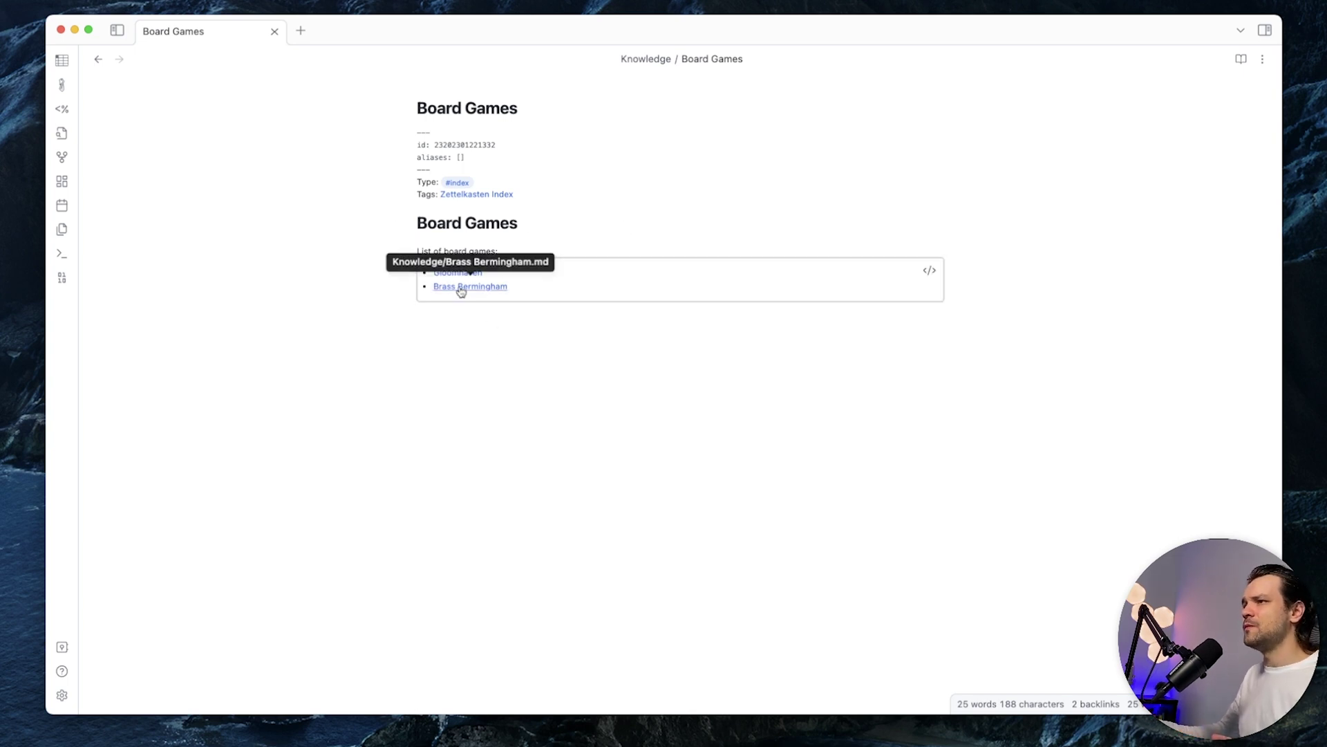
Go from the Zettelkasten Index note to the Gloomhaven note.
{"action": "left_click", "coordinate": [469, 195]}
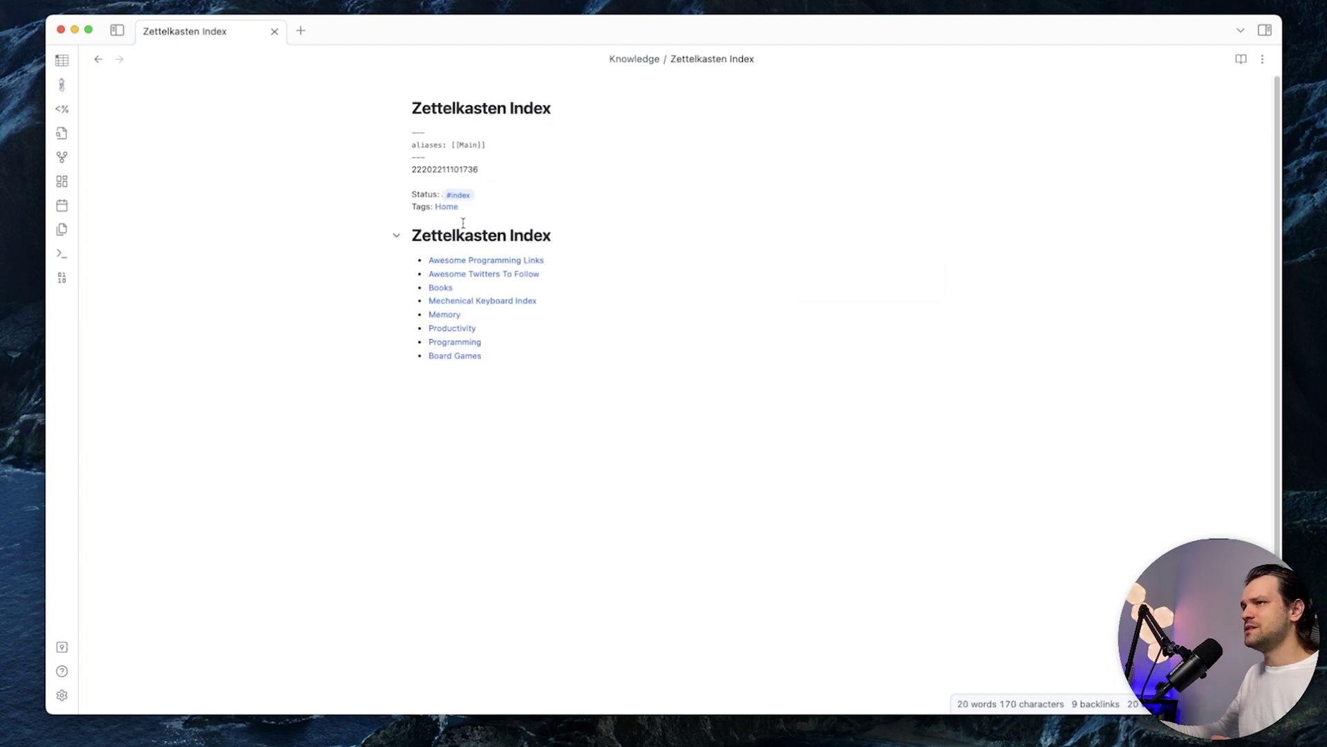
{"action": "mouse_move", "coordinate": [434, 261]}
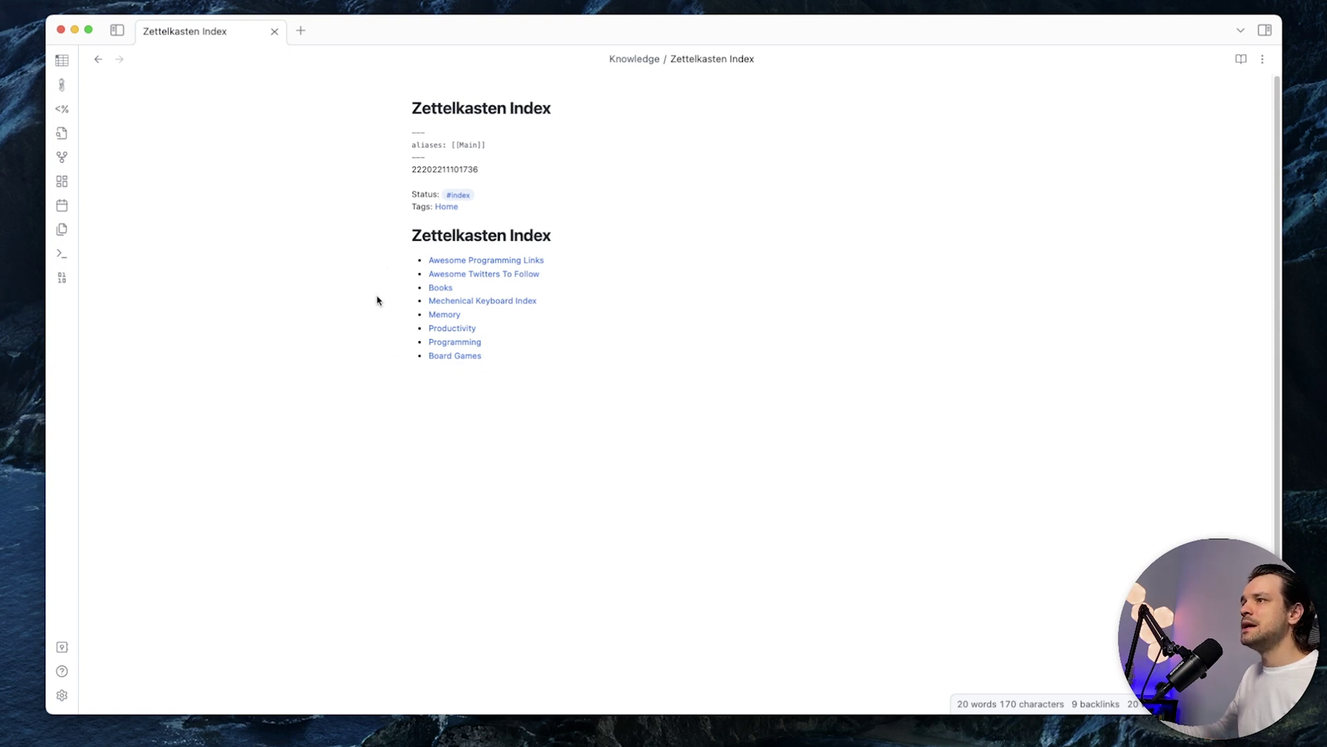
{"action": "left_click", "coordinate": [455, 356]}
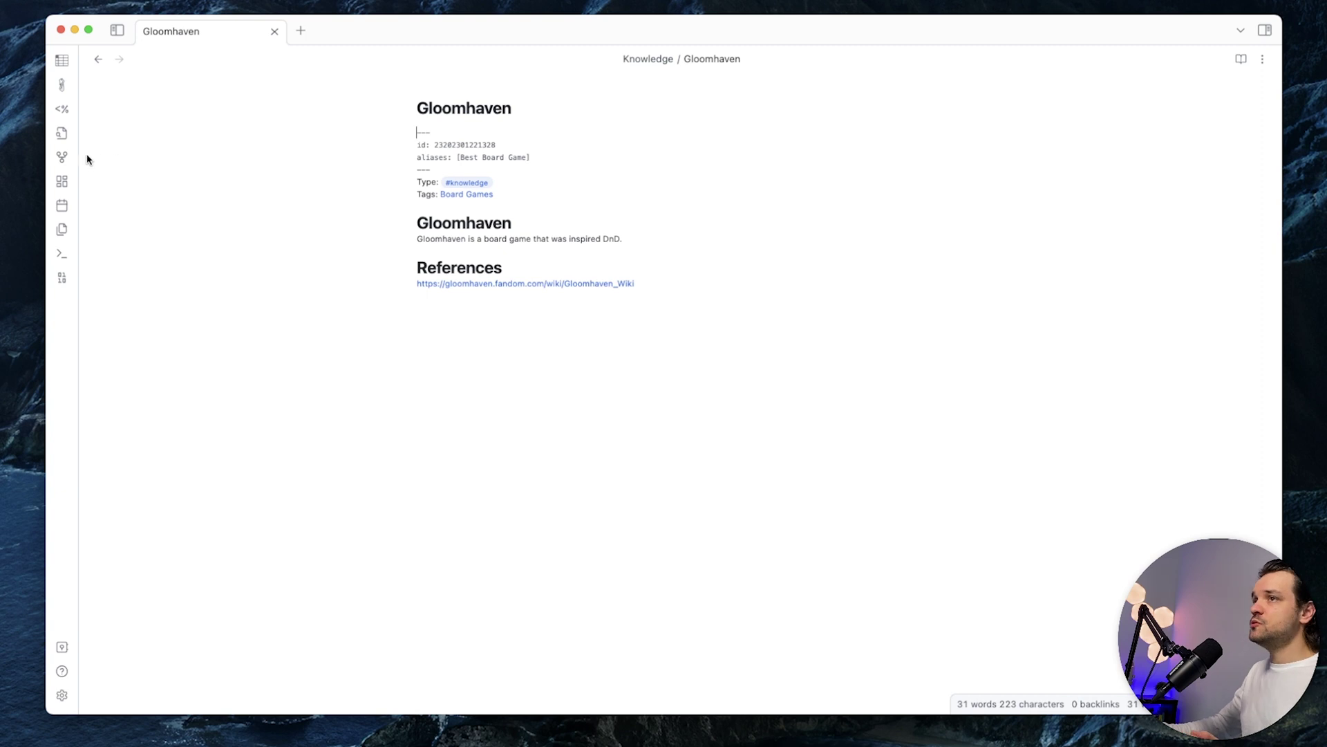
Explore the graph view, panning and dragging the Ultimate note-taking setup node, then open the Kubernetes note.
{"action": "left_click", "coordinate": [62, 158]}
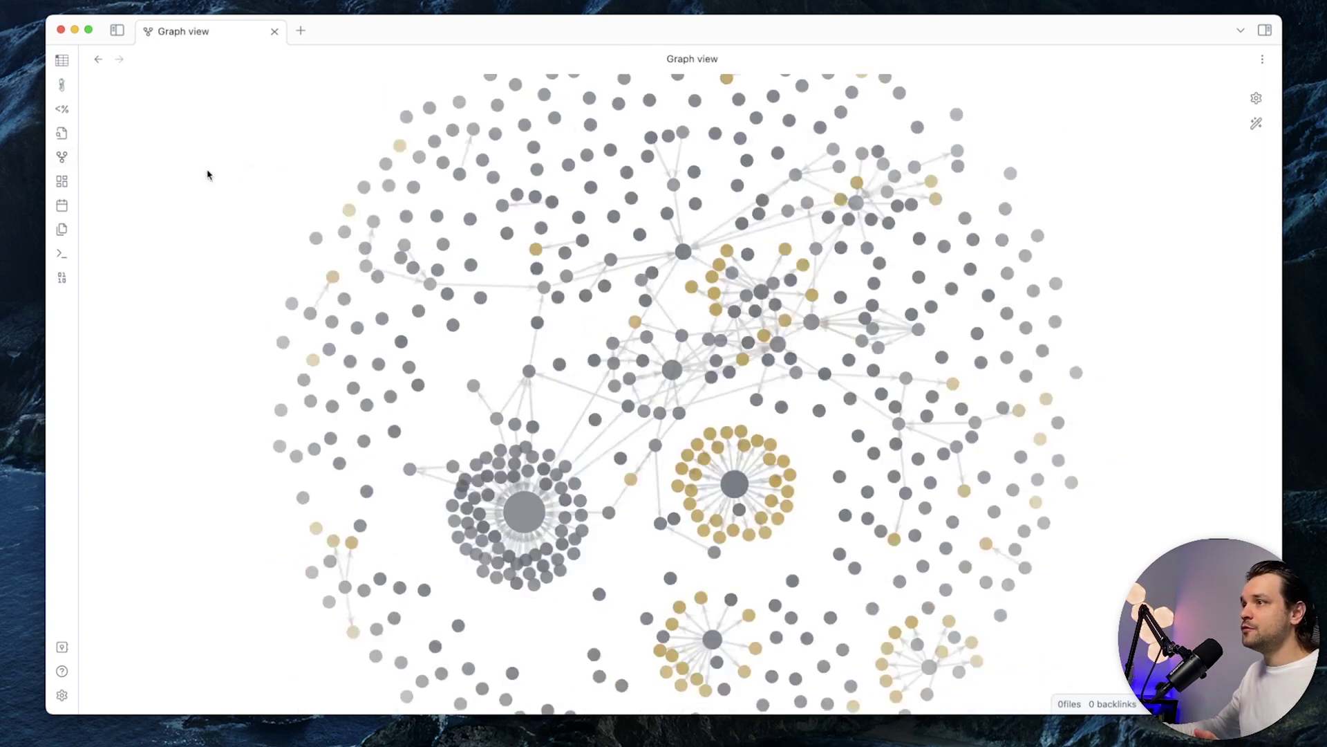
{"action": "scroll", "coordinate": [1052, 462], "scroll_direction": "up", "scroll_amount": 3}
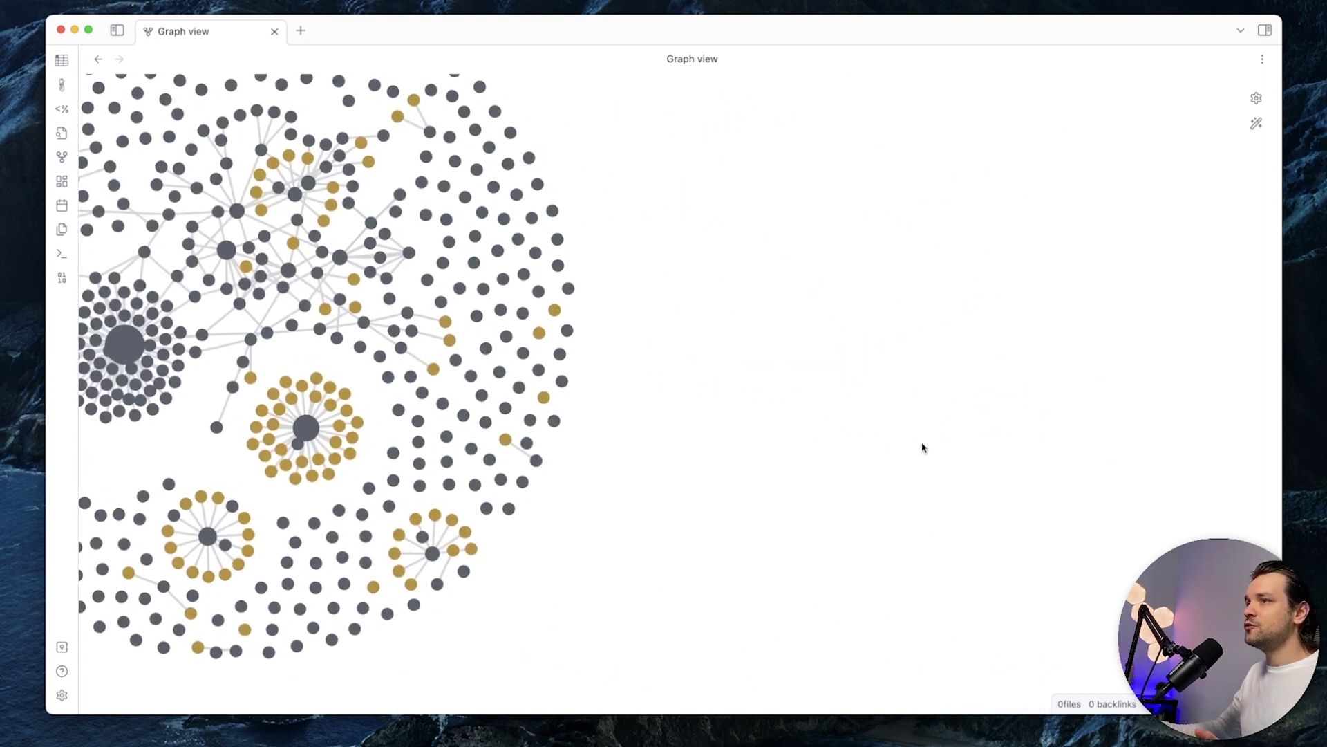
{"action": "left_click_drag", "start_coordinate": [795, 347], "coordinate": [1061, 371]}
{"action": "scroll", "coordinate": [605, 363], "scroll_direction": "up", "scroll_amount": 2}
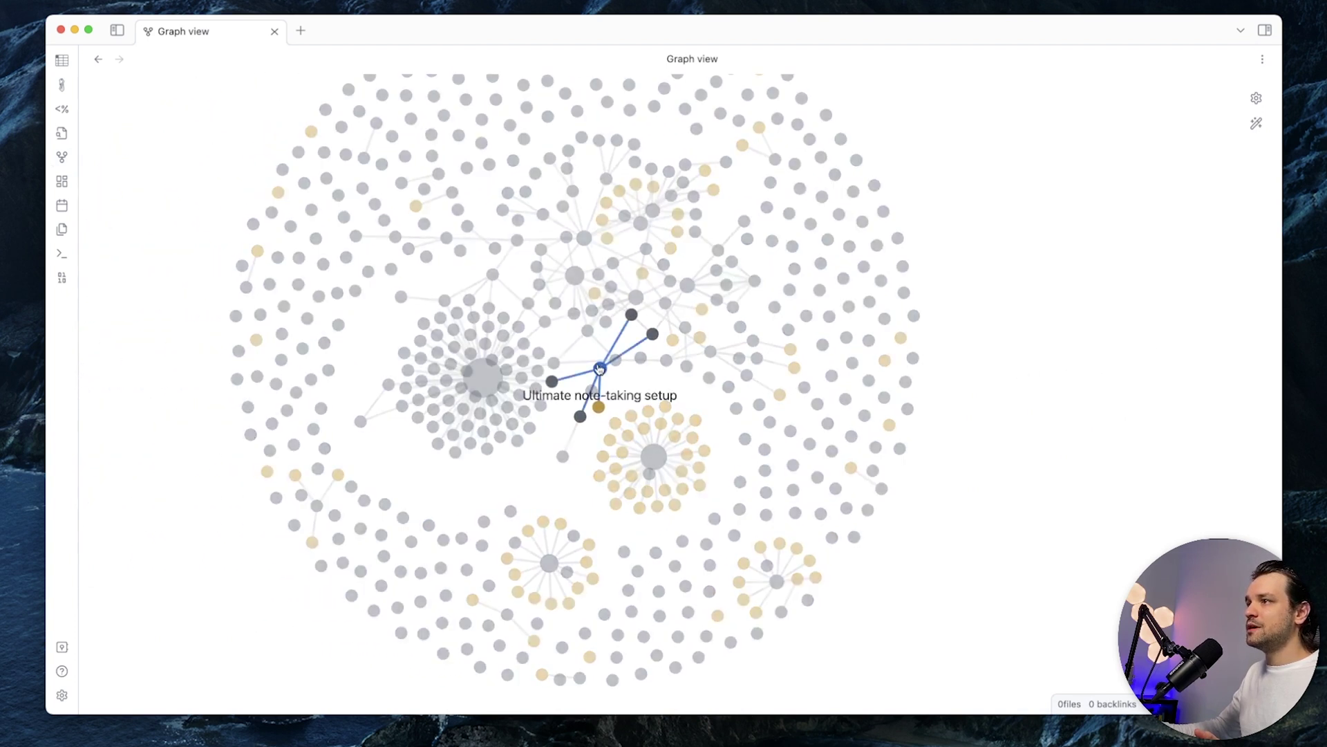
{"action": "mouse_move", "coordinate": [600, 368]}
{"action": "left_mouse_down"}
{"action": "mouse_move", "coordinate": [750, 373]}
{"action": "mouse_move", "coordinate": [785, 475]}
{"action": "mouse_move", "coordinate": [290, 500]}
{"action": "mouse_move", "coordinate": [640, 373]}
{"action": "mouse_move", "coordinate": [592, 380]}
{"action": "left_mouse_up"}
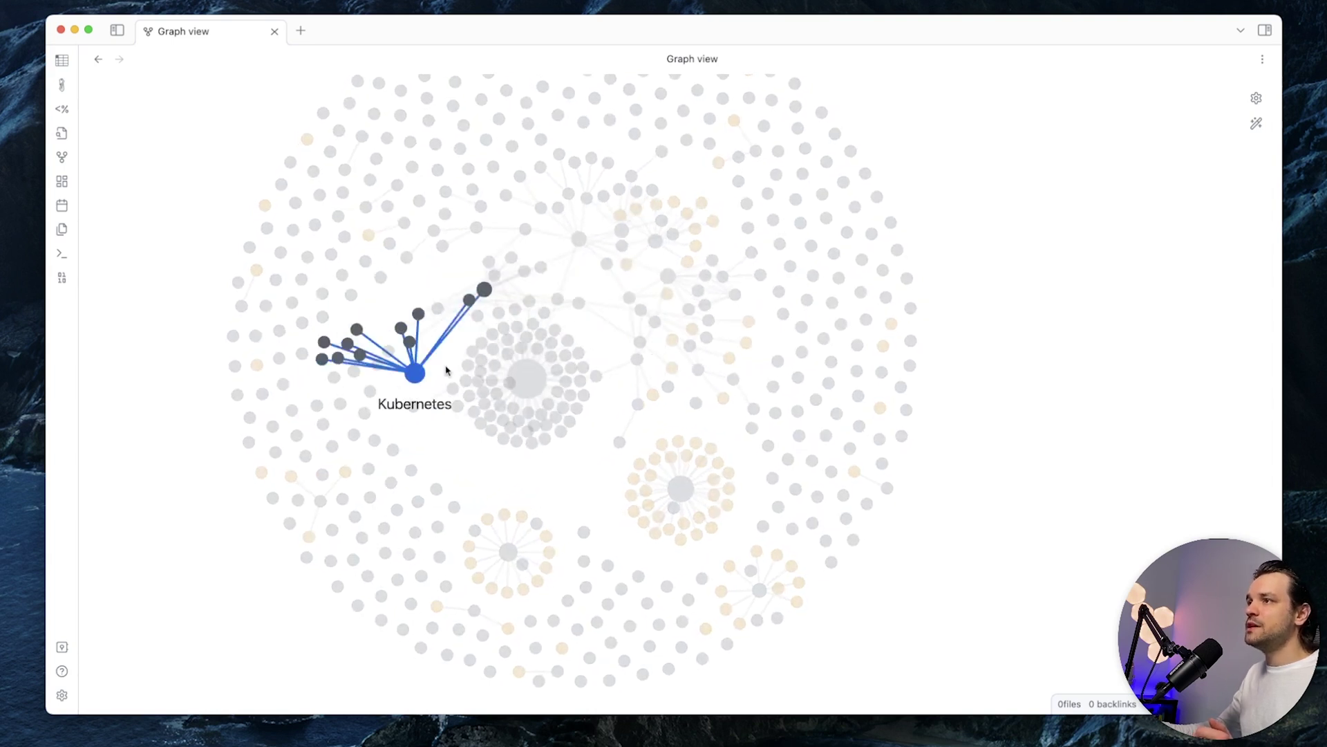
{"action": "left_click", "coordinate": [428, 279]}
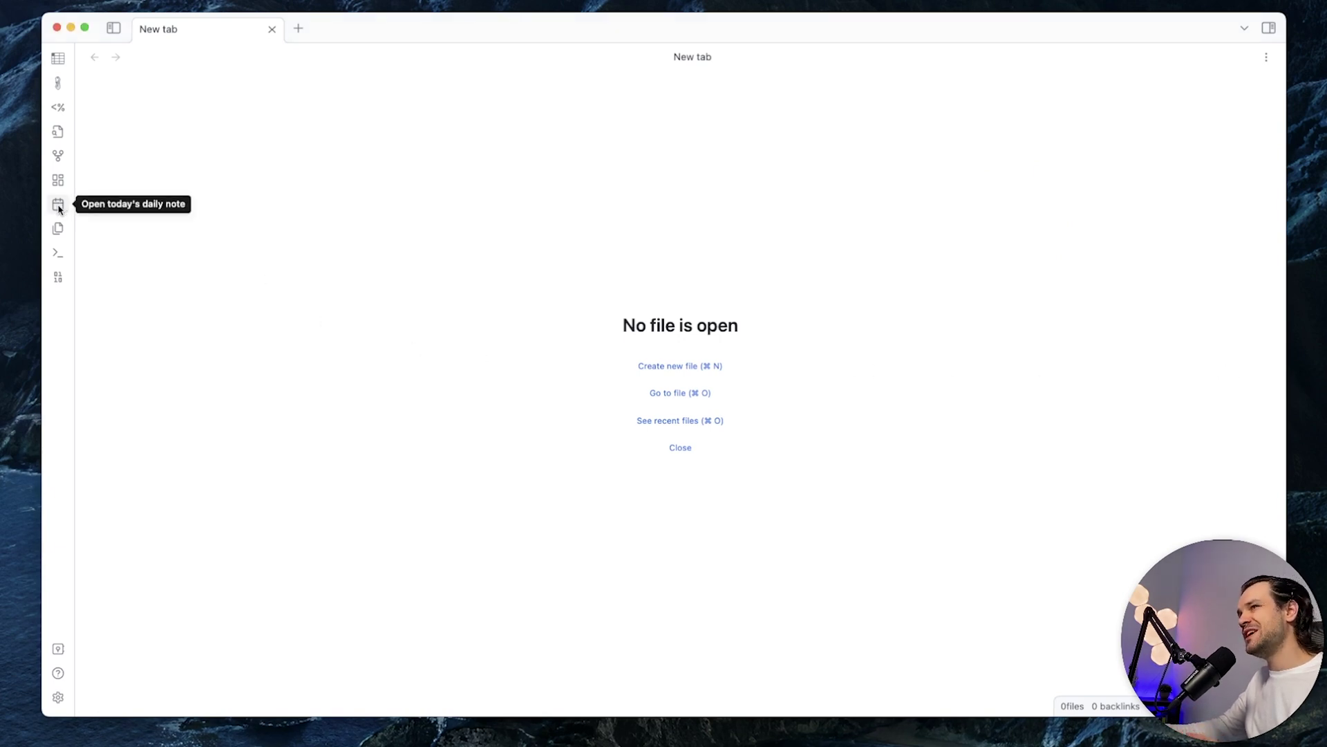
Create today's daily note, answering the prompts: sport true, anxiety false, willpower 6, happiness 10.
{"action": "left_click", "coordinate": [58, 206]}
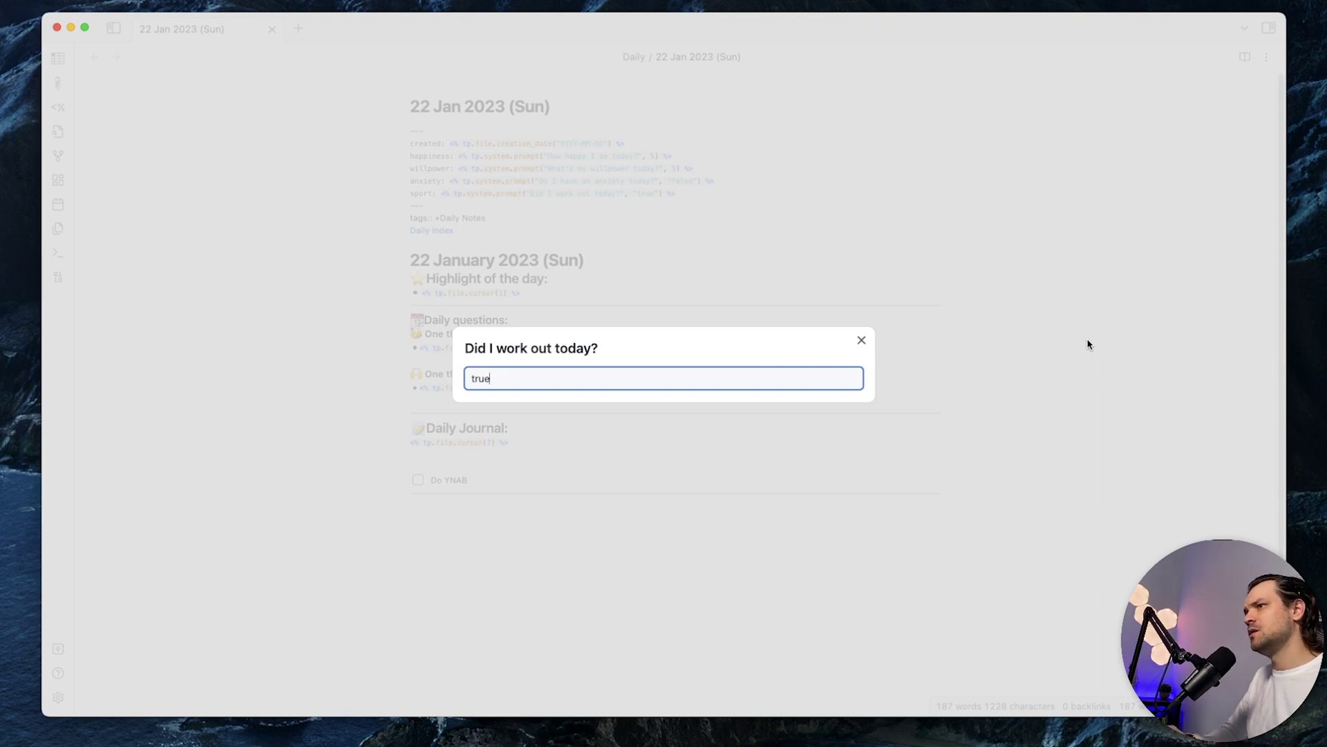
{"action": "key", "text": "Return"}
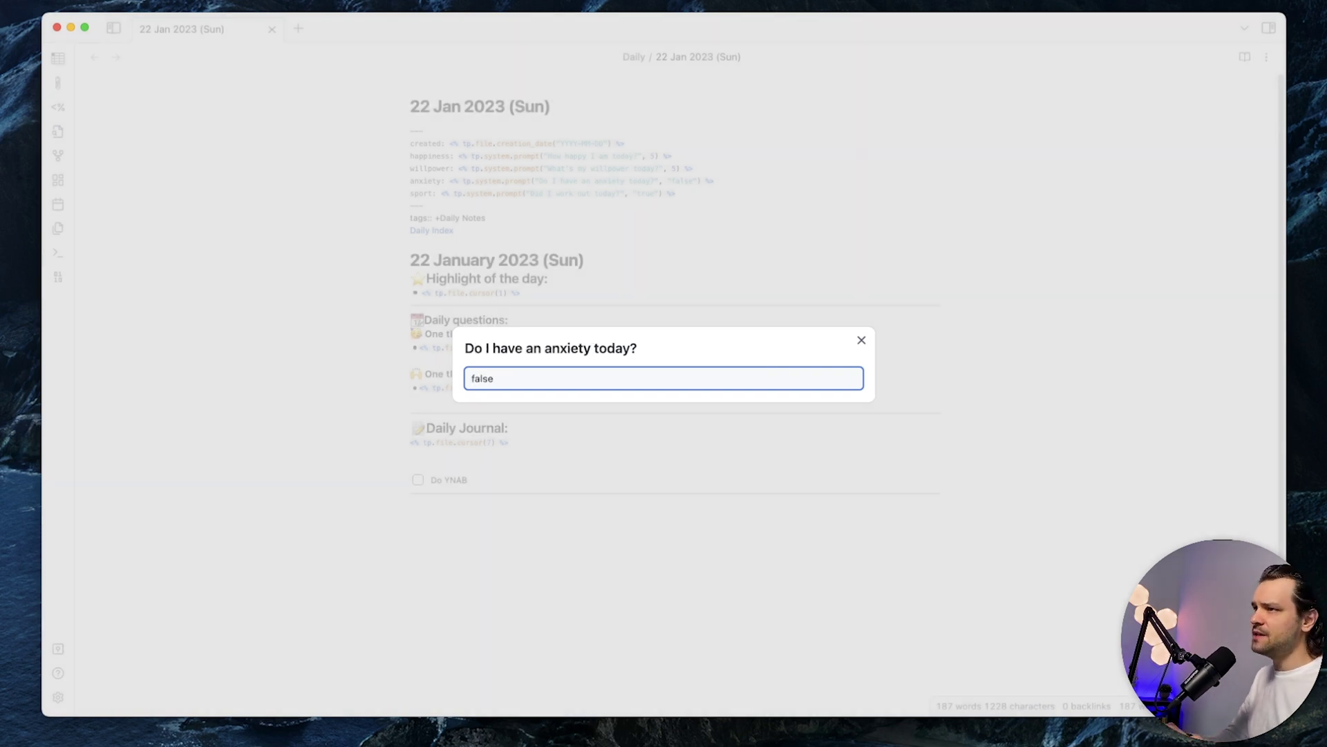
{"action": "key", "text": "Return"}
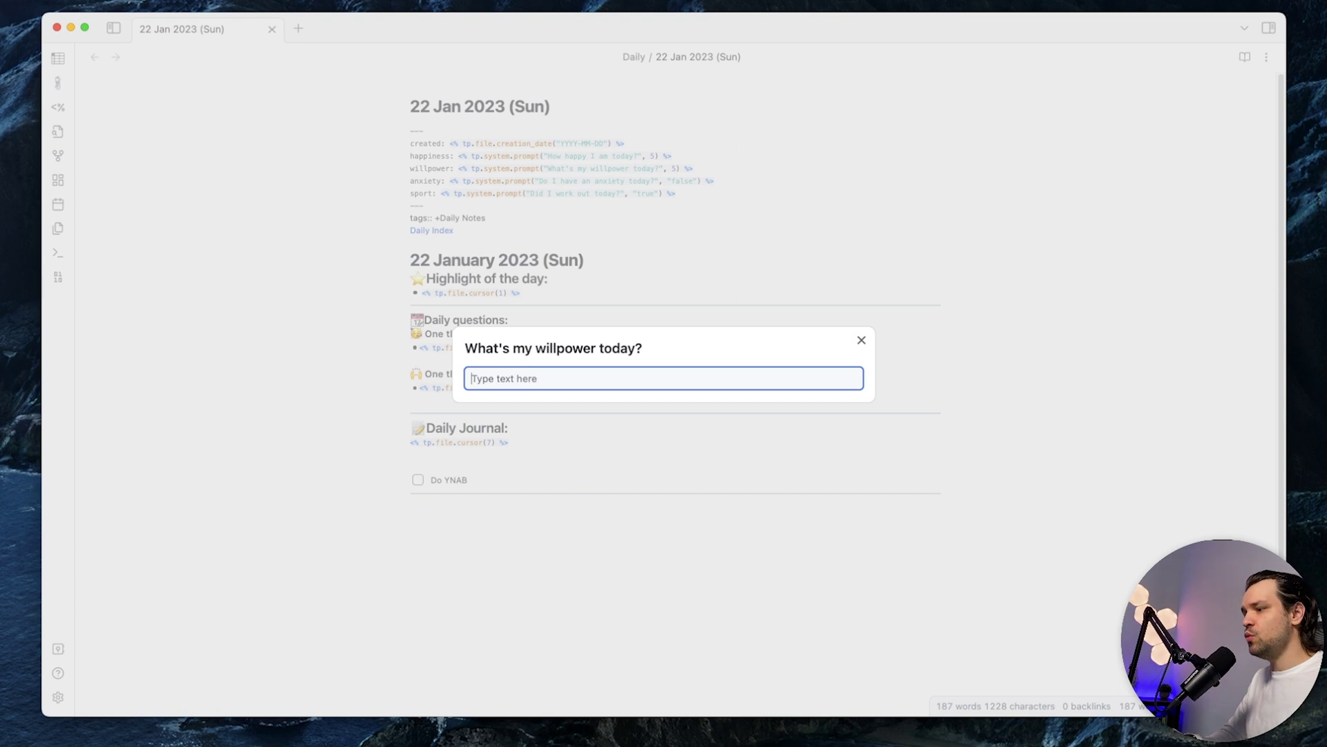
{"action": "type", "text": "6"}
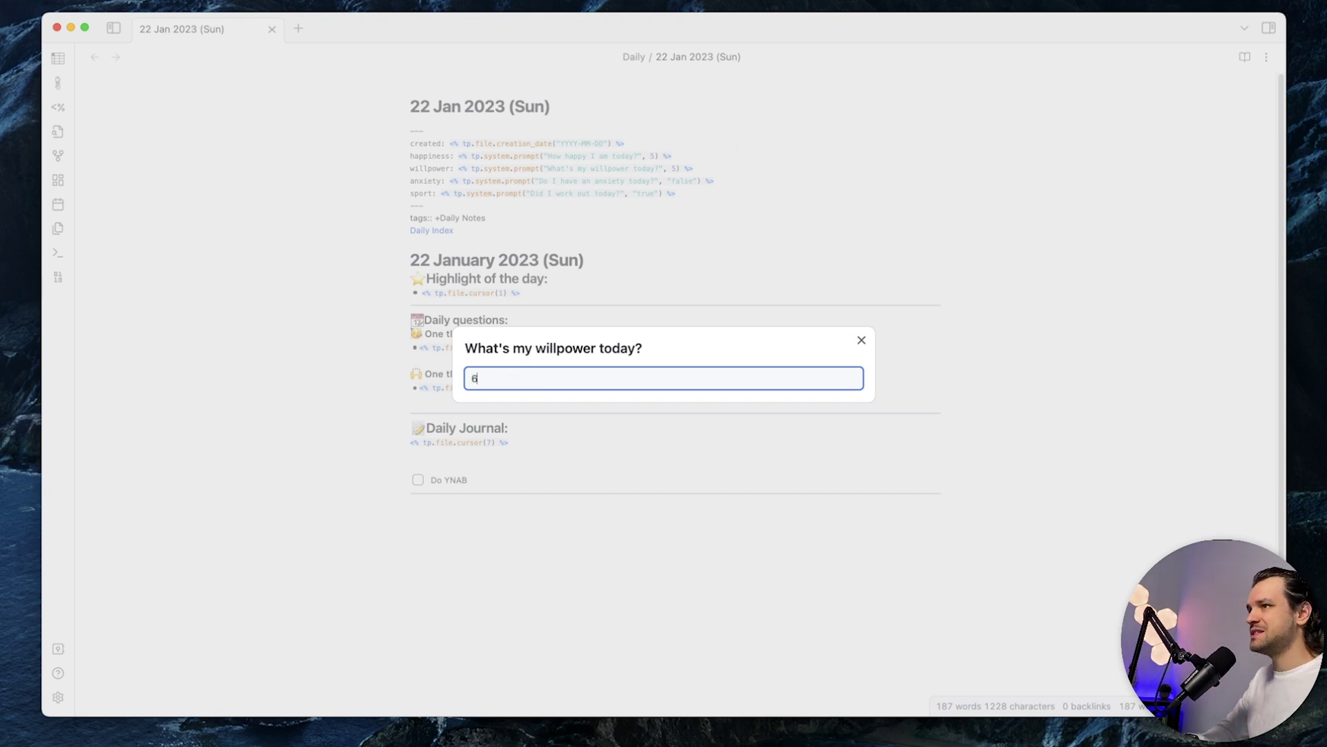
{"action": "key", "text": "Return"}
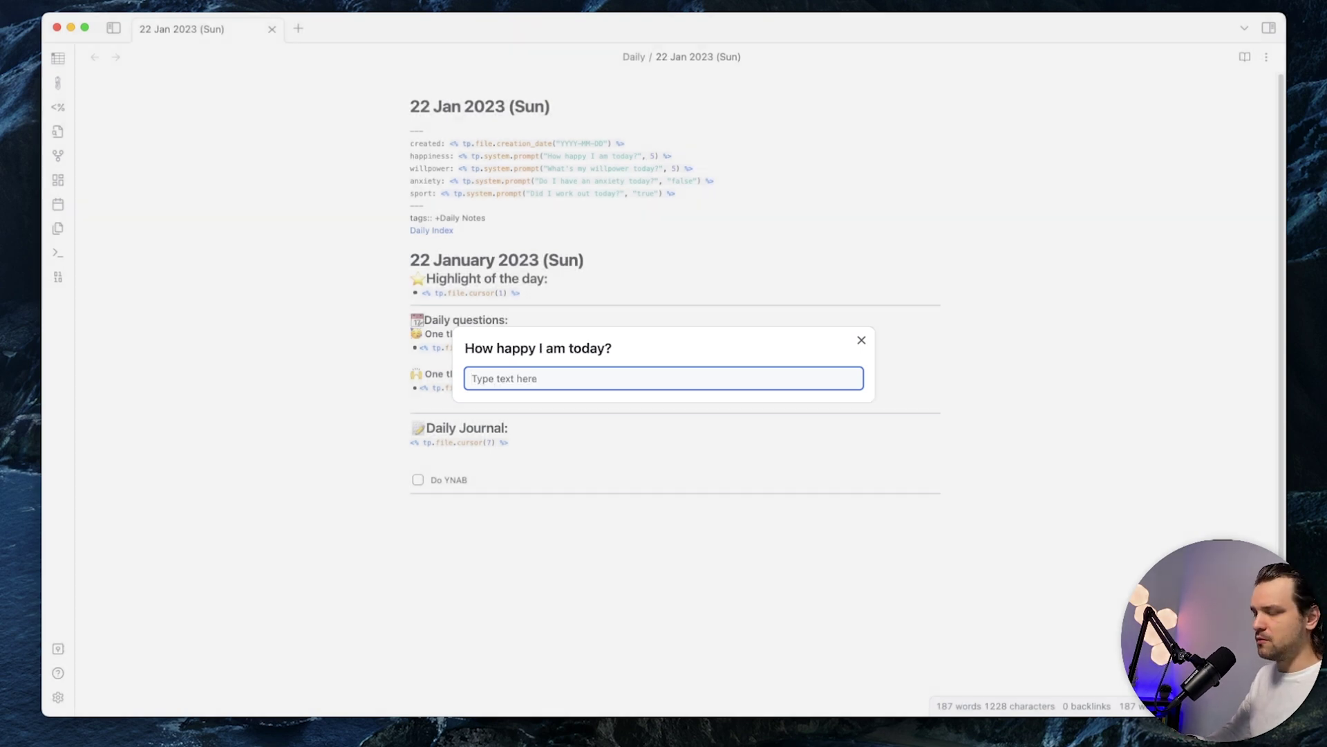
{"action": "type", "text": "10"}
{"action": "key", "text": "Return"}
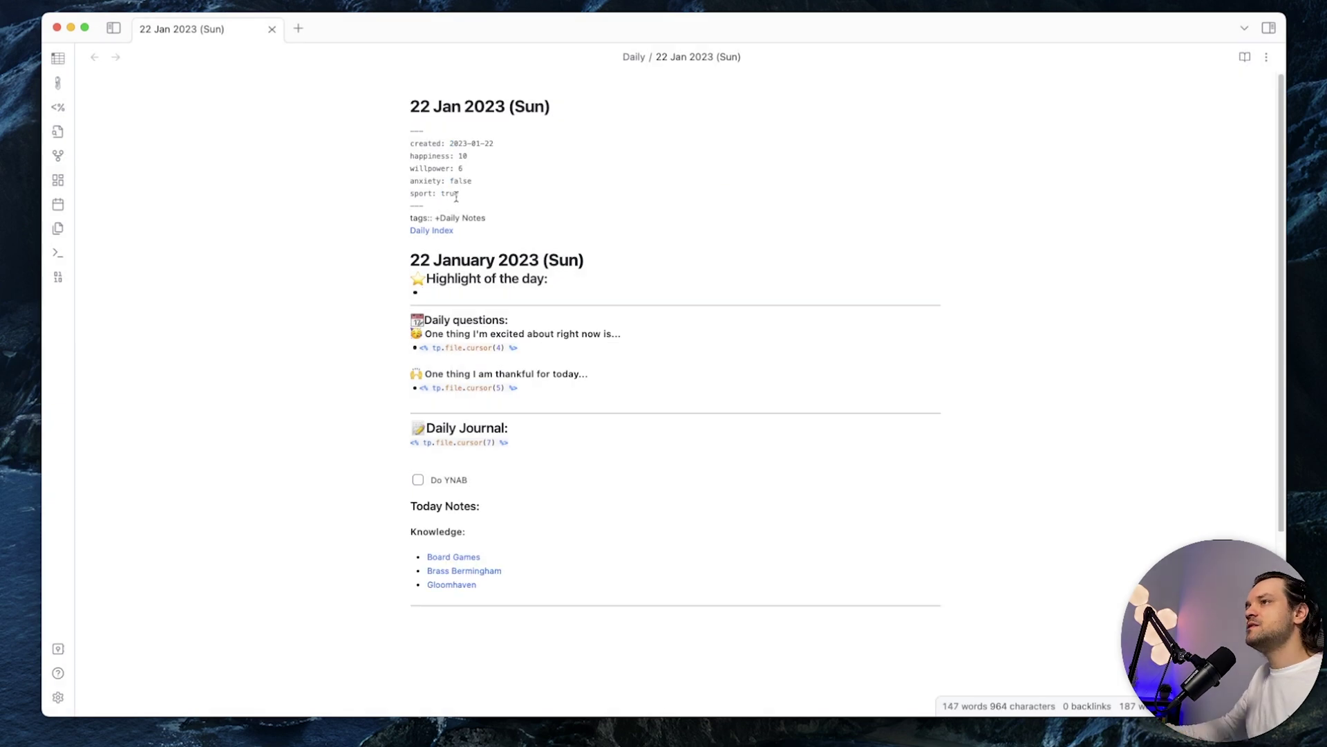
Enter the highlight 'Filmed the youtube video', the excited-about note on the new video, and thanks to subscribers.
{"action": "left_click_drag", "start_coordinate": [445, 205], "coordinate": [409, 133]}
{"action": "left_click", "coordinate": [449, 146]}
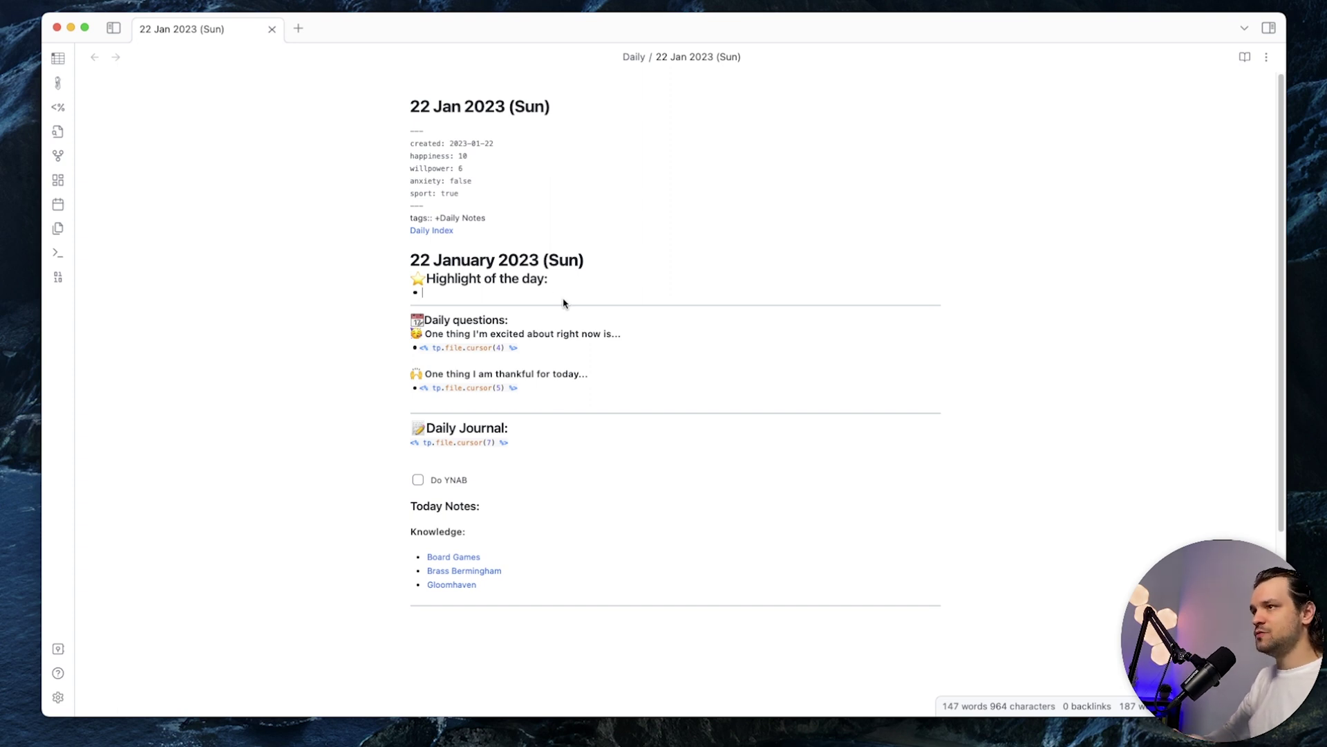
{"action": "type", "text": "Filmed the youtube video"}
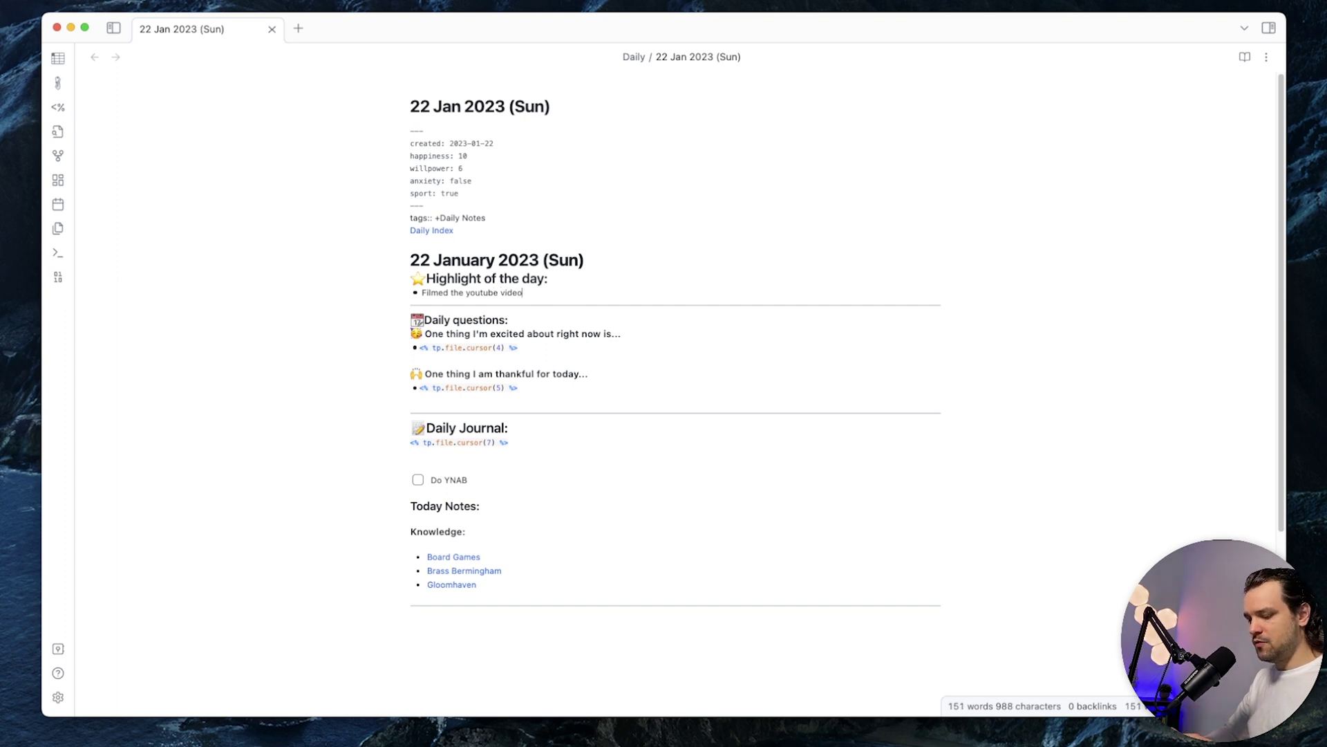
{"action": "key", "text": "alt+Tab"}
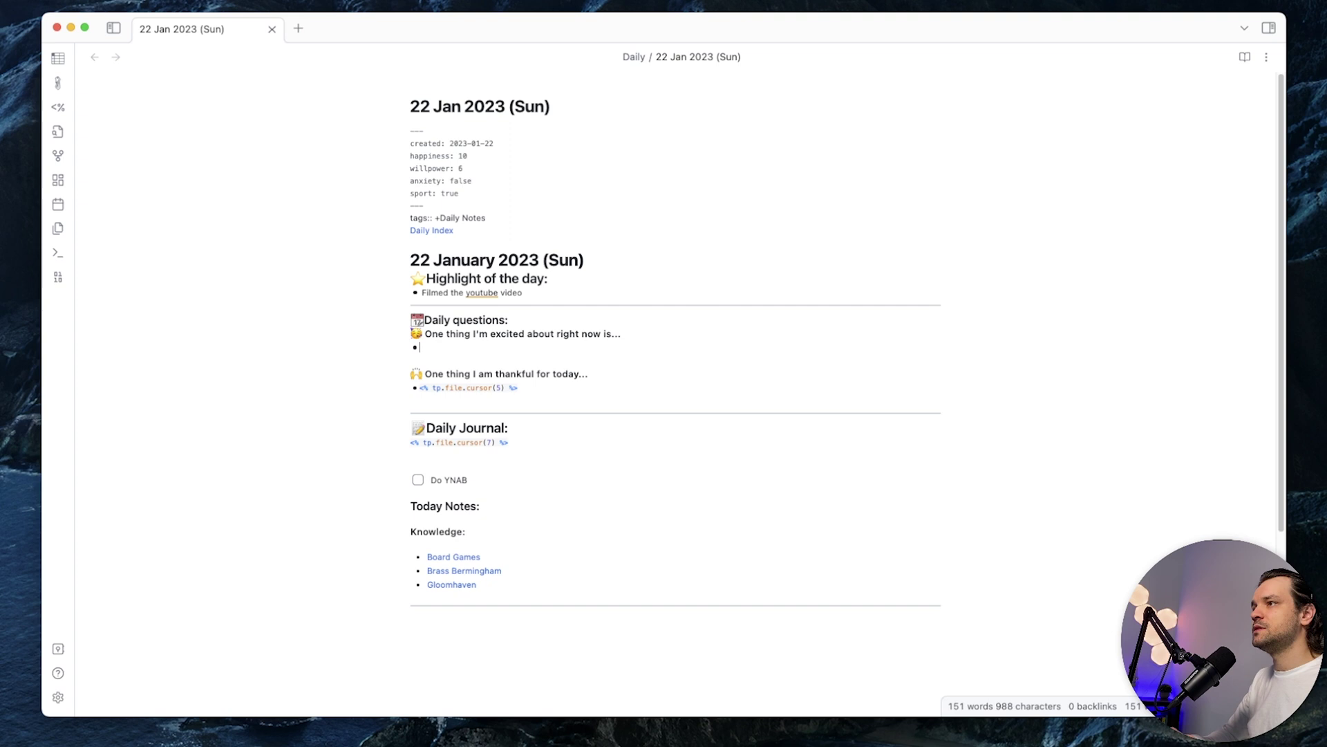
{"action": "type", "text": "I a"}
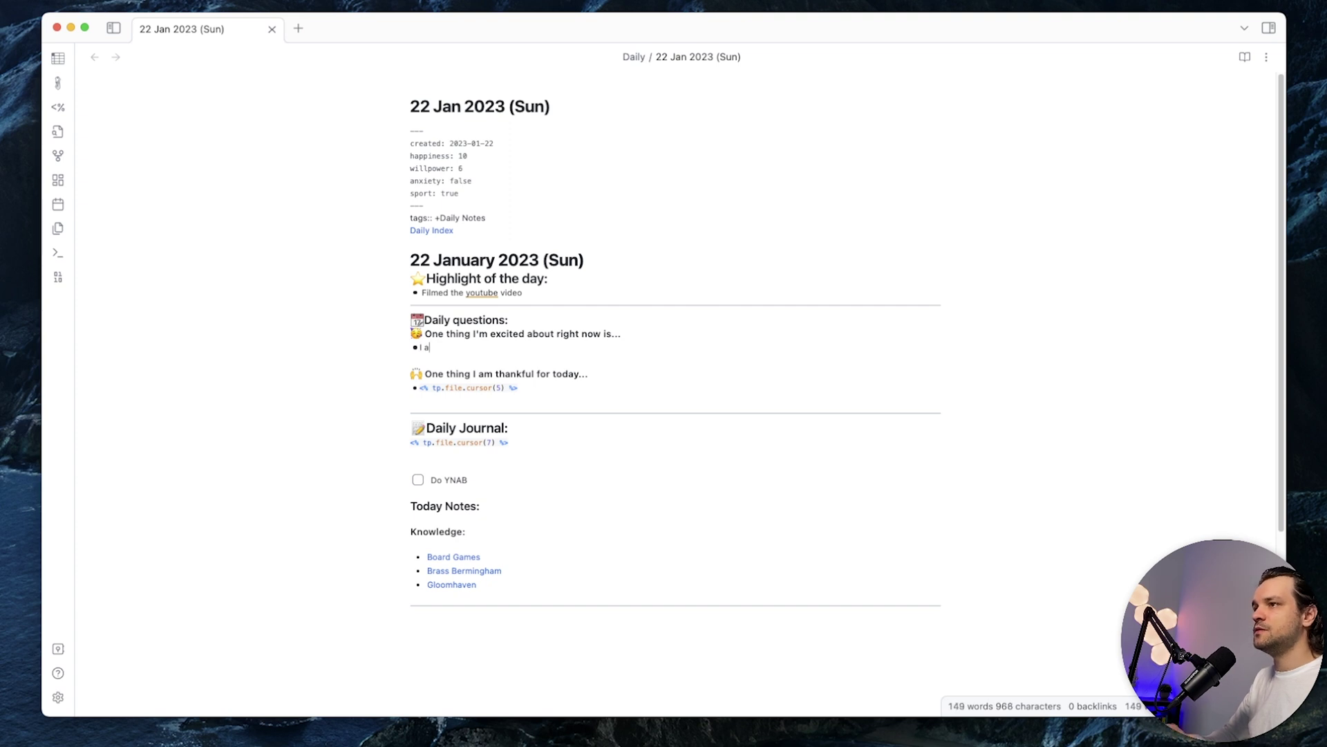
{"action": "type", "text": "m excitd "}
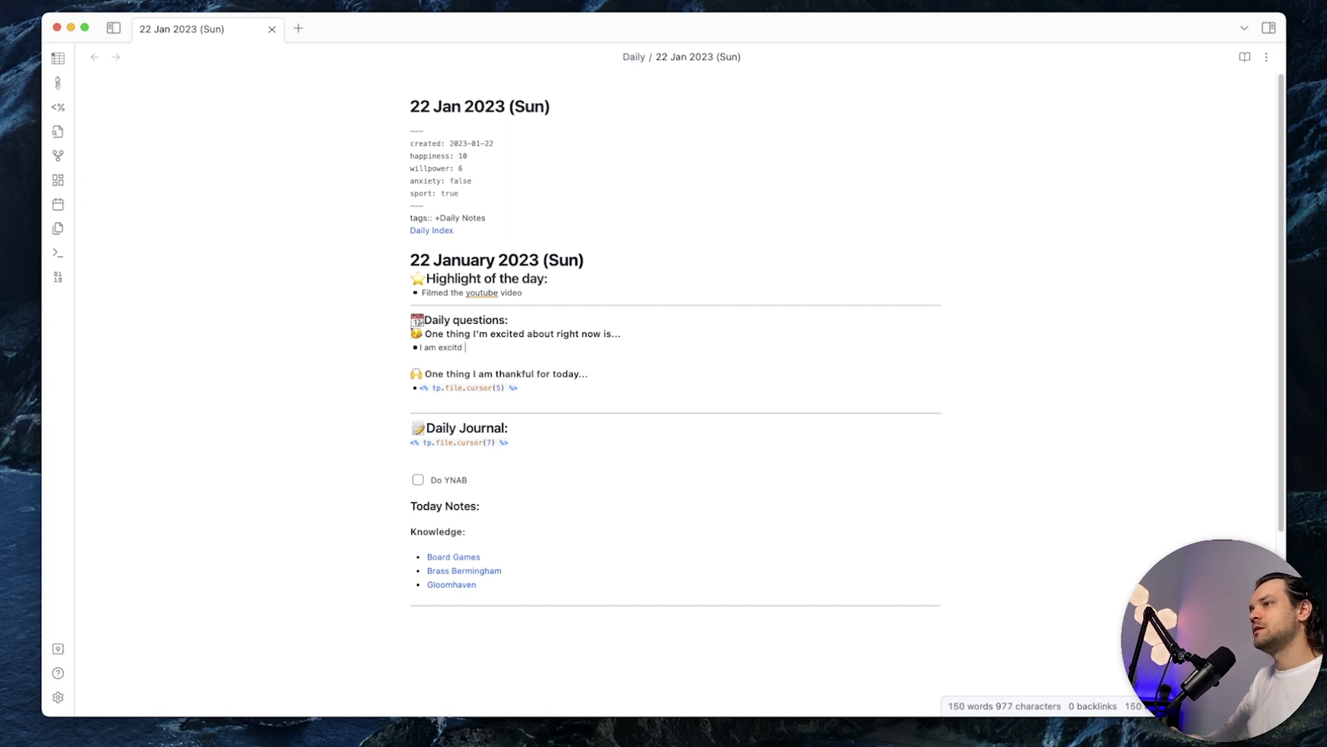
{"action": "type", "text": "about my new video"}
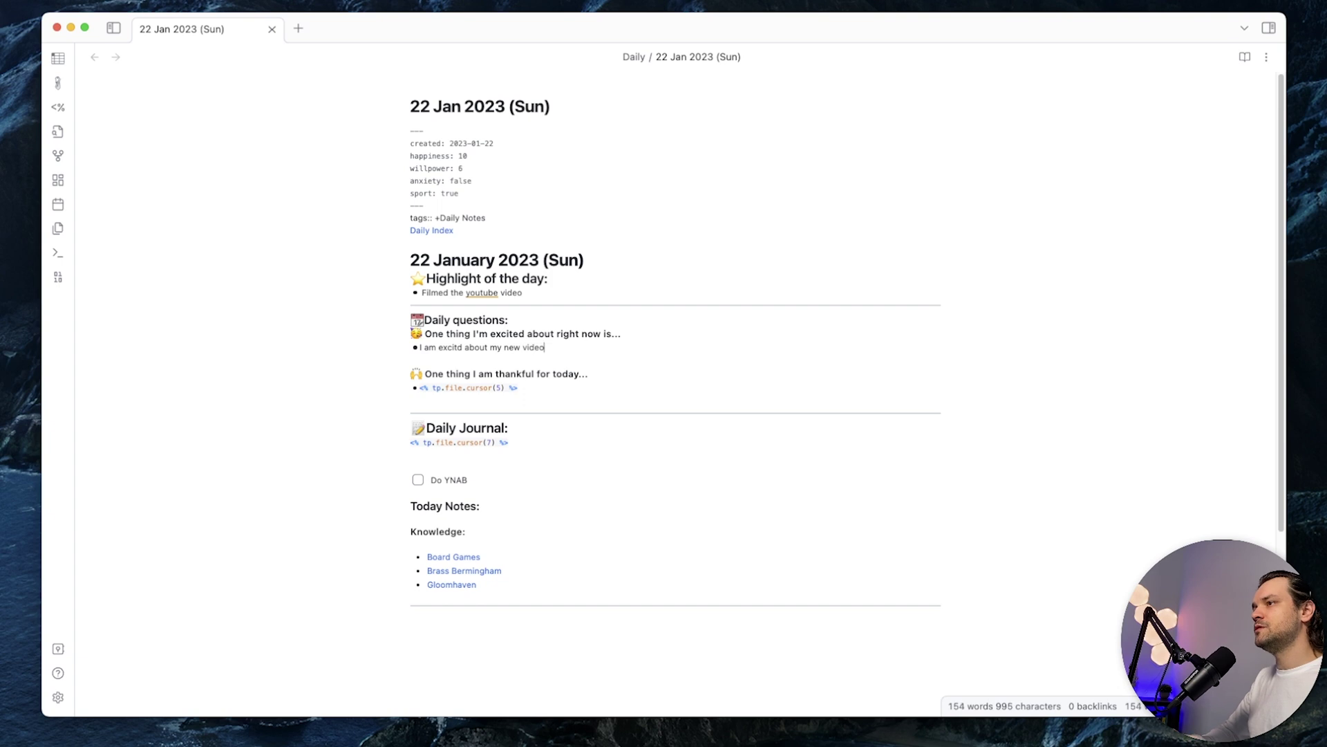
{"action": "key", "text": "alt+Tab"}
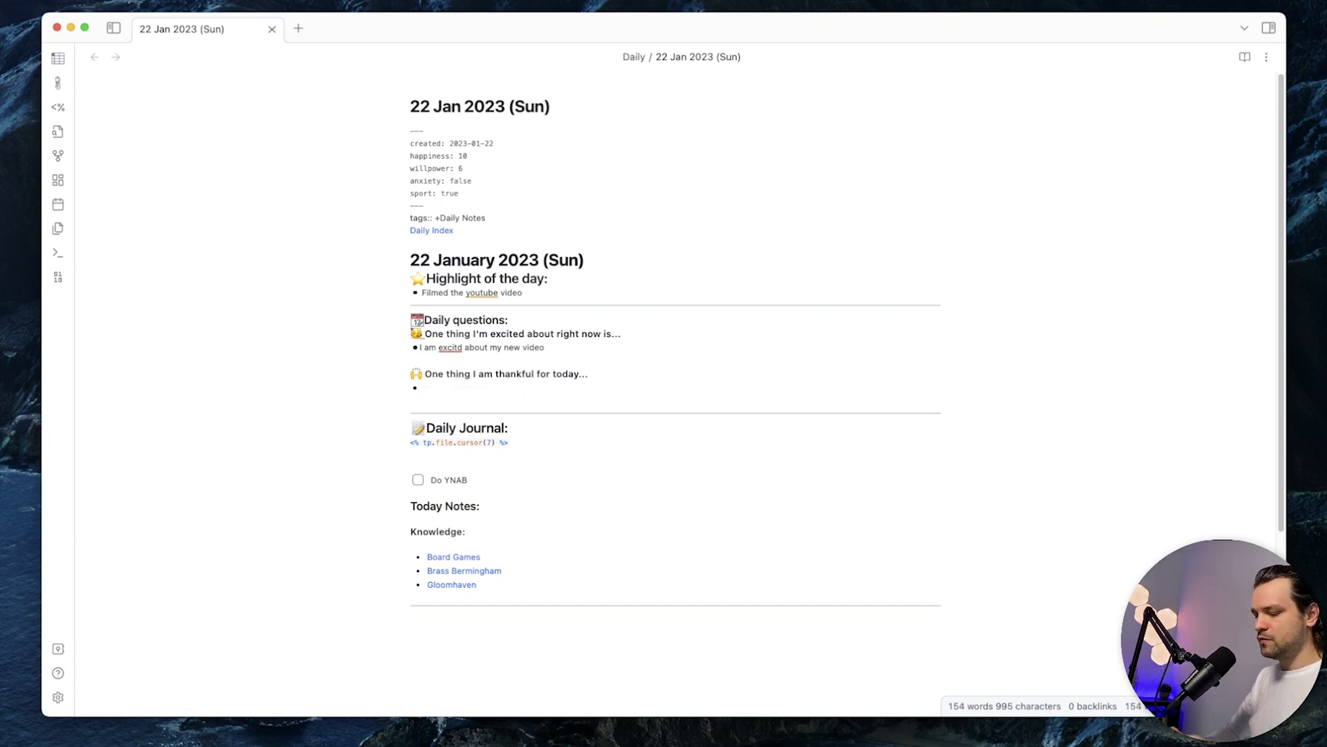
{"action": "type", "text": "For you guys sub"}
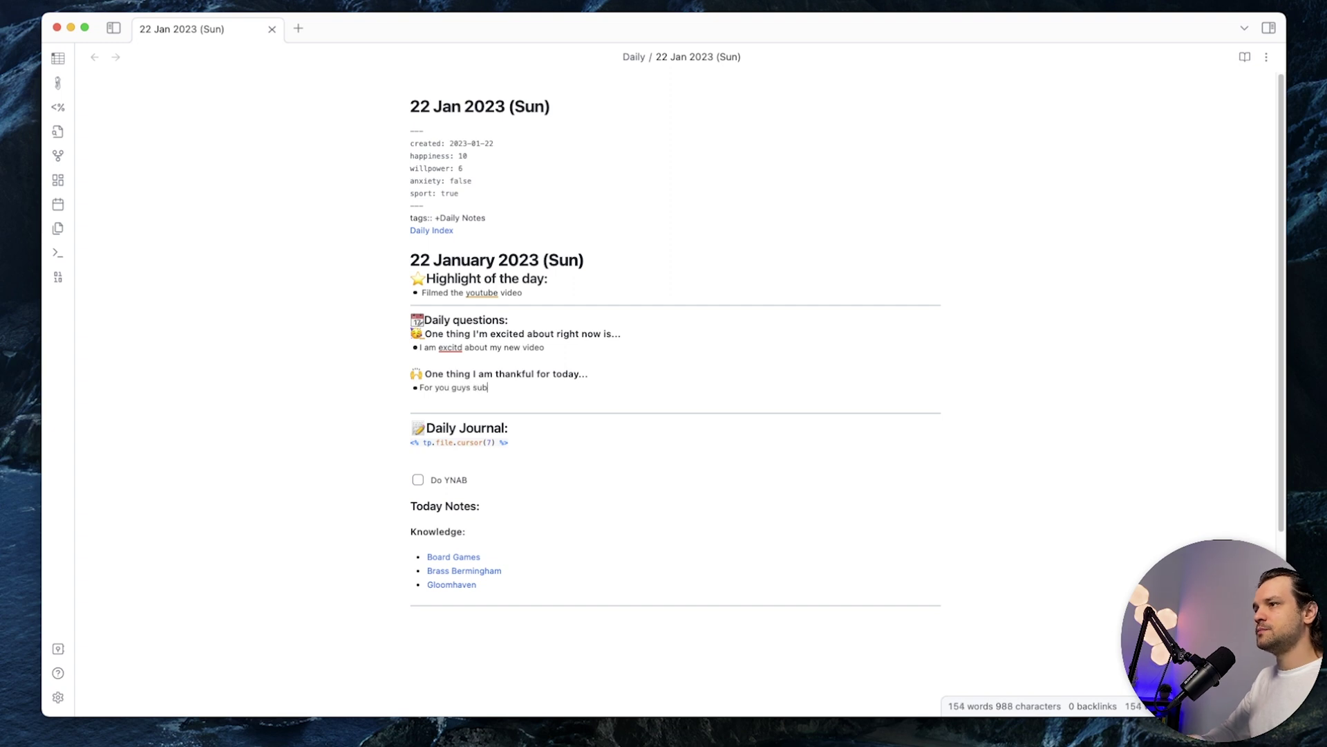
{"action": "type", "text": "scribing t"}
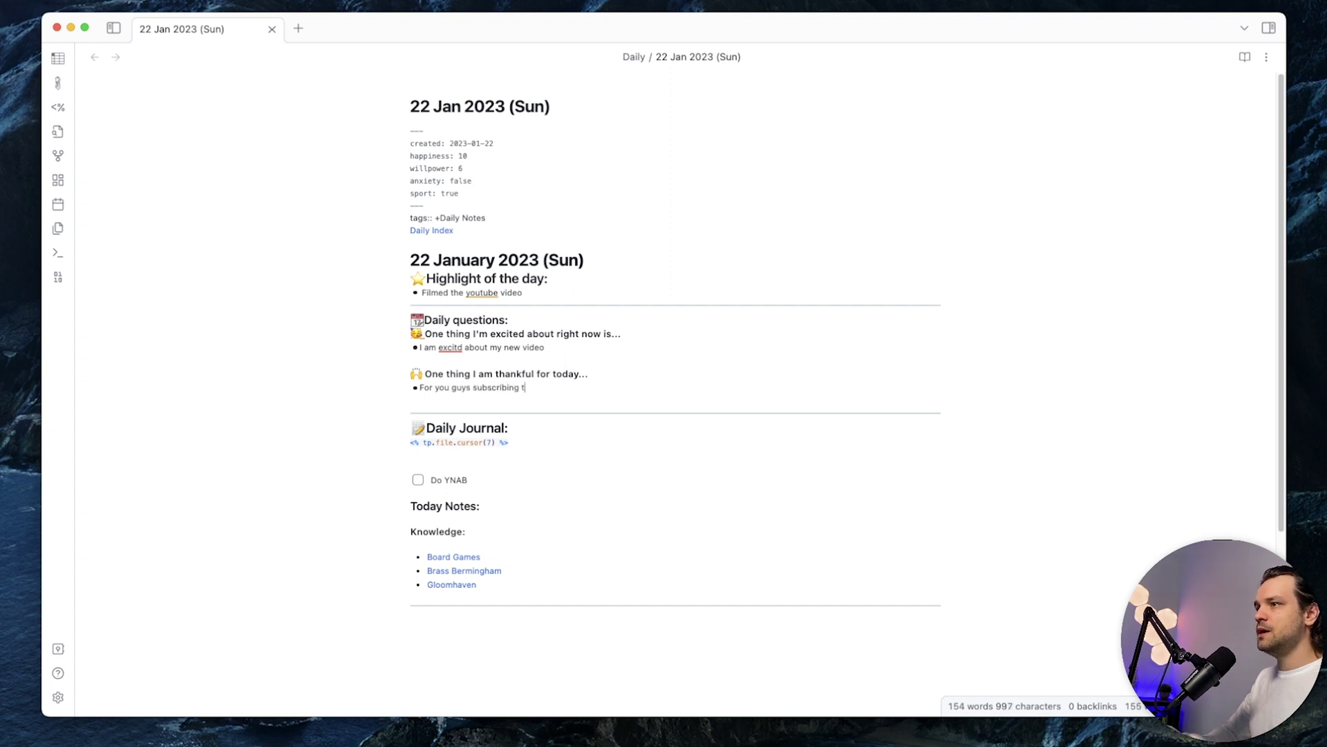
{"action": "type", "text": "o my channel."}
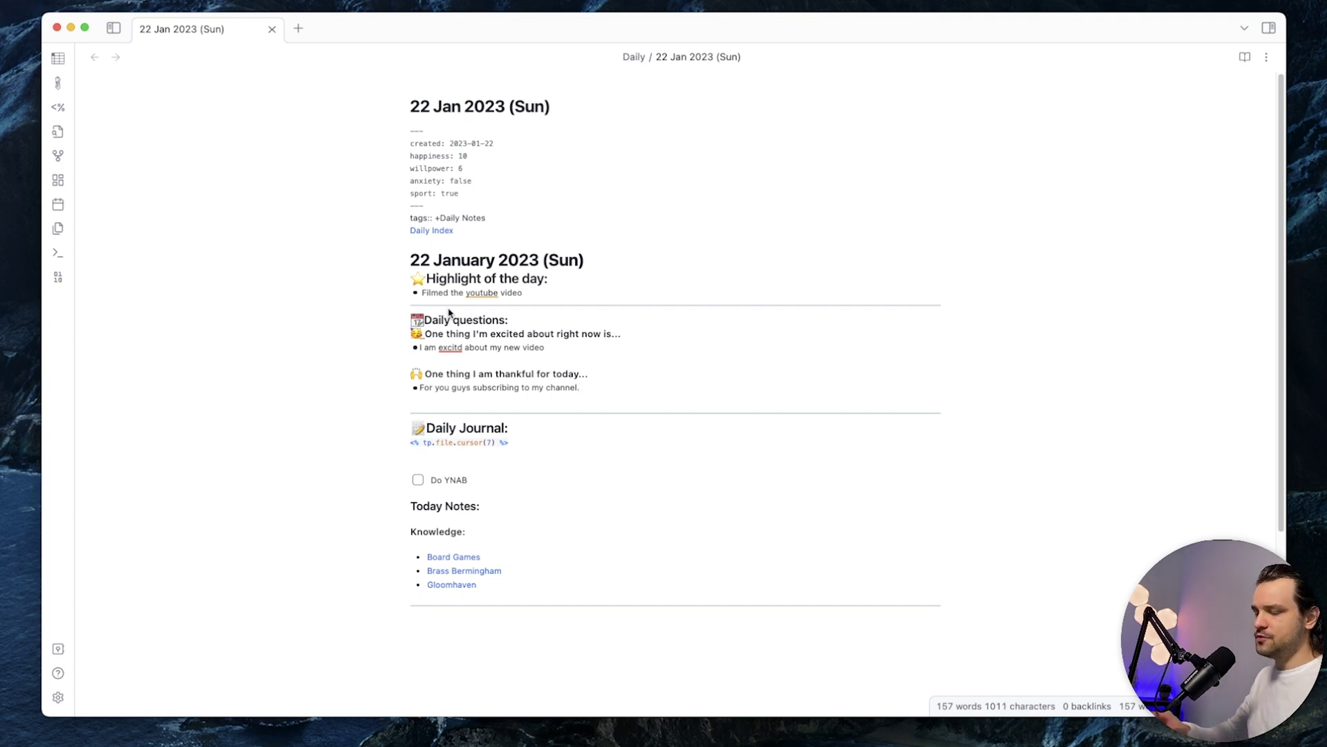
Add the journal bullet 'Today I filmed a youtube video' and start a new bullet.
{"action": "key", "text": "alt+Tab"}
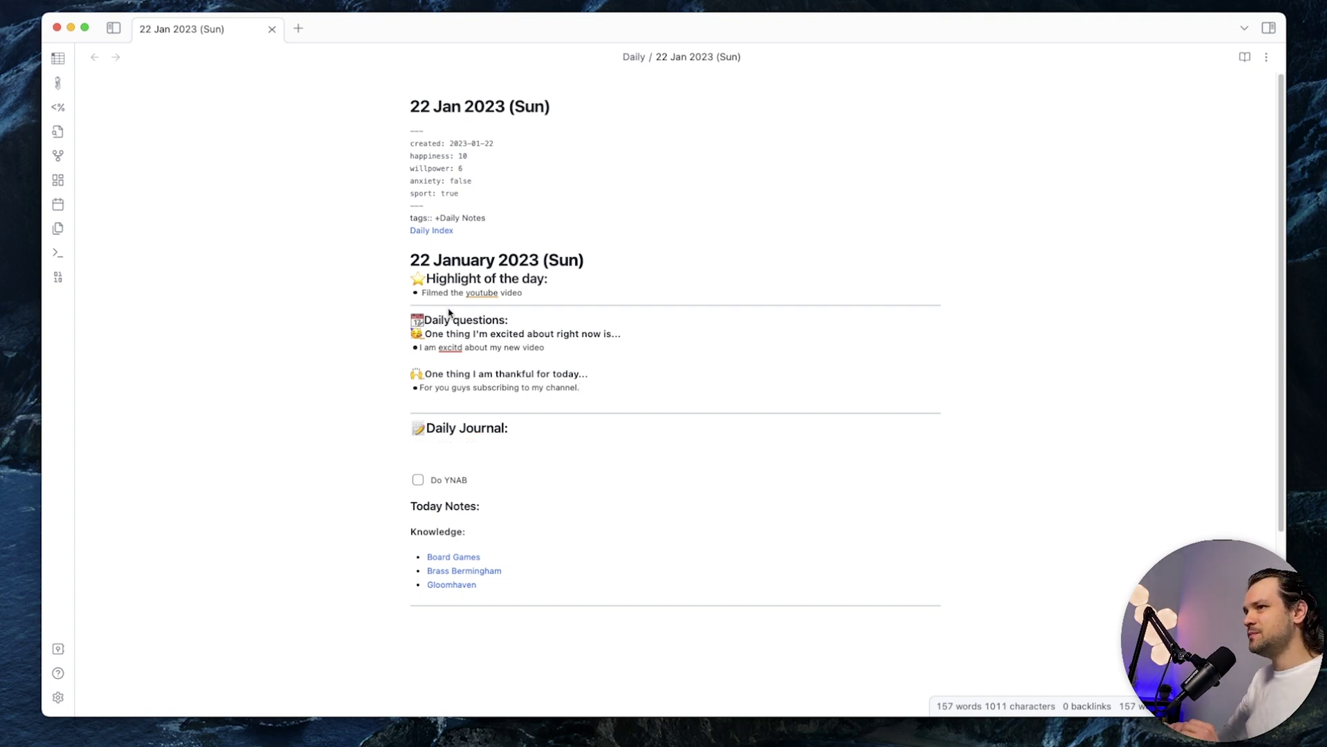
{"action": "type", "text": "- "}
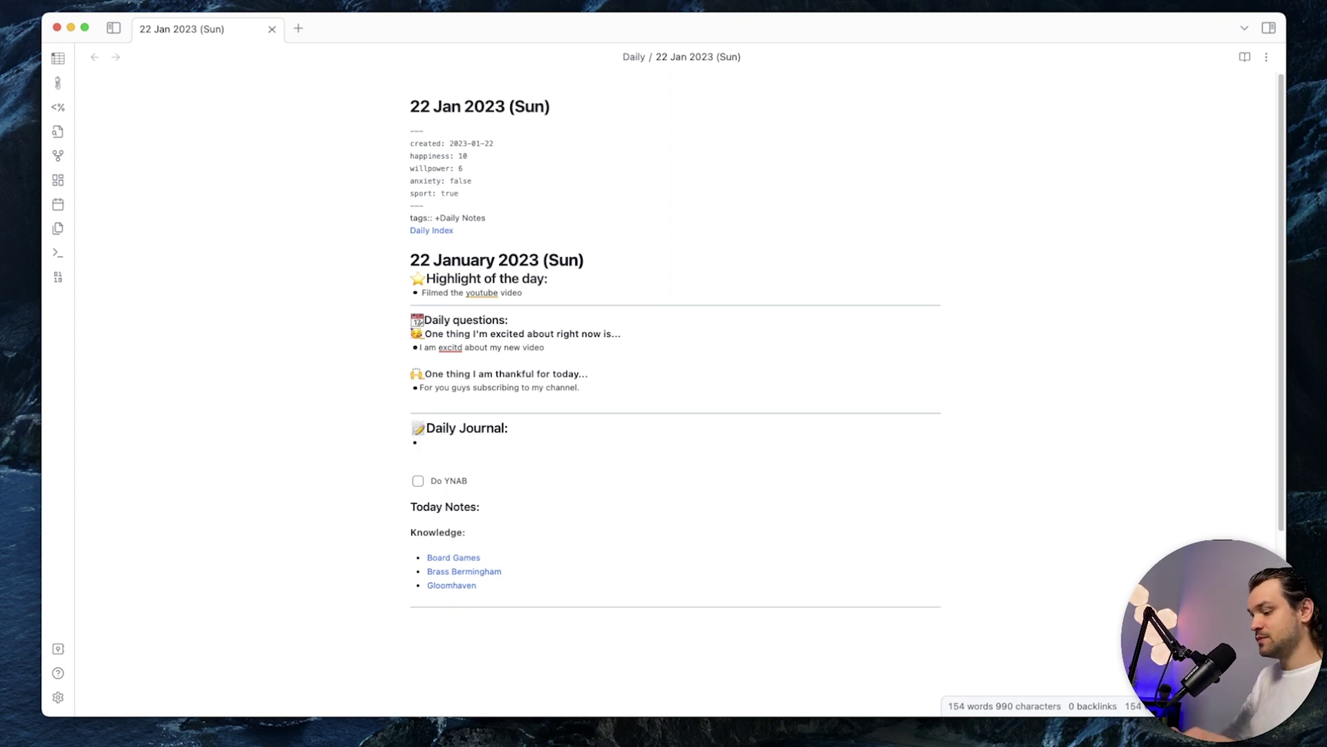
{"action": "type", "text": "Today I "}
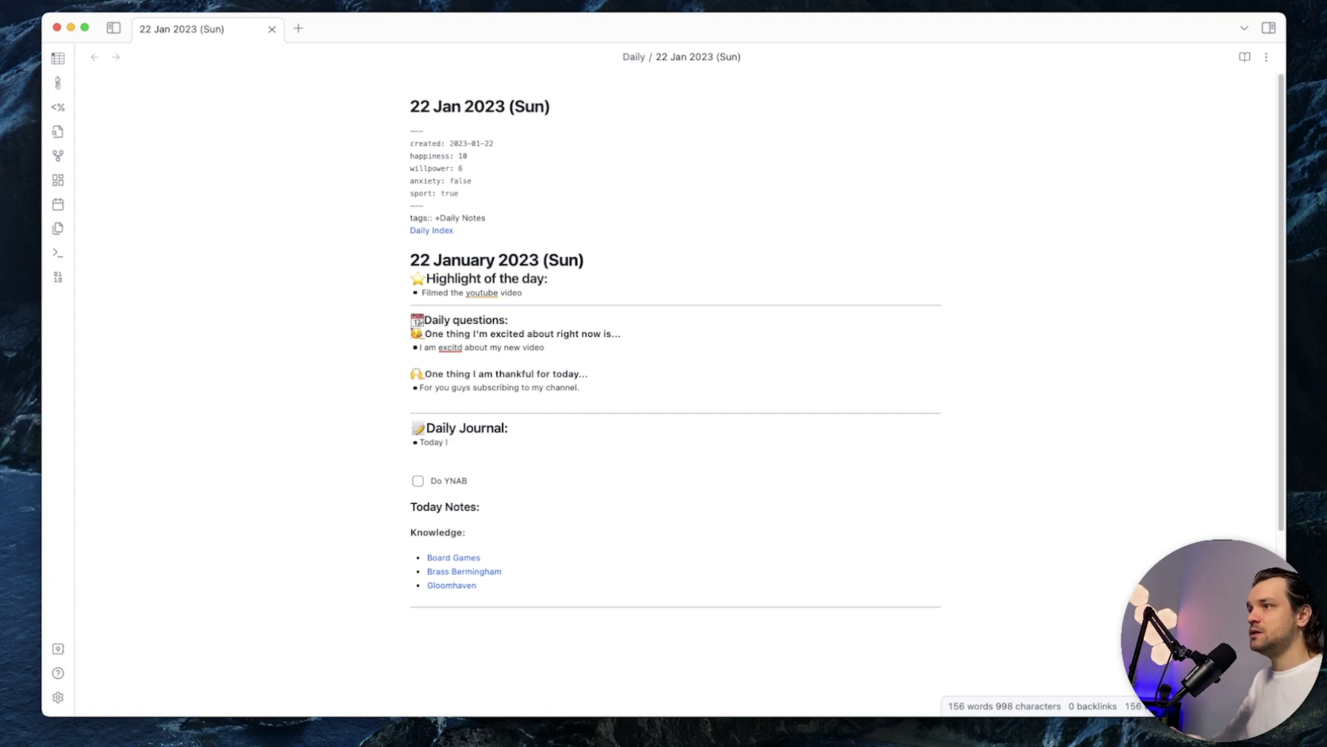
{"action": "type", "text": "fillmed a youtub"}
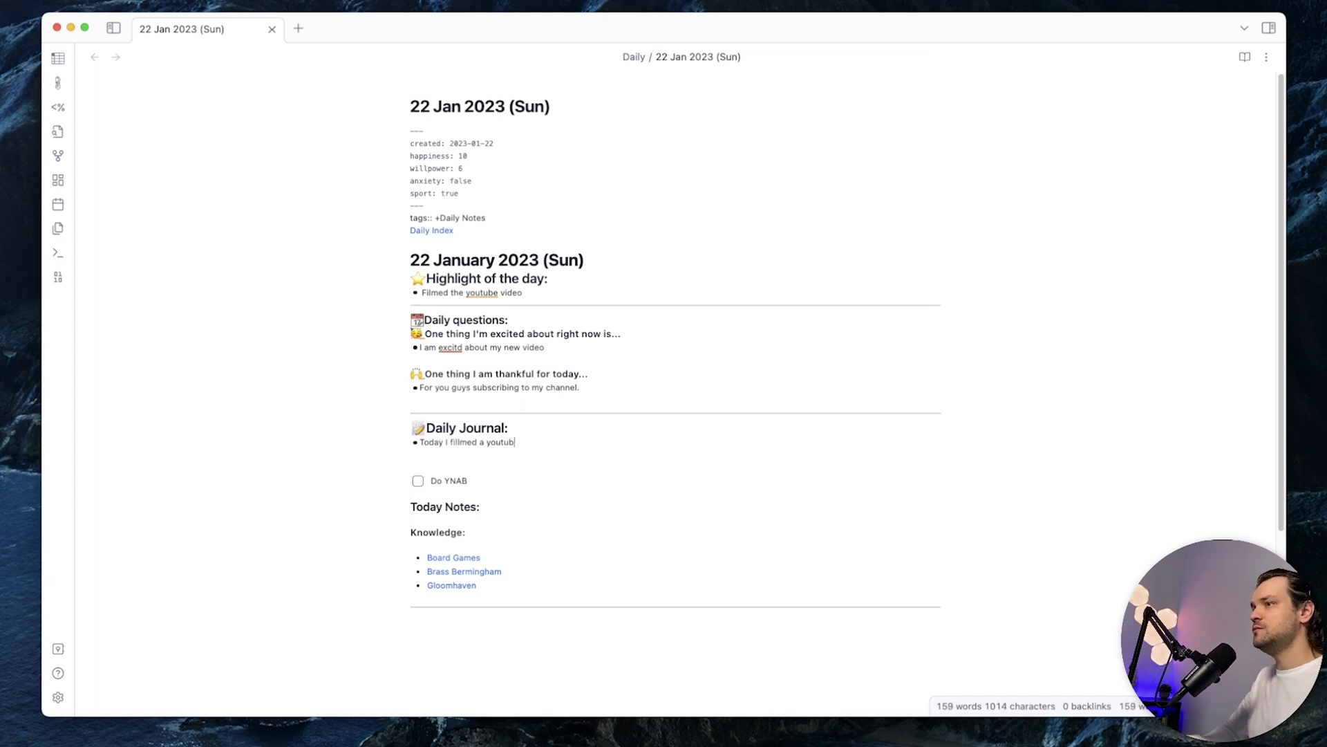
{"action": "type", "text": "e vidoe"}
{"action": "key", "text": "Return"}
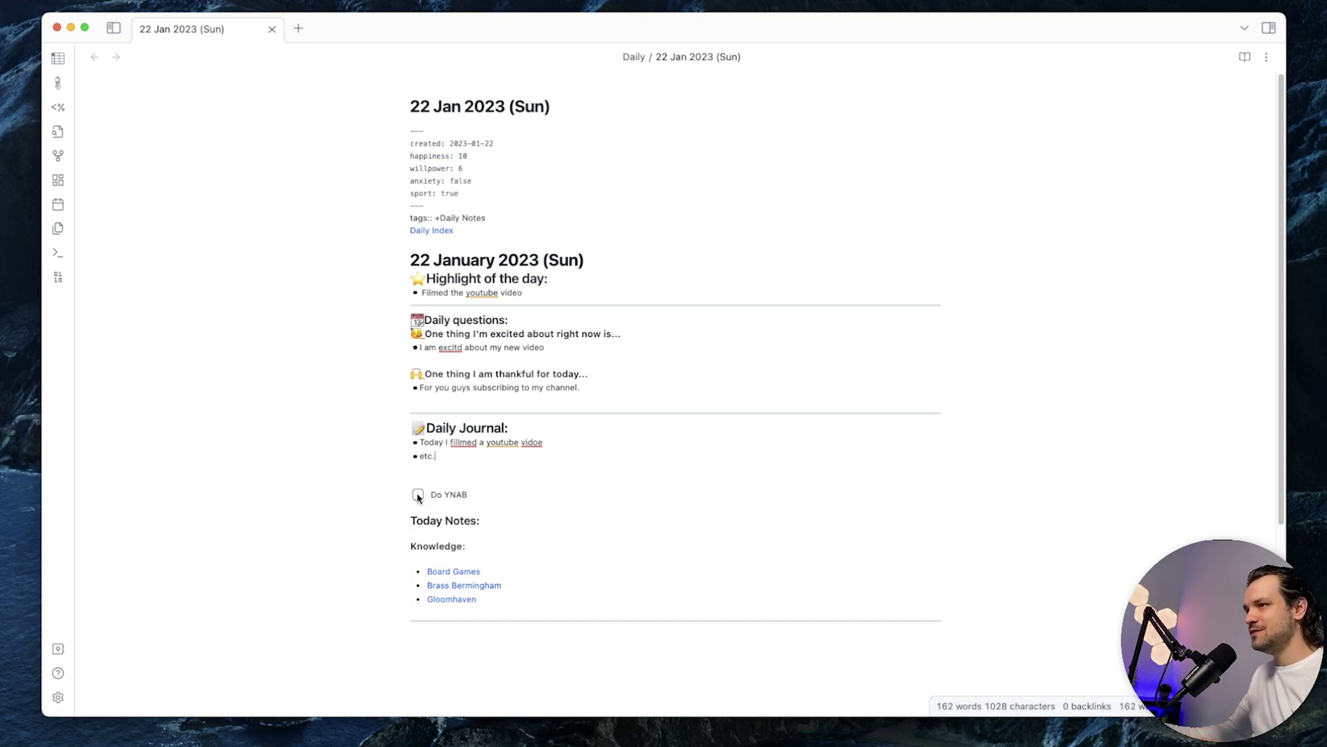
{"action": "key", "text": "Down"}
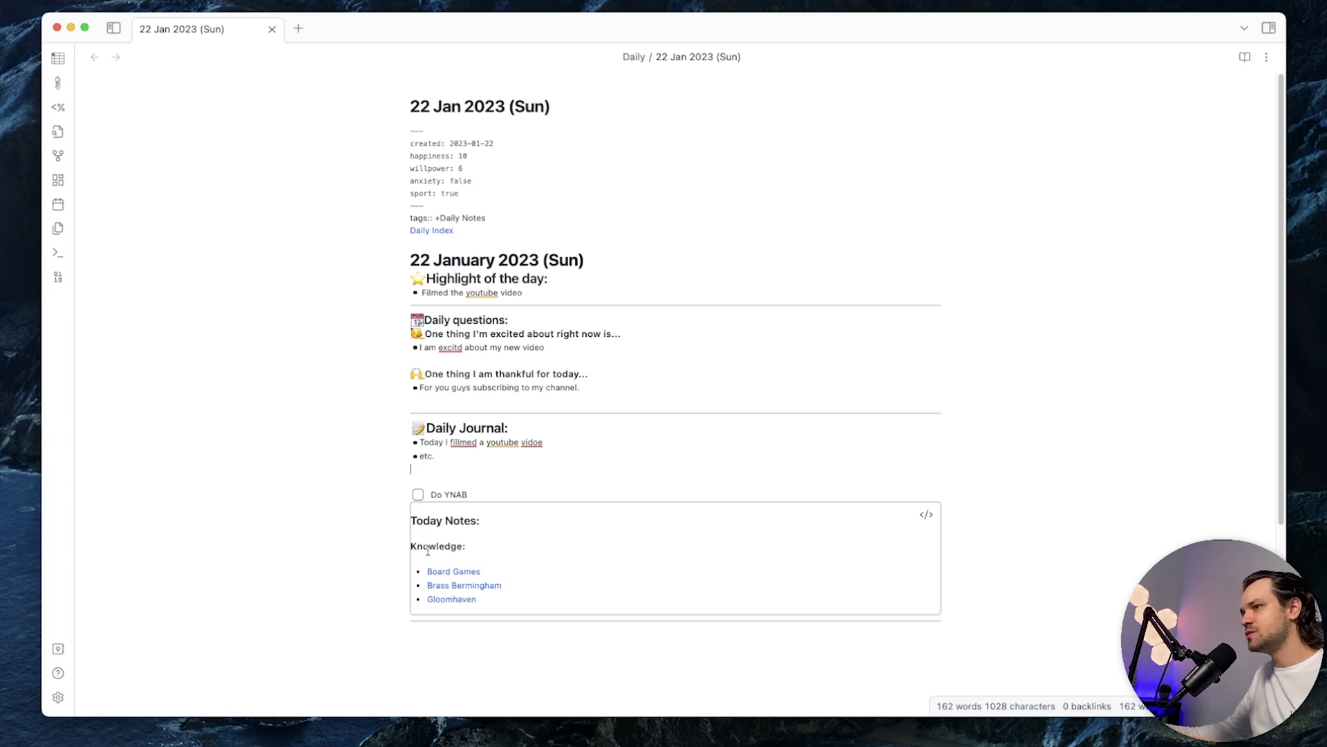
Inspect the dataviewjs code behind Today Notes, then let the section render again.
{"action": "mouse_move", "coordinate": [431, 572]}
{"action": "mouse_move", "coordinate": [463, 607]}
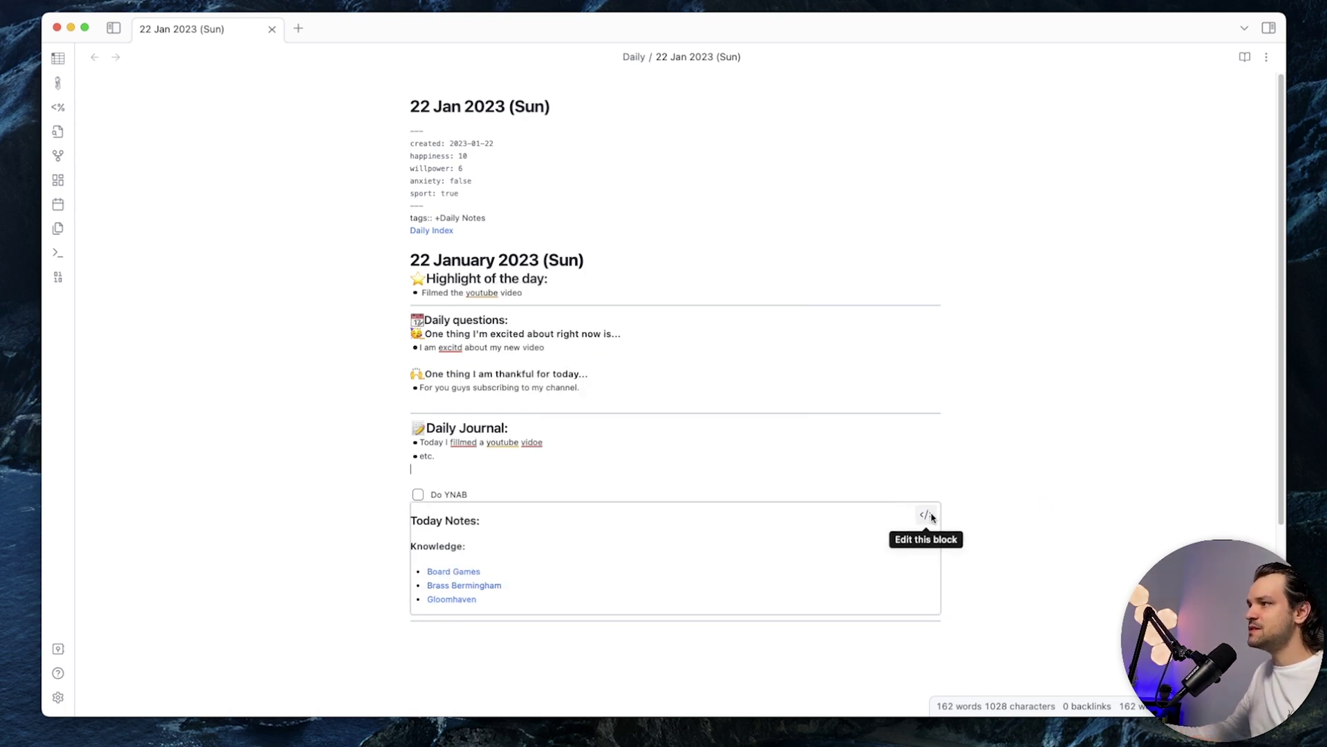
{"action": "left_click", "coordinate": [928, 516]}
{"action": "left_click", "coordinate": [604, 591]}
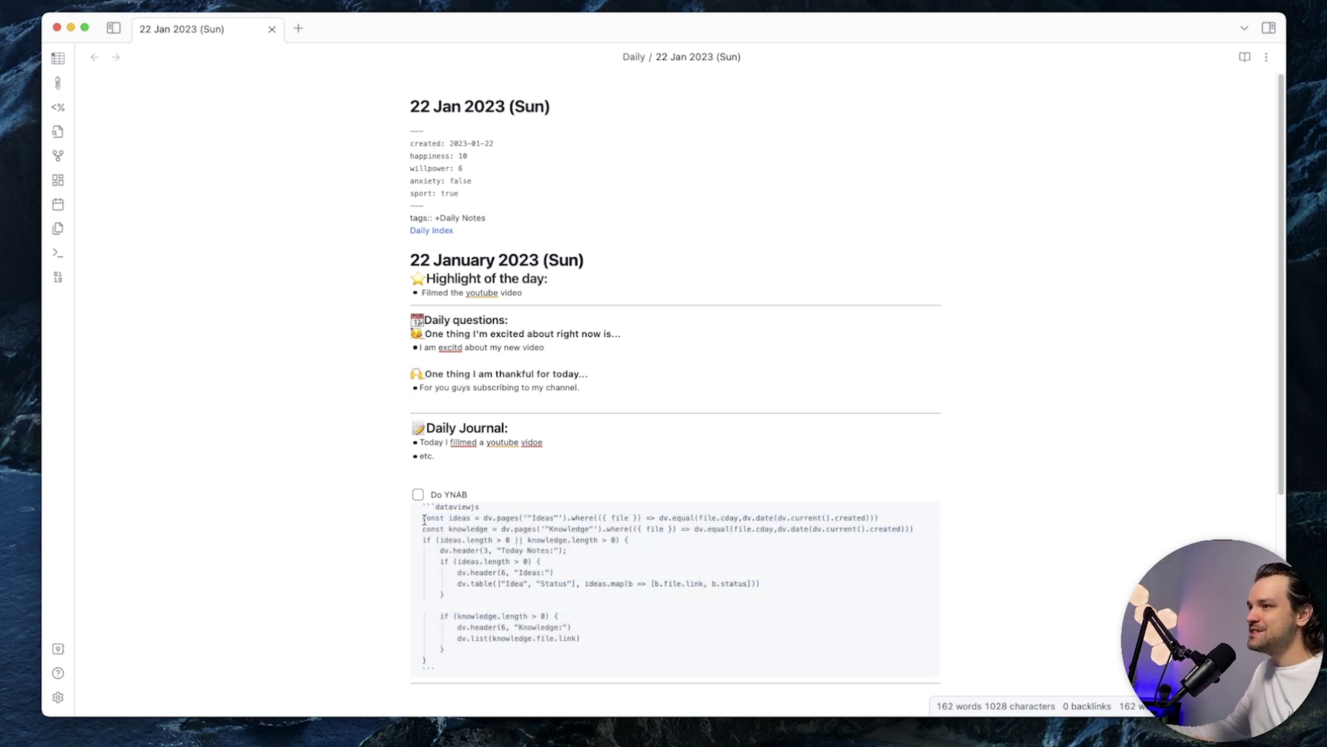
{"action": "left_click_drag", "start_coordinate": [424, 519], "coordinate": [658, 650]}
{"action": "left_click", "coordinate": [658, 619]}
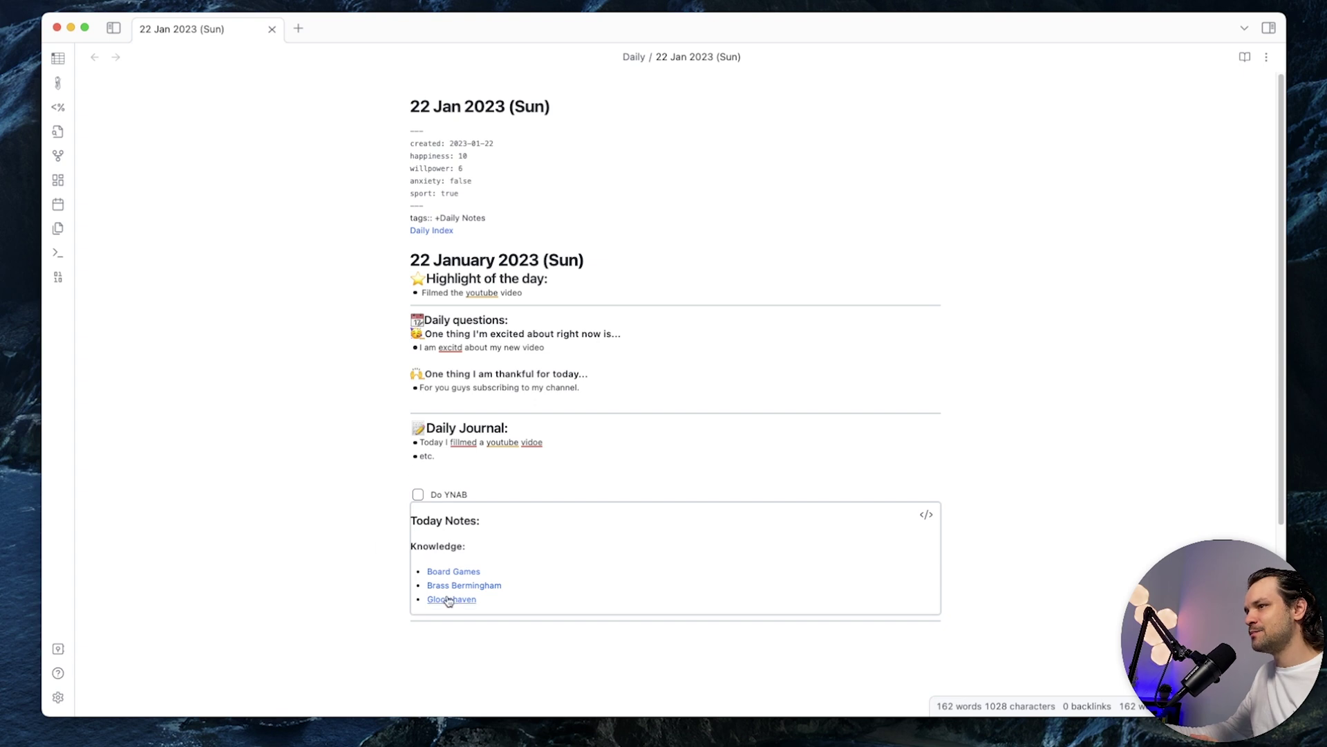
{"action": "left_click", "coordinate": [619, 481]}
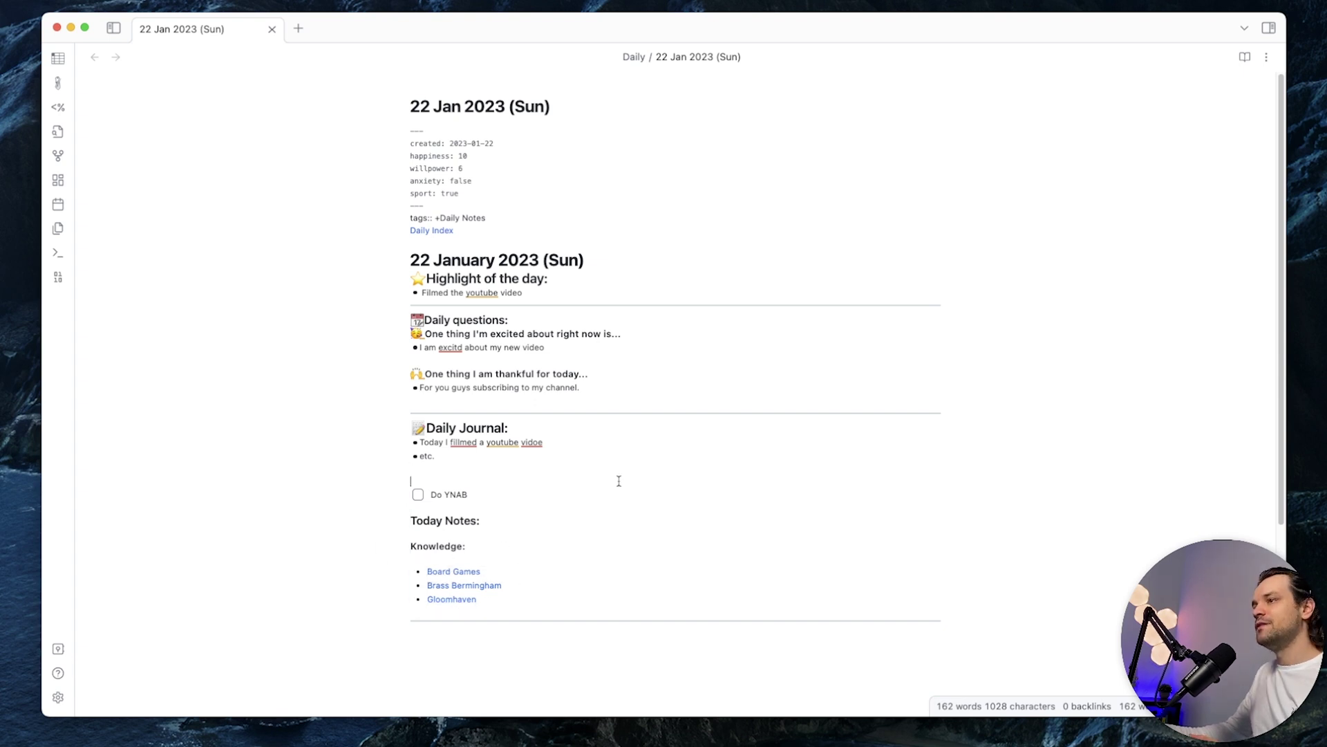
Open the Daily Index note from the daily note and scroll through its tracker heatmaps.
{"action": "left_click", "coordinate": [438, 234]}
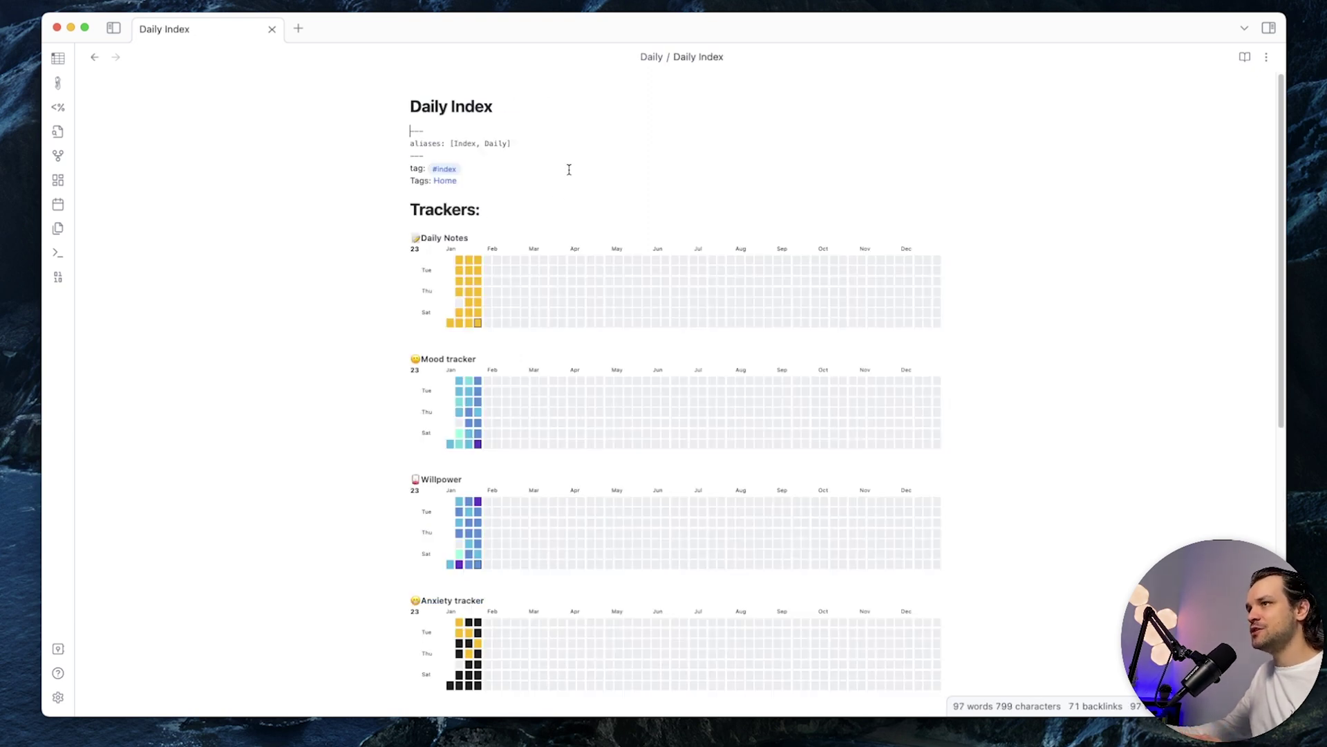
{"action": "scroll", "coordinate": [572, 349], "scroll_direction": "down", "scroll_amount": 3}
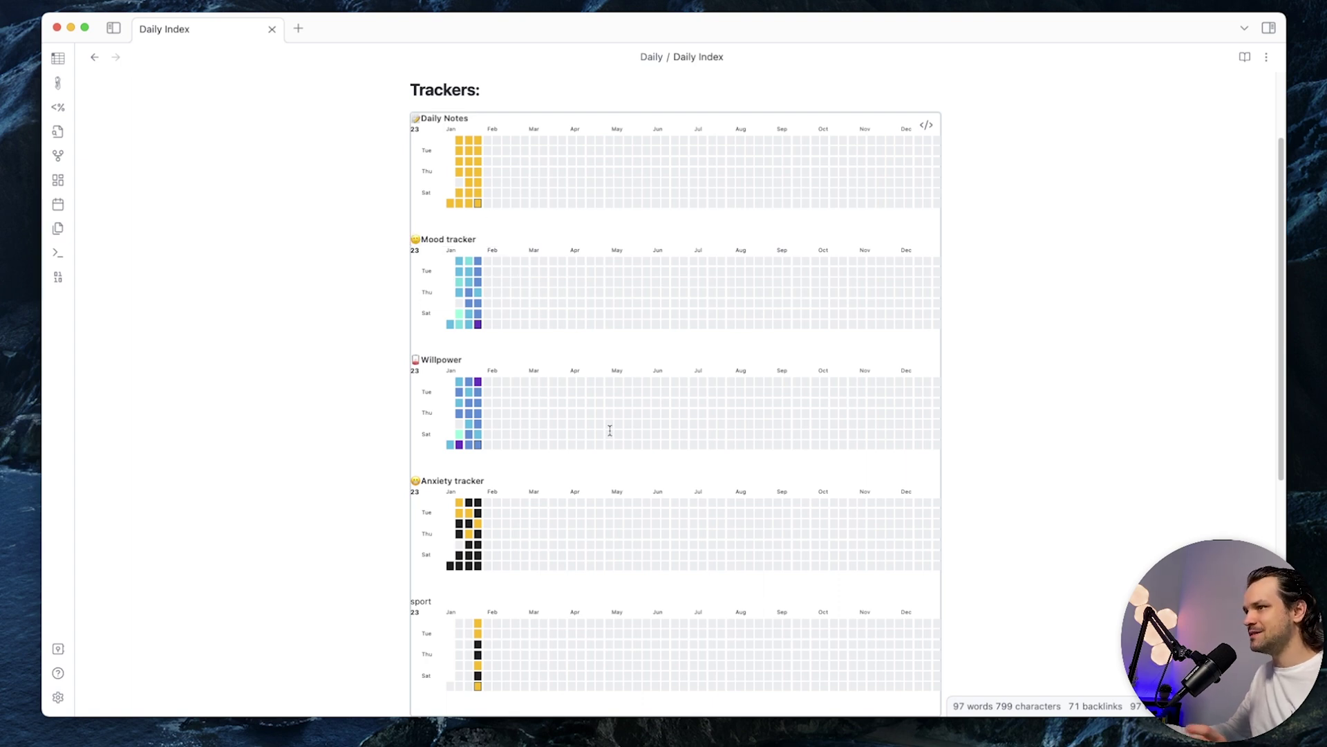
{"action": "scroll", "coordinate": [652, 474], "scroll_direction": "up", "scroll_amount": 3}
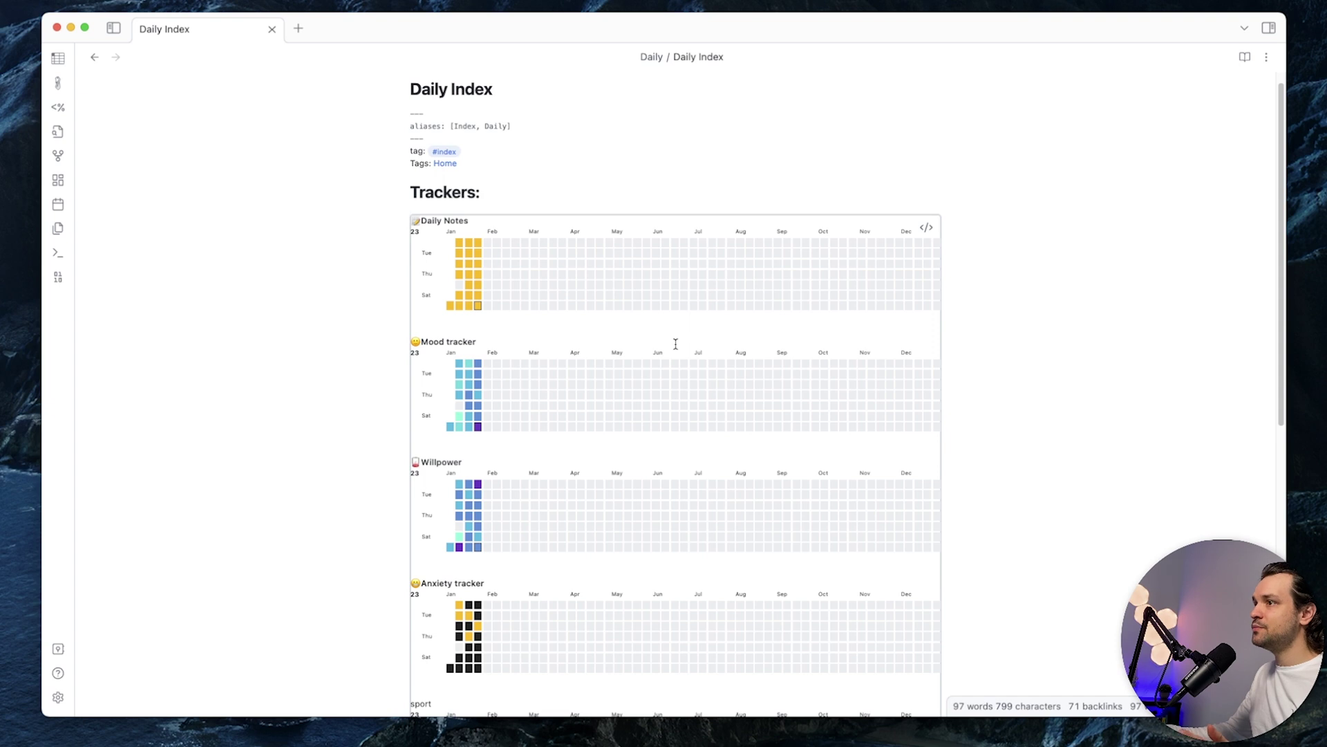
{"action": "scroll", "coordinate": [761, 415], "scroll_direction": "down", "scroll_amount": 3}
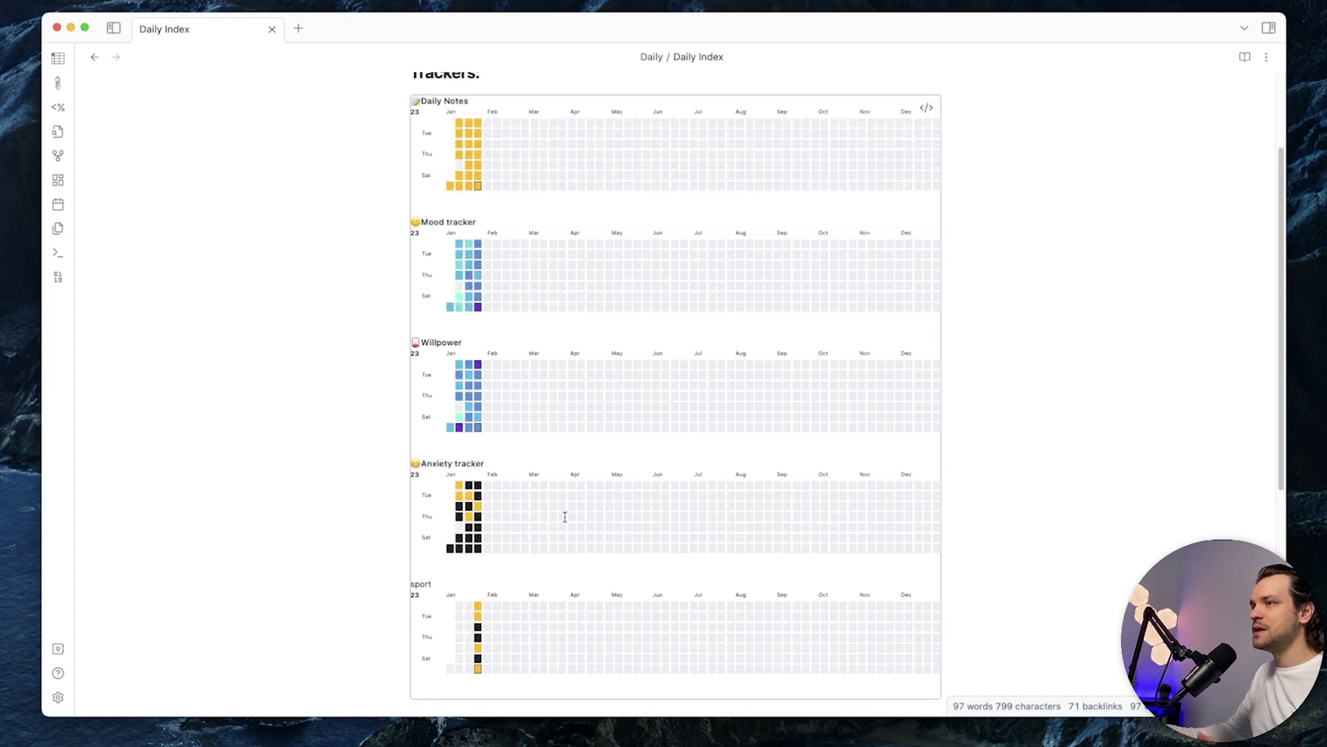
{"action": "scroll", "coordinate": [565, 517], "scroll_direction": "up", "scroll_amount": 1}
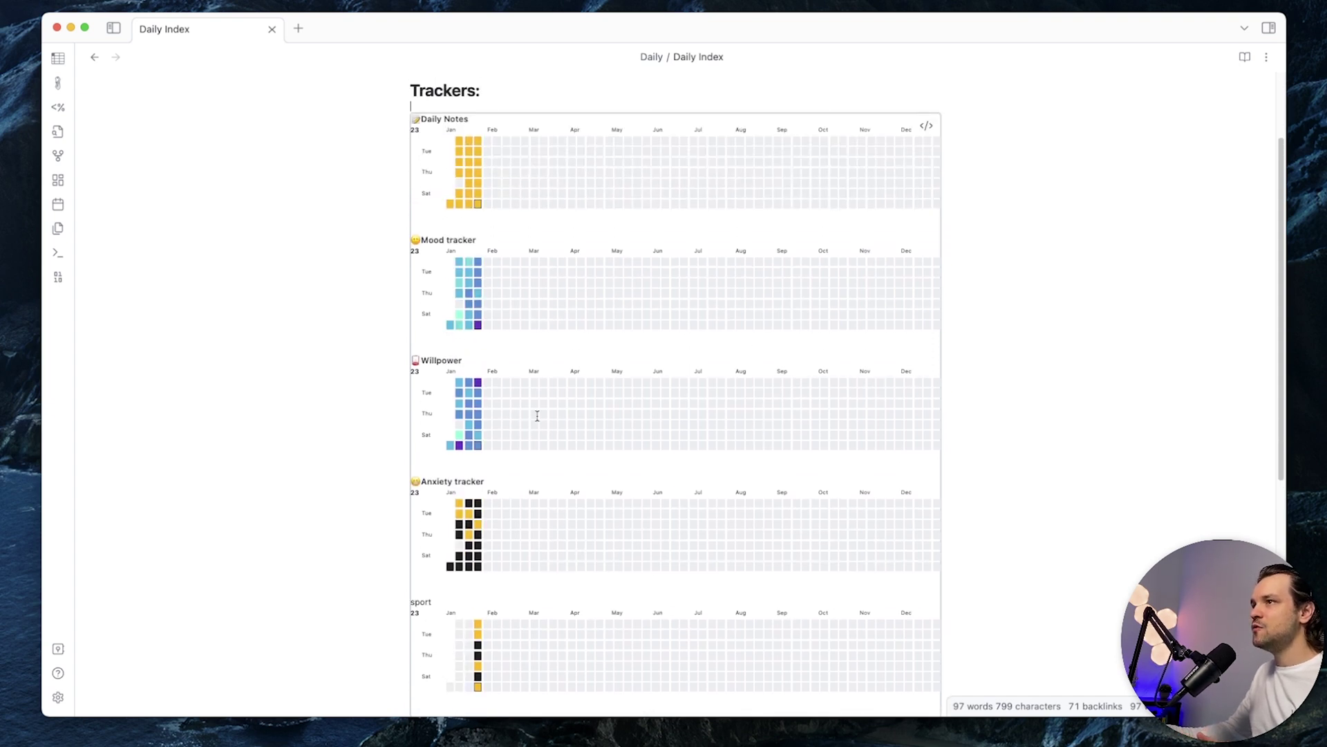
Preview a day cell and review the Mood, Willpower, Anxiety and sport heatmaps.
{"action": "left_click", "coordinate": [424, 109]}
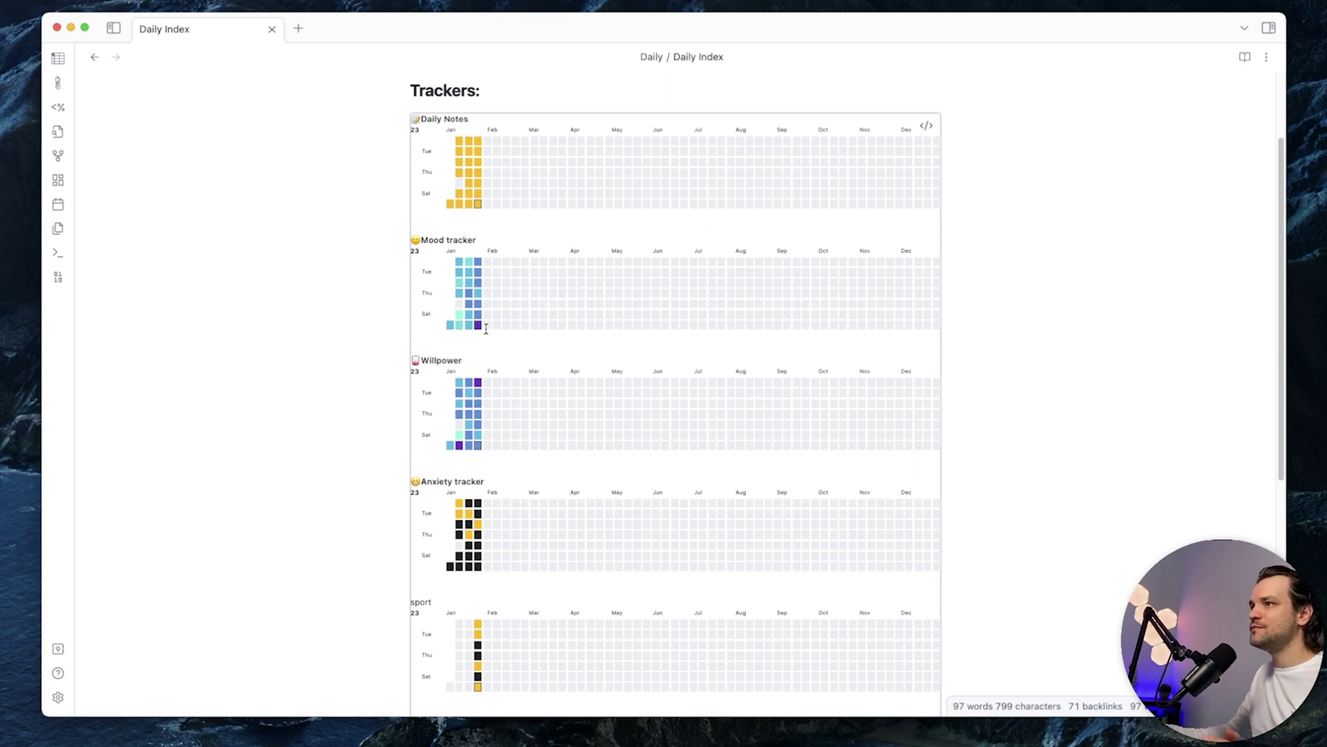
{"action": "mouse_move", "coordinate": [479, 331]}
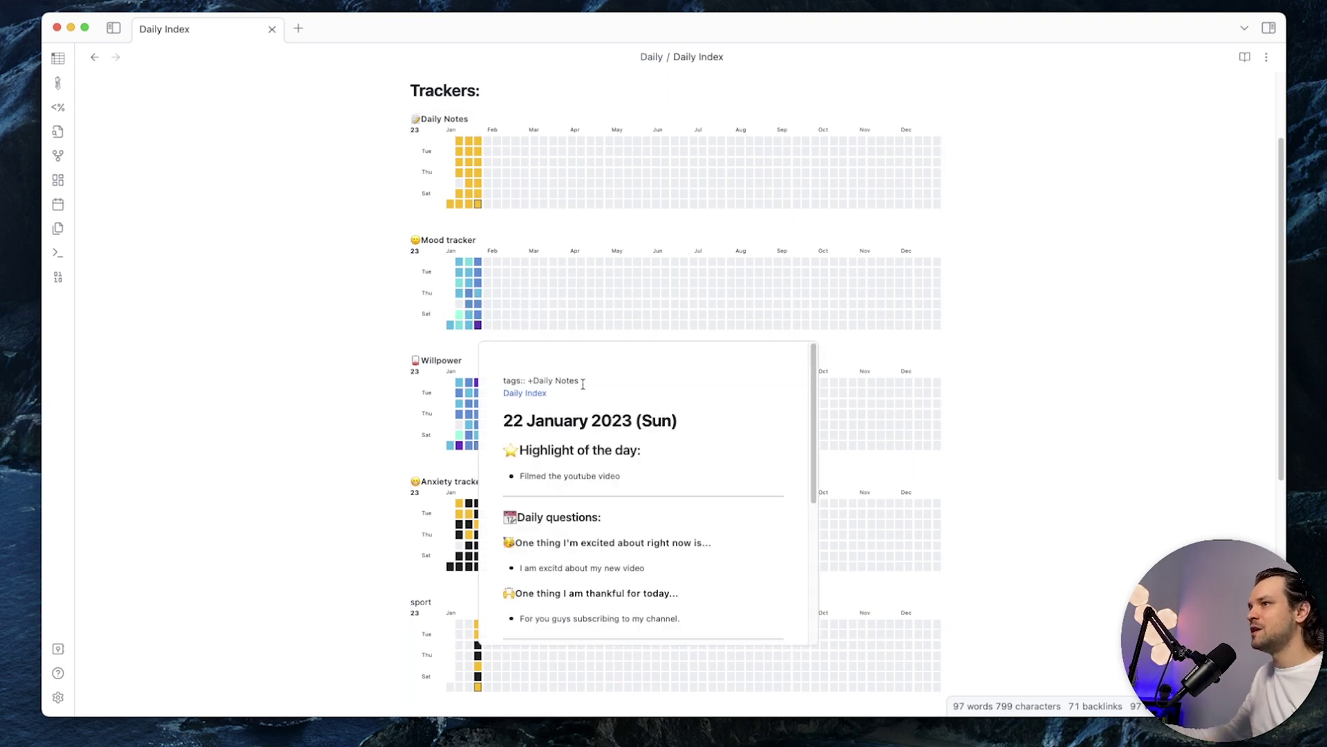
{"action": "scroll", "coordinate": [631, 423], "scroll_direction": "down", "scroll_amount": 3}
{"action": "scroll", "coordinate": [654, 474], "scroll_direction": "down", "scroll_amount": 2}
{"action": "scroll", "coordinate": [653, 473], "scroll_direction": "up", "scroll_amount": 5}
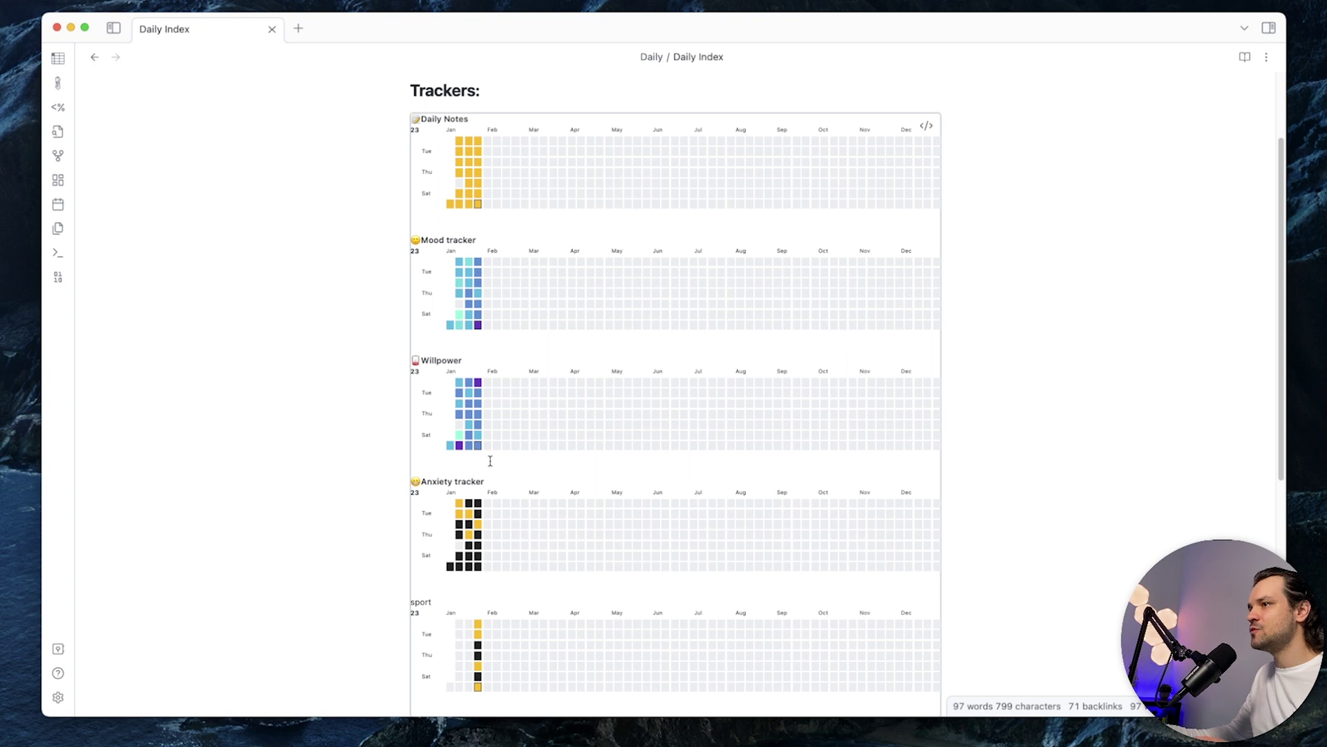
{"action": "scroll", "coordinate": [583, 466], "scroll_direction": "down", "scroll_amount": 1}
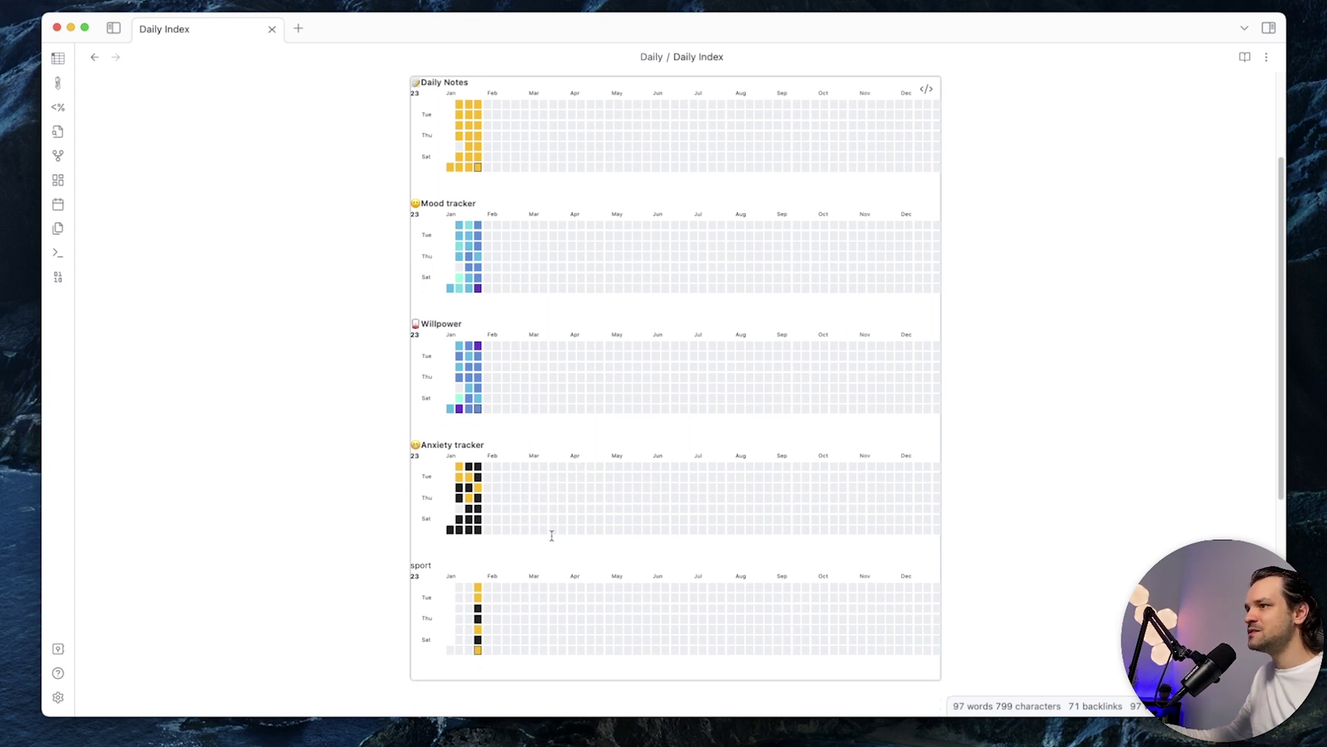
{"action": "scroll", "coordinate": [552, 536], "scroll_direction": "down", "scroll_amount": 1}
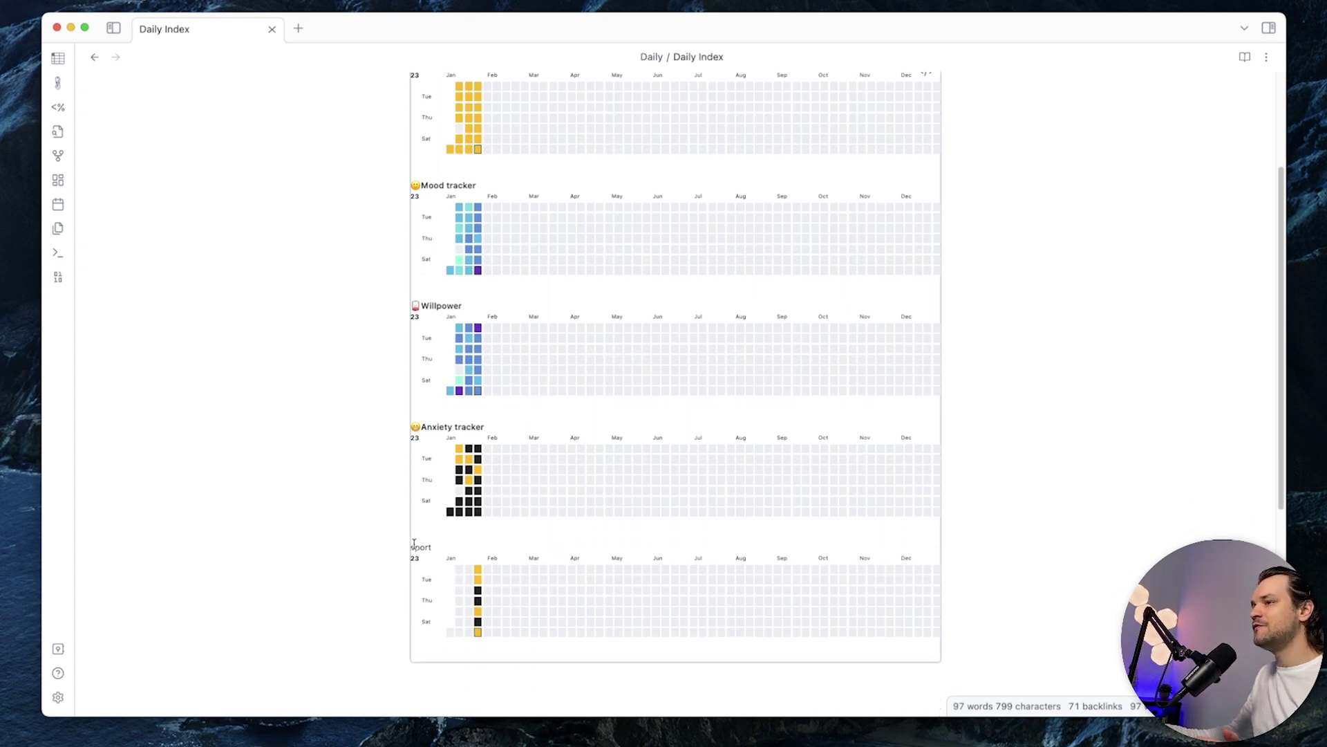
{"action": "scroll", "coordinate": [696, 548], "scroll_direction": "down", "scroll_amount": 1}
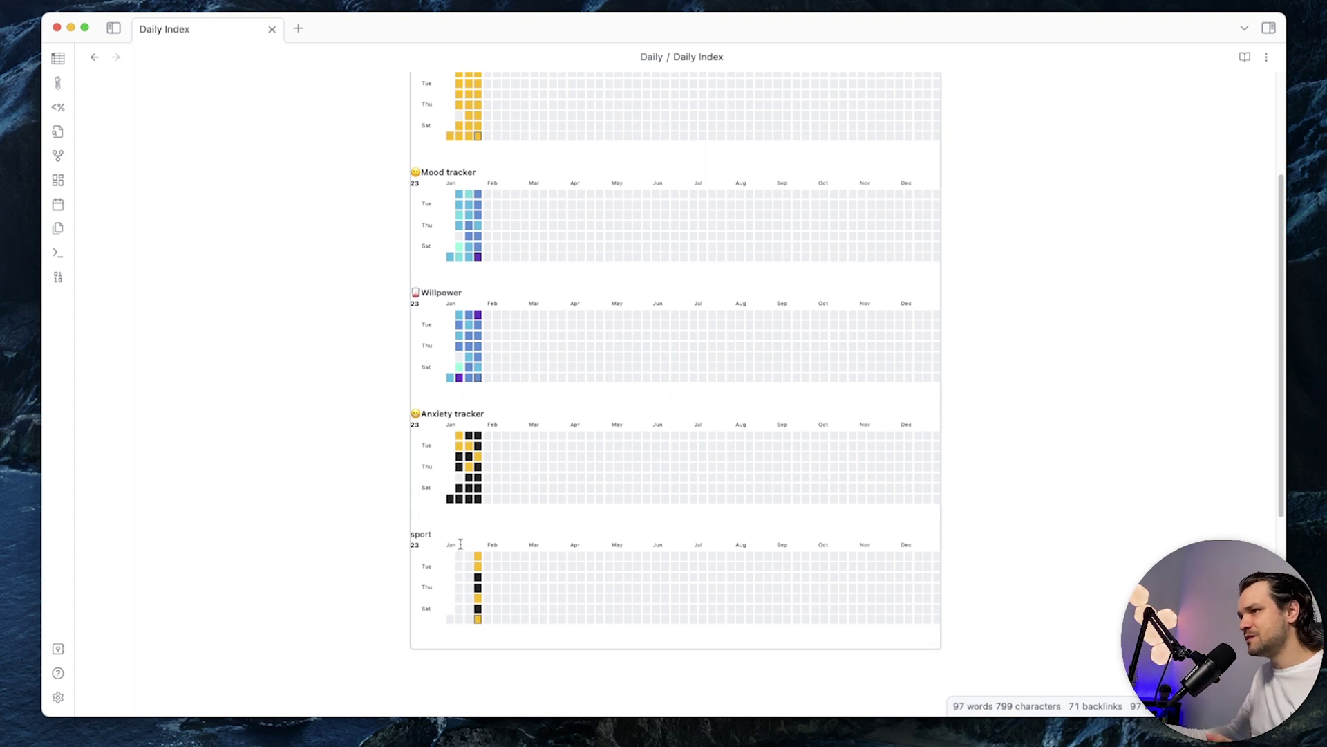
{"action": "scroll", "coordinate": [993, 542], "scroll_direction": "up", "scroll_amount": 8}
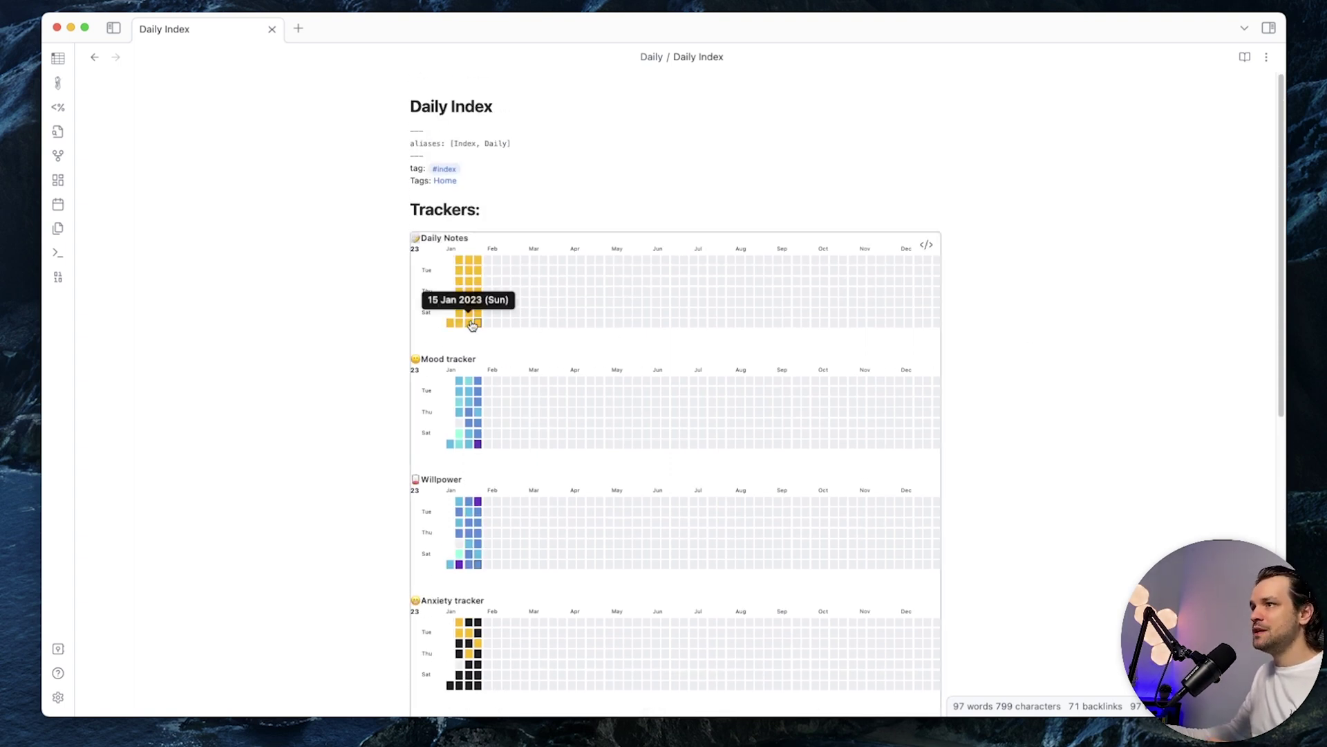
Open the 22 Jan 2023 note from its heatmap cell and add filming: true and weight: 79 after sport: true.
{"action": "left_click", "coordinate": [477, 330]}
{"action": "left_click_drag", "start_coordinate": [496, 202], "coordinate": [411, 130]}
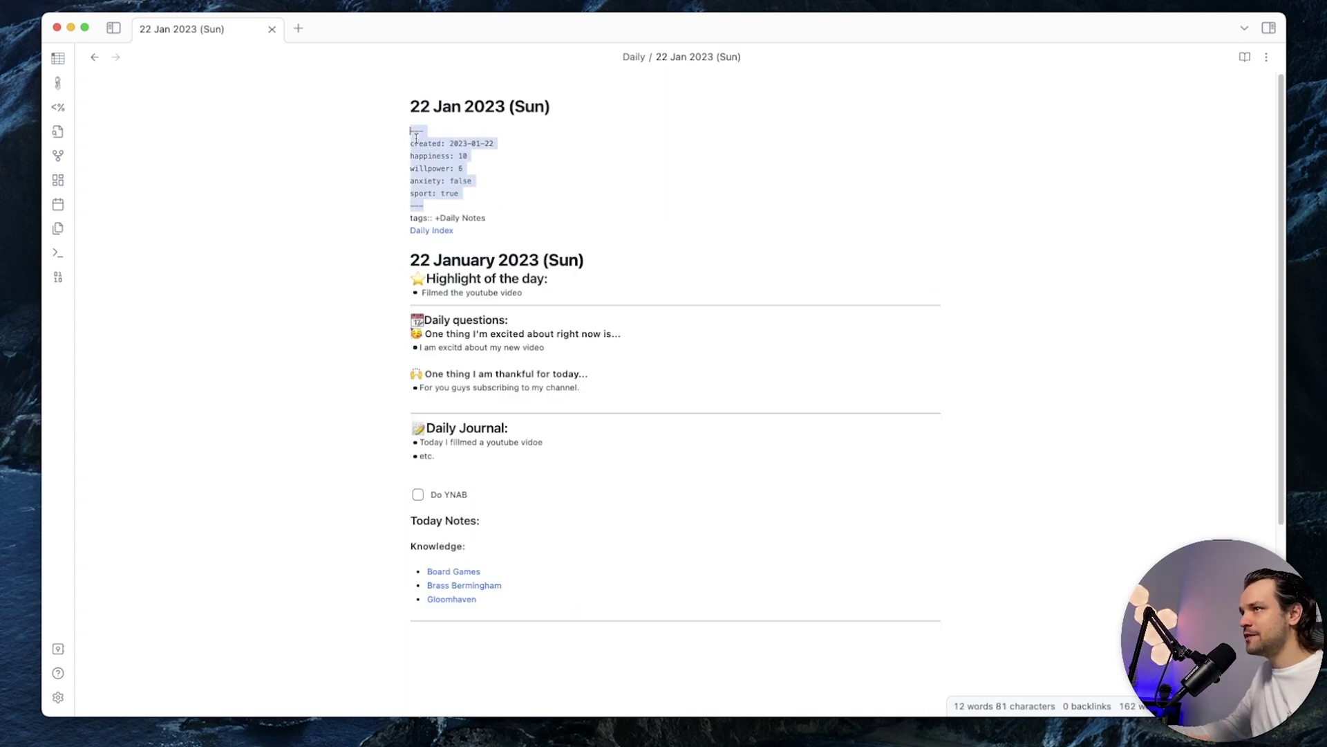
{"action": "left_click", "coordinate": [533, 196]}
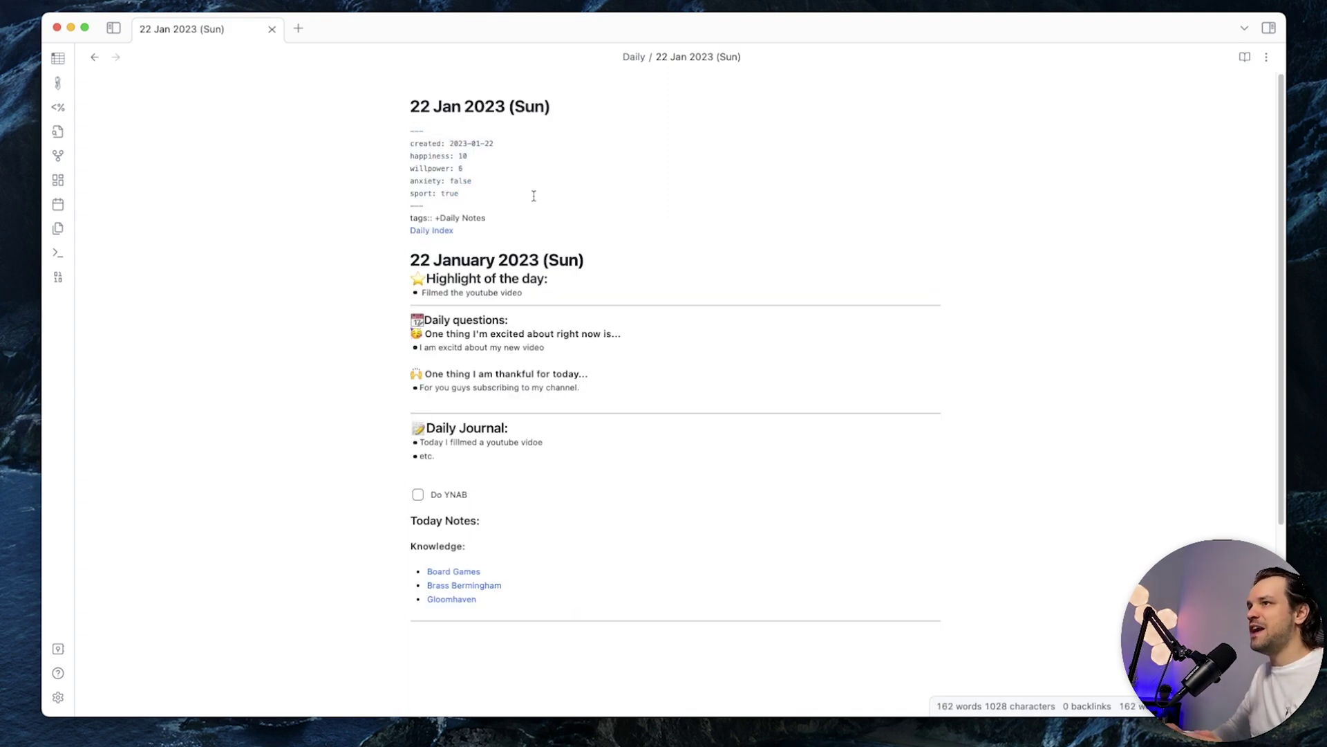
{"action": "key", "text": "Return"}
{"action": "key", "text": "BackSpace"}
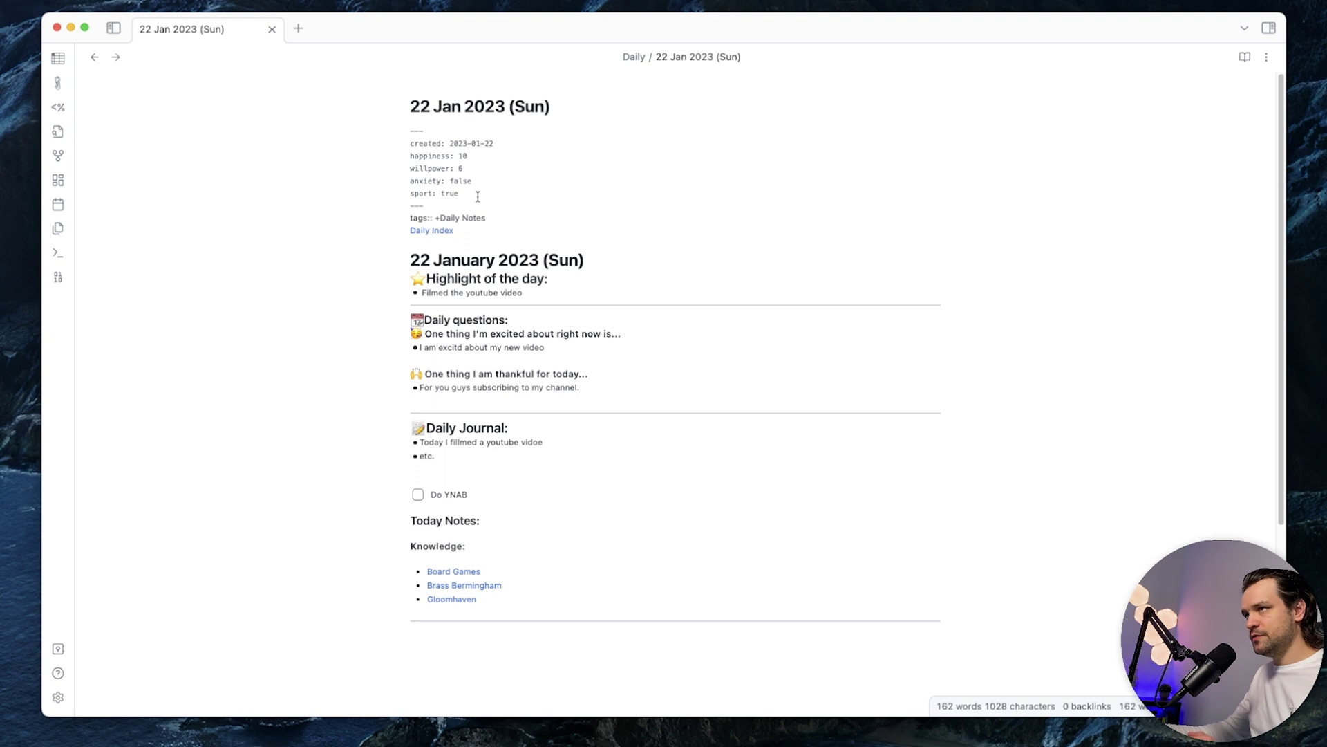
{"action": "key", "text": "Return"}
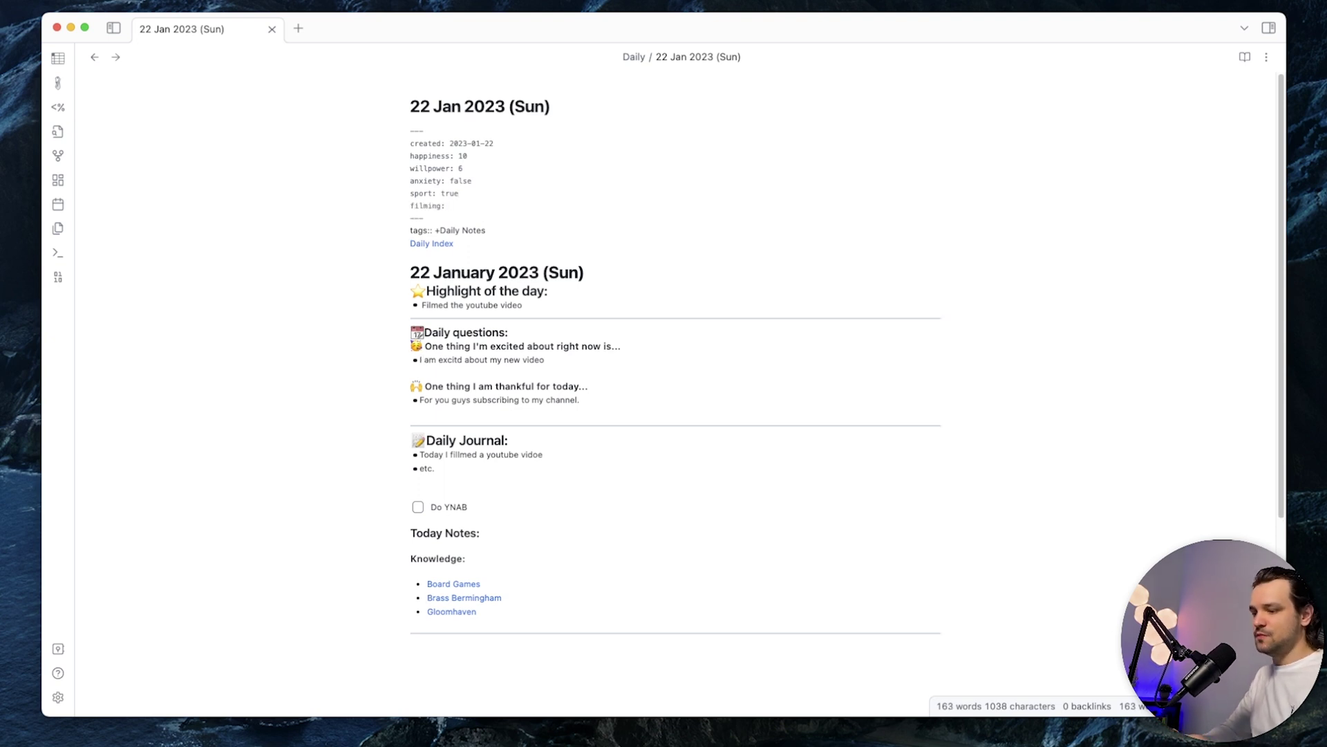
{"action": "key", "text": "Return"}
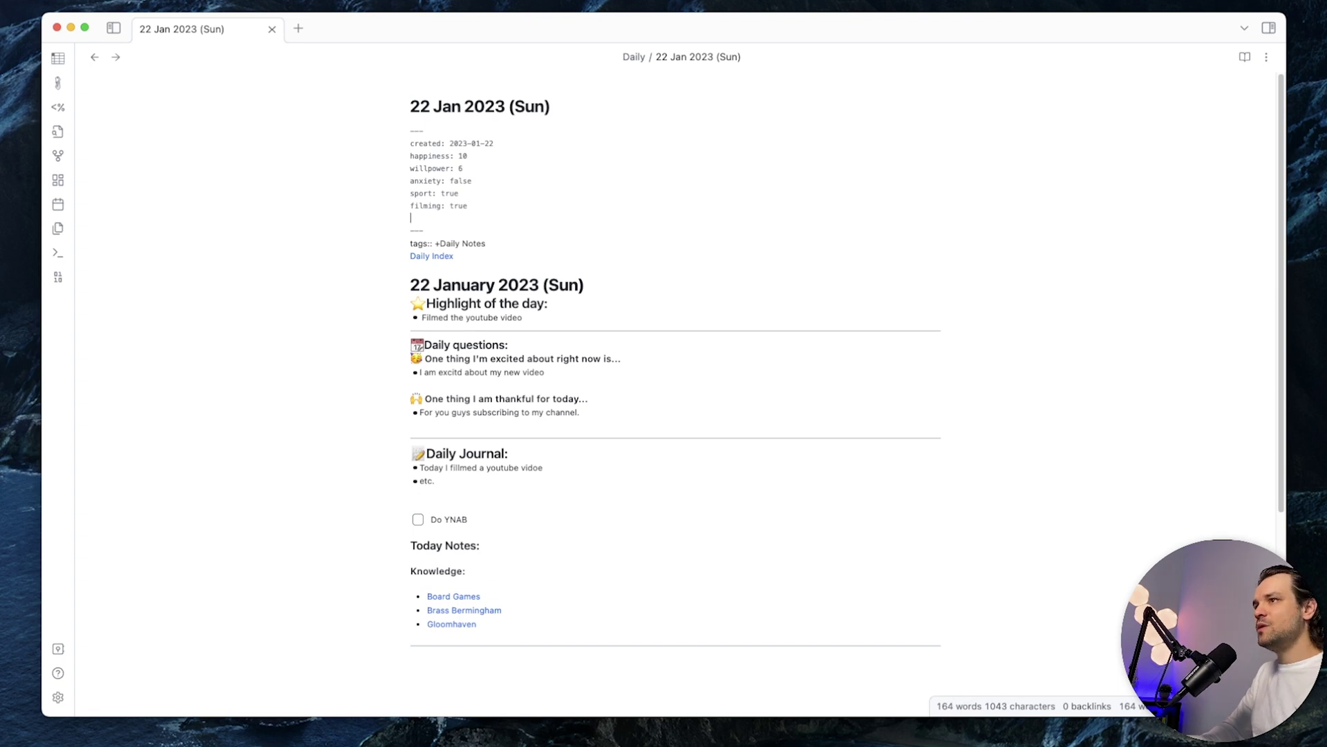
{"action": "type", "text": "weight: 79"}
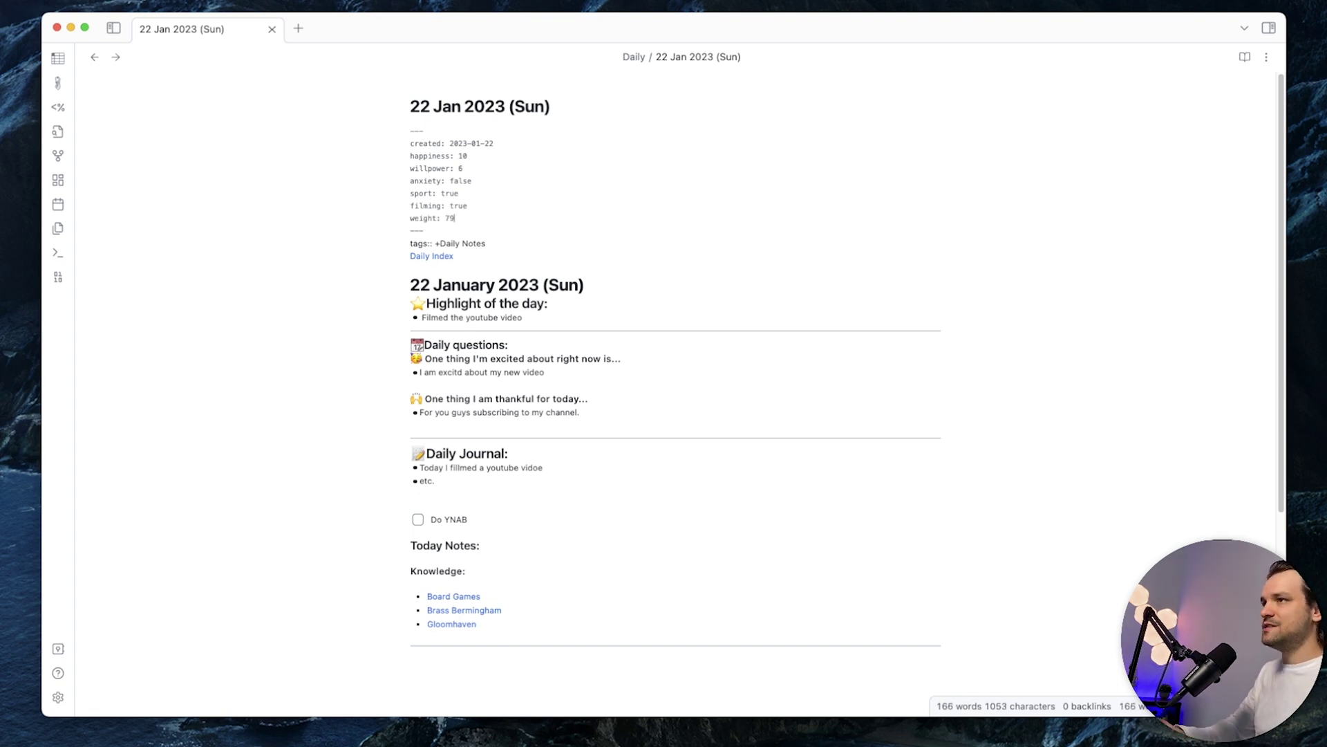
{"action": "left_click", "coordinate": [416, 267]}
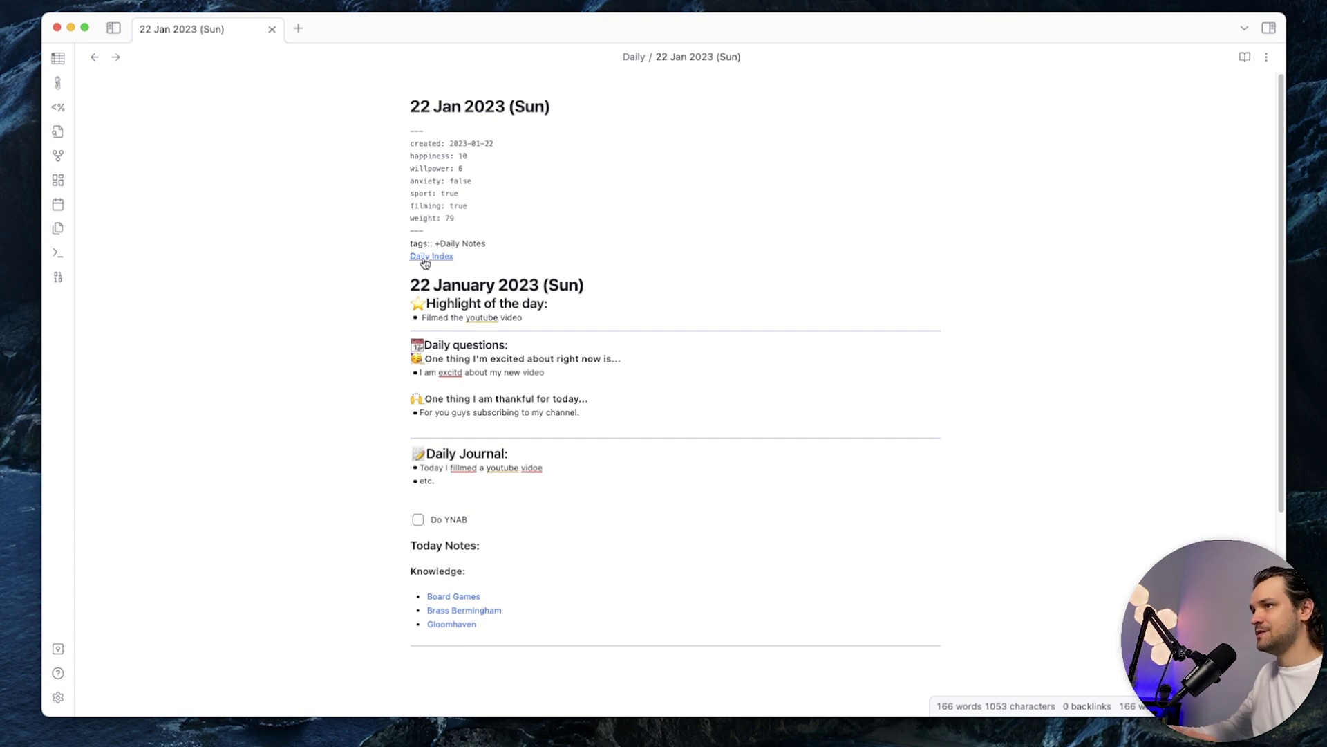
Check the Daily Index's new filming and weight heatmaps, previewing the 22 Jan cells.
{"action": "left_click", "coordinate": [425, 262]}
{"action": "scroll", "coordinate": [1064, 290], "scroll_direction": "down", "scroll_amount": 10}
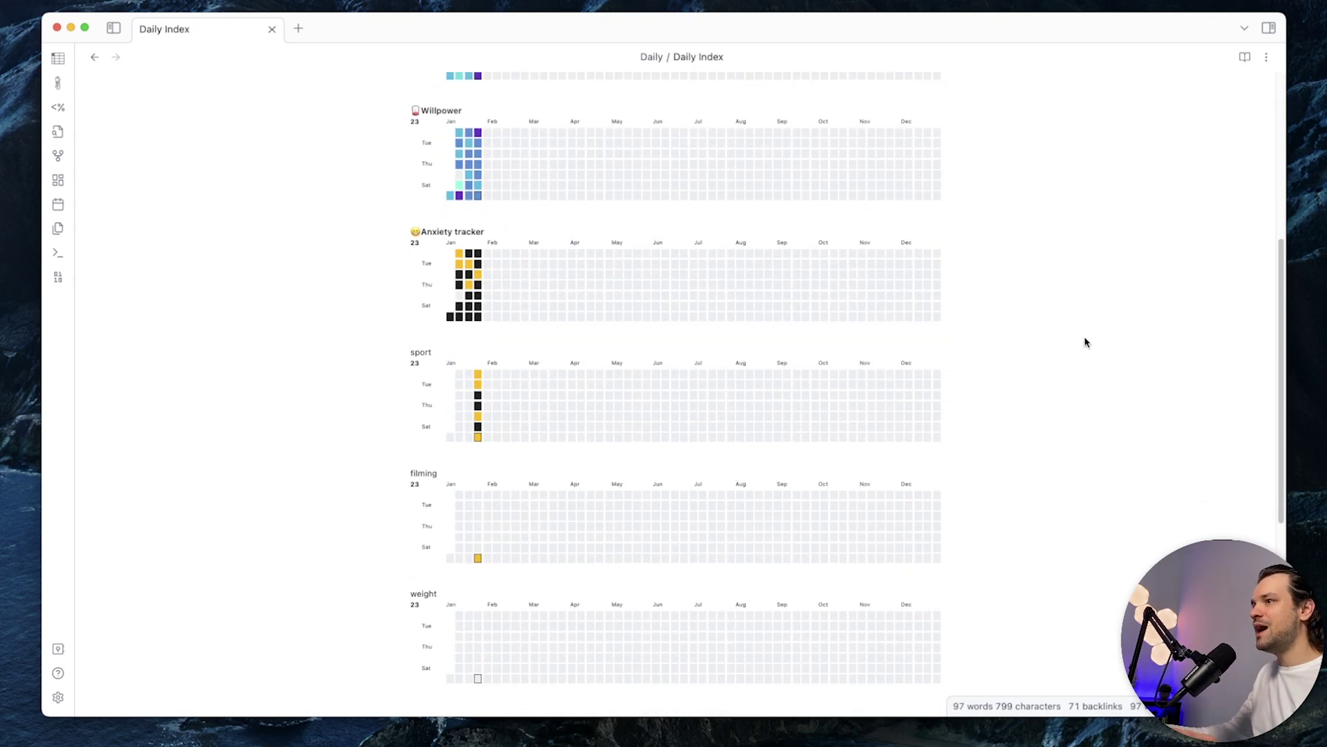
{"action": "scroll", "coordinate": [1084, 456], "scroll_direction": "down", "scroll_amount": 3}
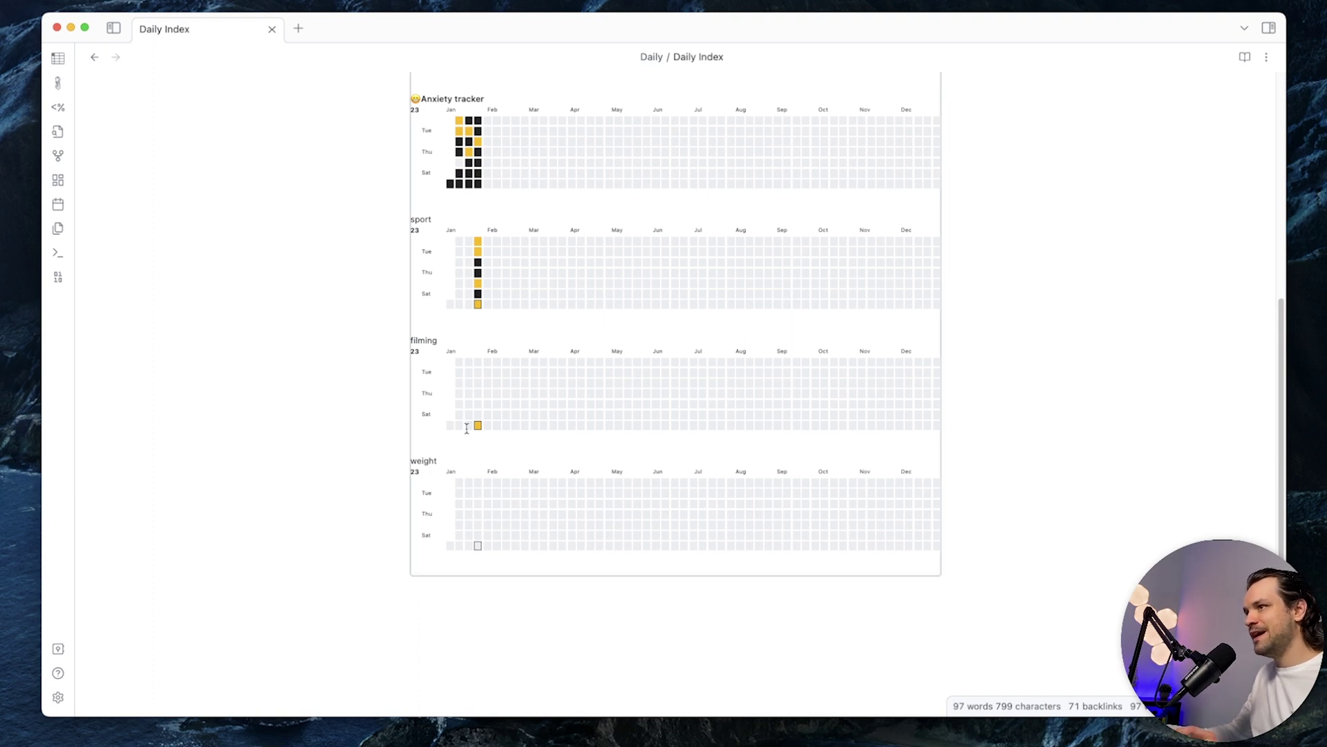
{"action": "mouse_move", "coordinate": [478, 426]}
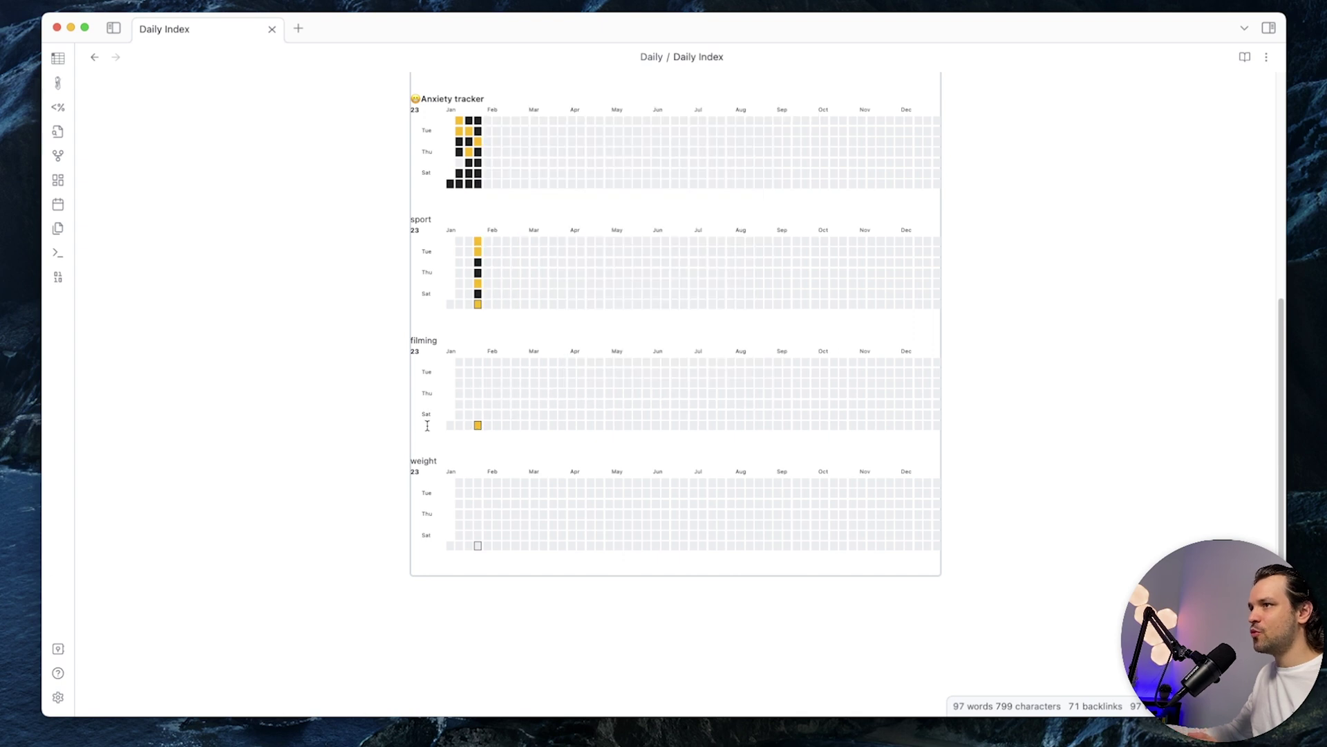
{"action": "scroll", "coordinate": [458, 401], "scroll_direction": "up", "scroll_amount": 1}
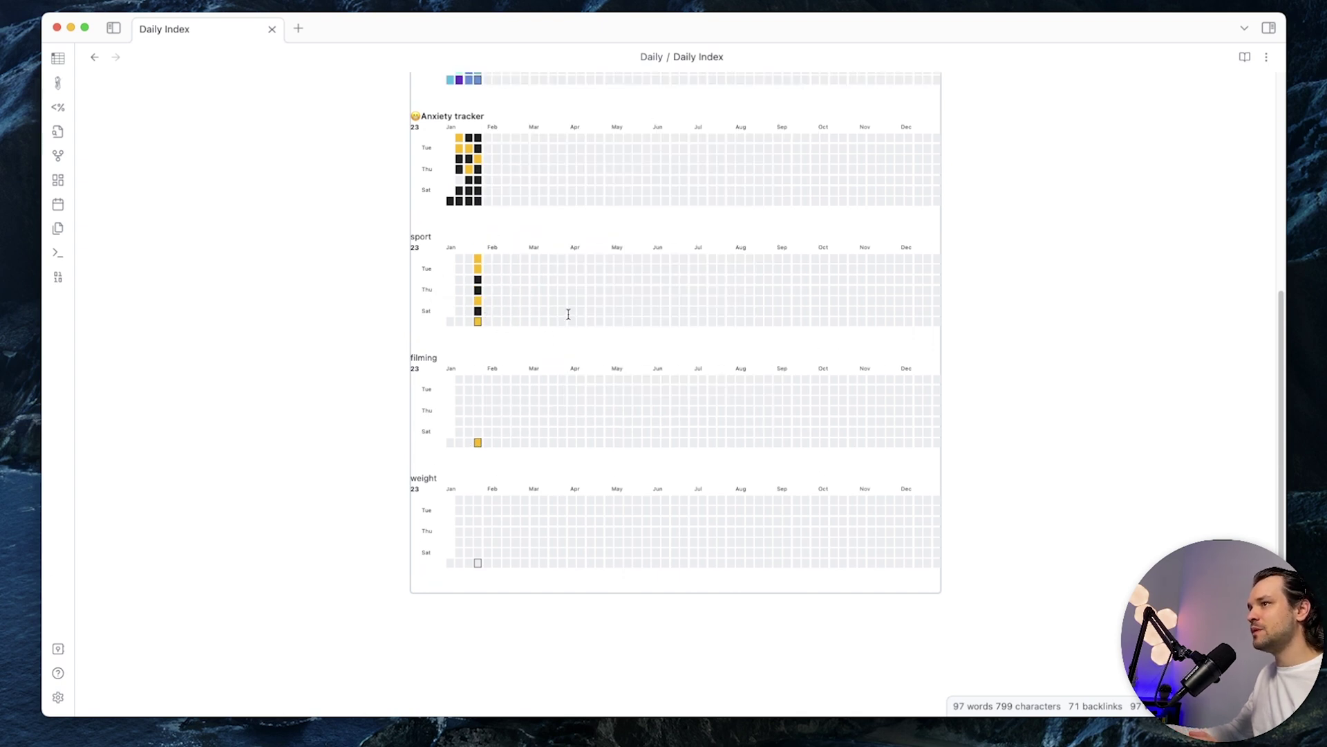
{"action": "scroll", "coordinate": [409, 466], "scroll_direction": "down", "scroll_amount": 1}
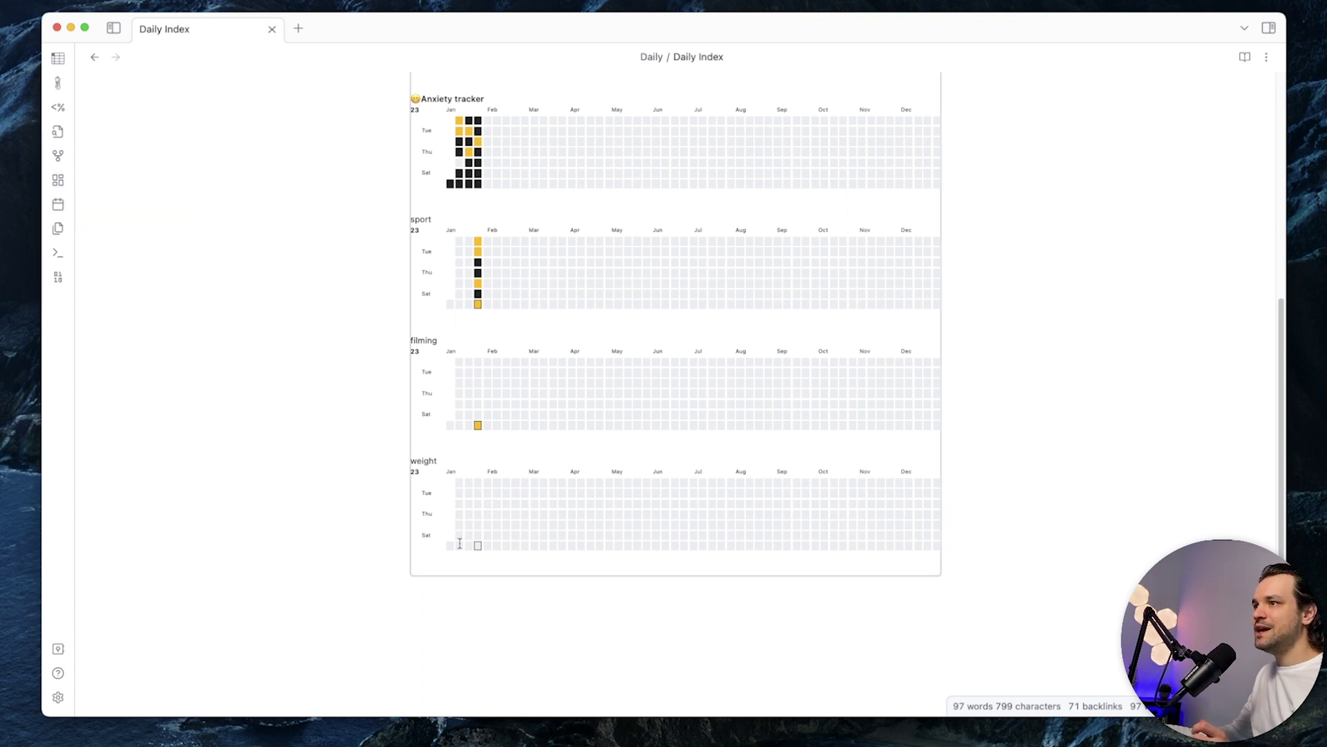
{"action": "scroll", "coordinate": [502, 552], "scroll_direction": "up", "scroll_amount": 1}
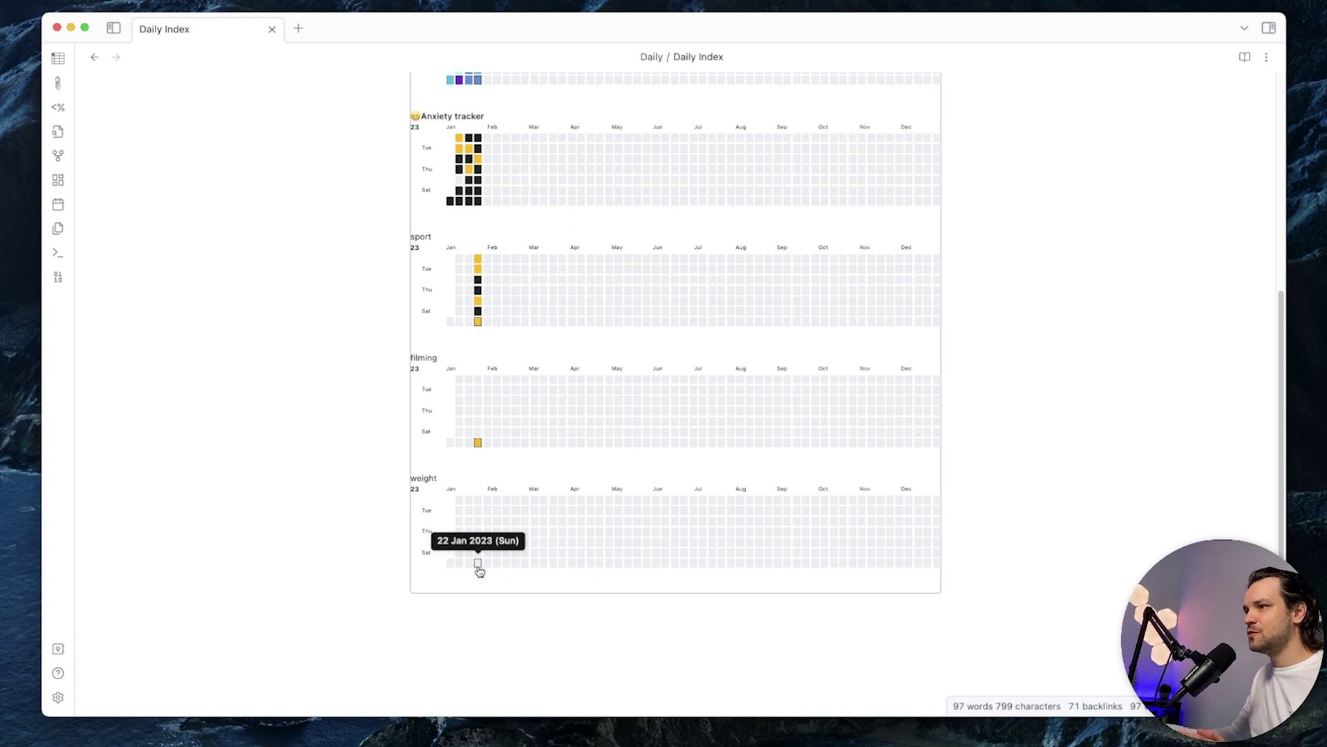
{"action": "mouse_move", "coordinate": [479, 566]}
{"action": "scroll", "coordinate": [442, 505], "scroll_direction": "up", "scroll_amount": 15}
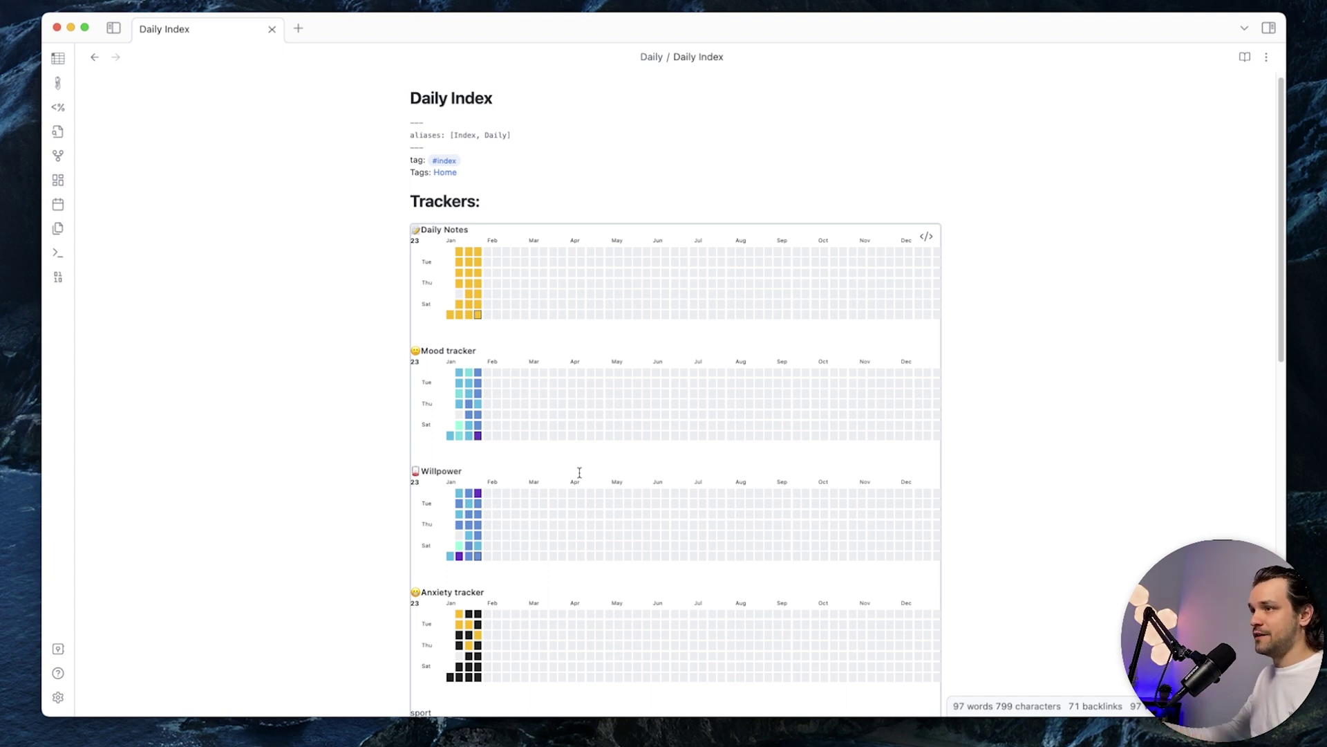
{"action": "scroll", "coordinate": [770, 459], "scroll_direction": "down", "scroll_amount": 10}
{"action": "scroll", "coordinate": [851, 436], "scroll_direction": "up", "scroll_amount": 10}
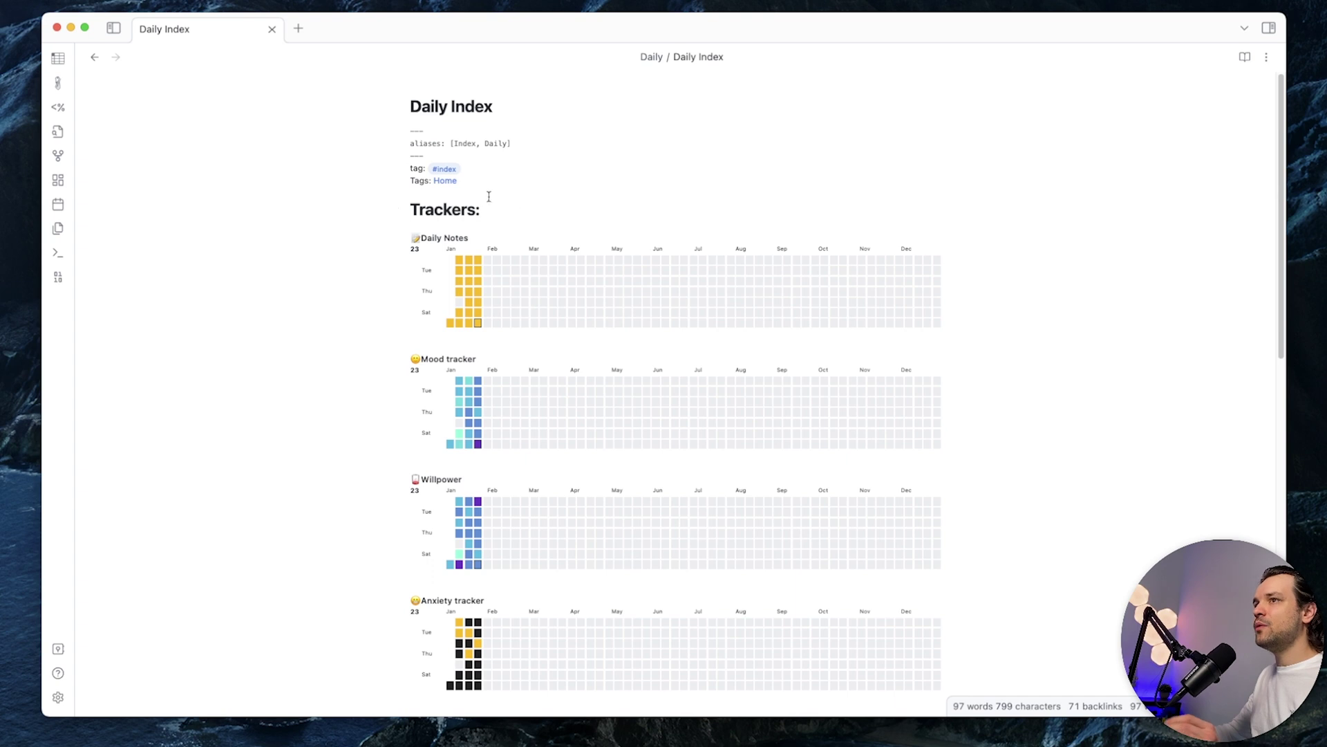
{"action": "left_click", "coordinate": [478, 323]}
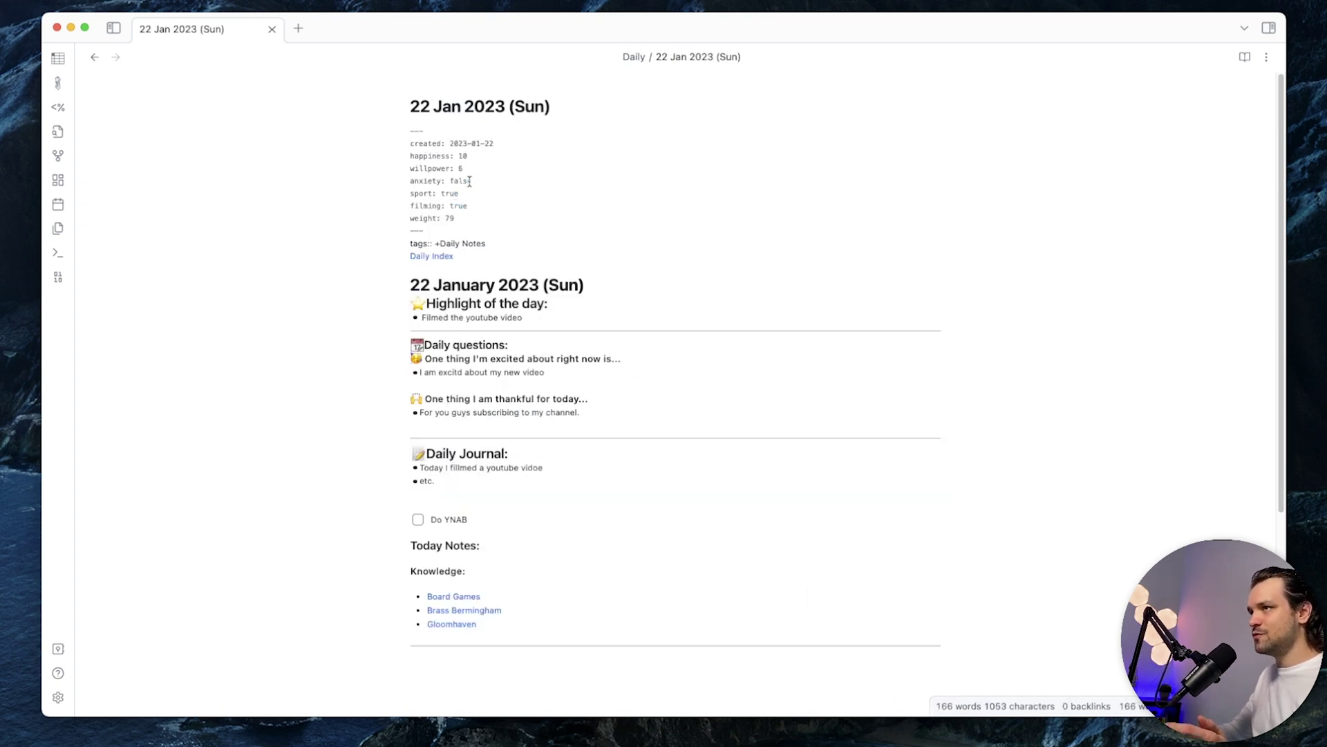
{"action": "left_click_drag", "start_coordinate": [484, 197], "coordinate": [428, 219]}
{"action": "left_click", "coordinate": [415, 153]}
{"action": "left_click", "coordinate": [94, 57]}
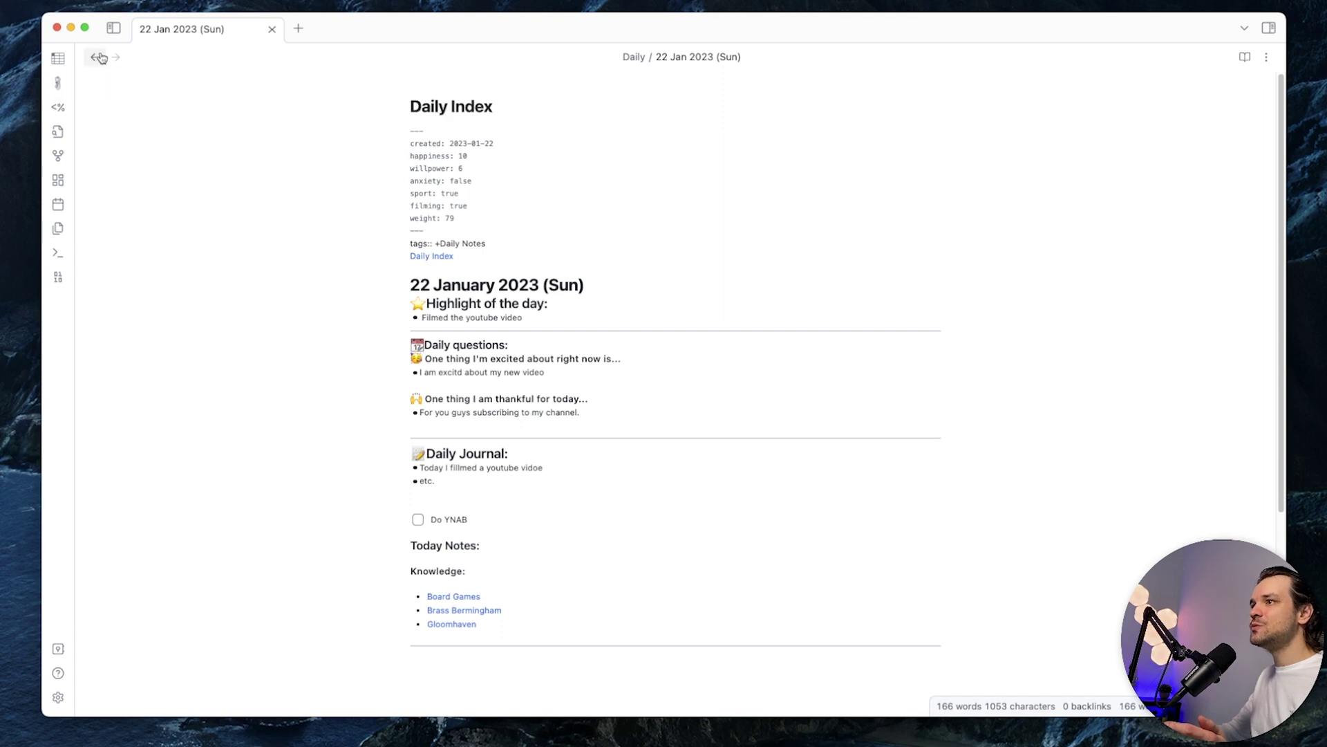
{"action": "scroll", "coordinate": [1069, 408], "scroll_direction": "down", "scroll_amount": 2}
{"action": "scroll", "coordinate": [689, 388], "scroll_direction": "up", "scroll_amount": 2}
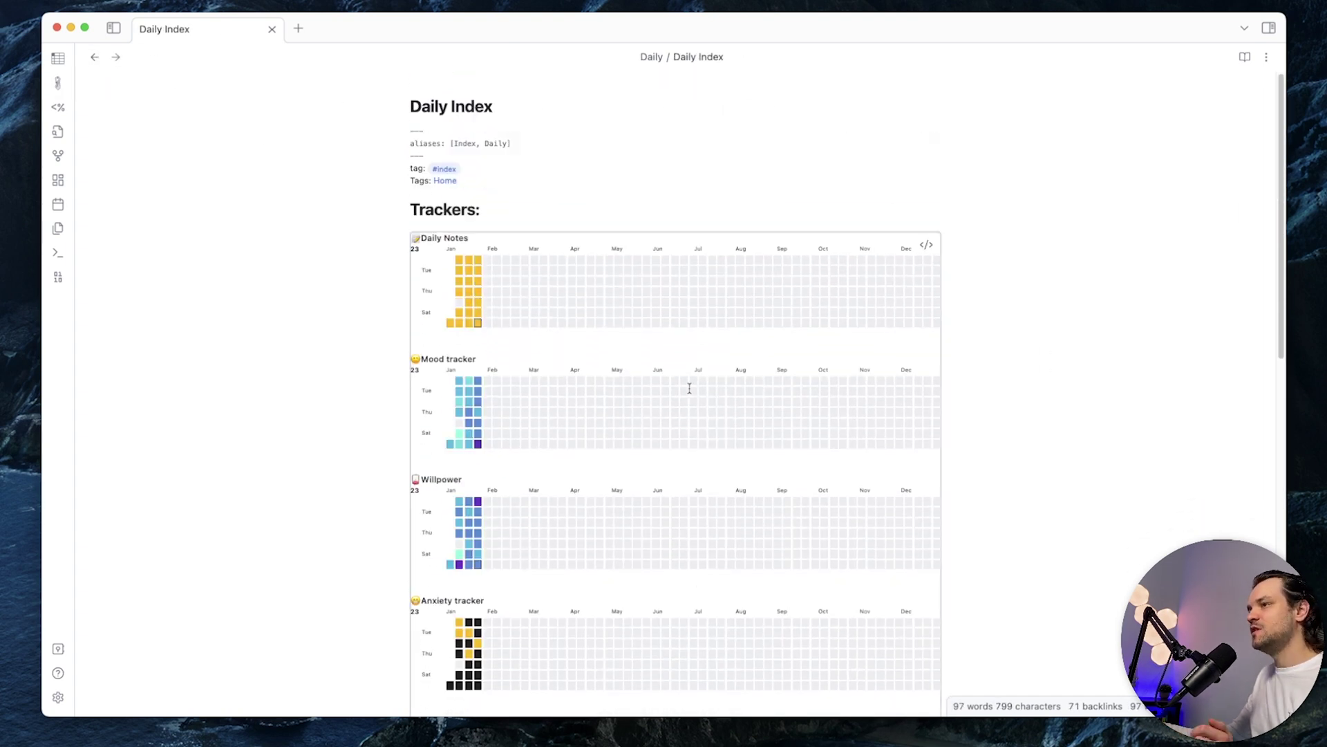